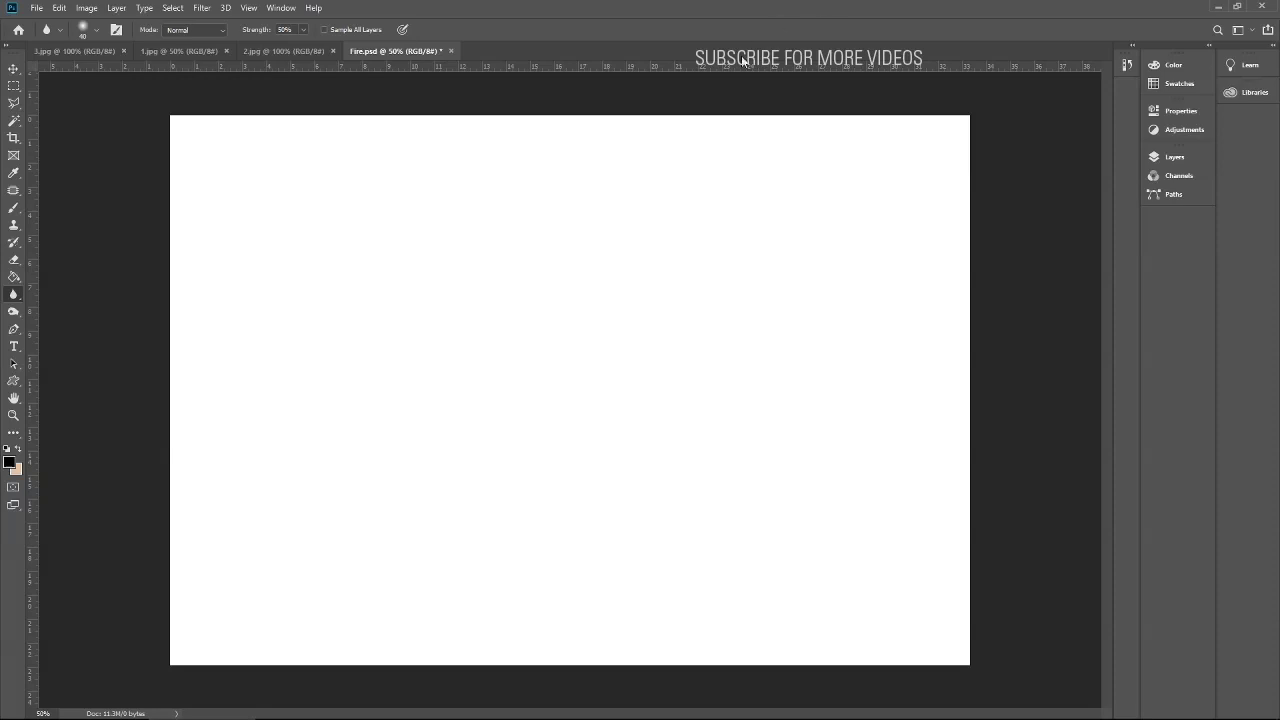
# - Preview the 1.jpg, 2.jpg and 3.jpg fire photos, then return to Fire.psd
pyautogui.click(282, 50)
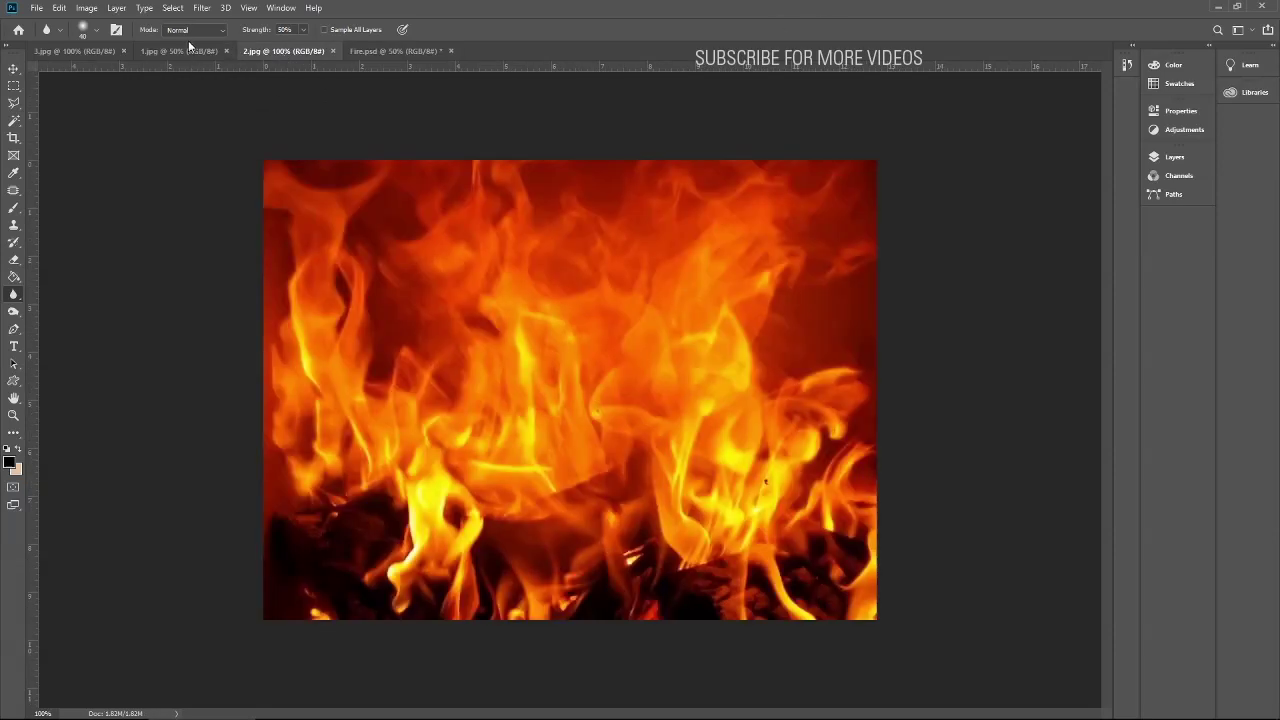
pyautogui.click(189, 48)
pyautogui.click(88, 48)
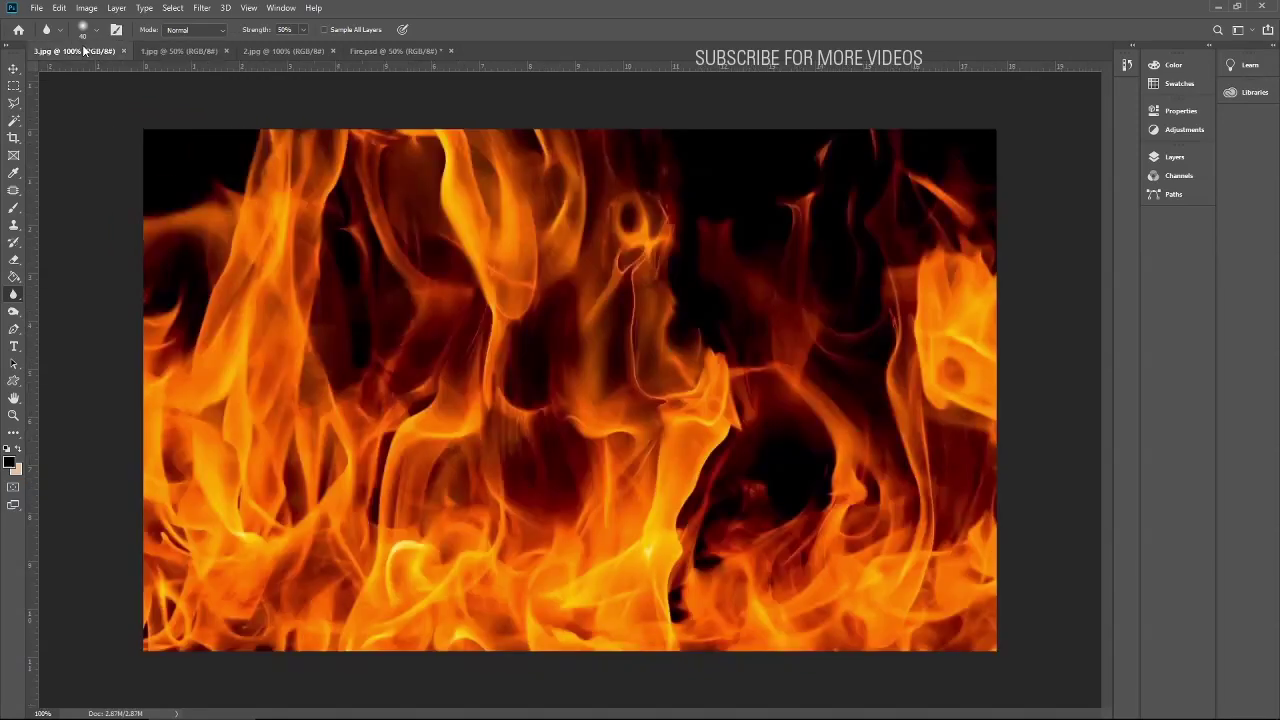
pyautogui.click(196, 51)
pyautogui.click(265, 51)
pyautogui.click(203, 52)
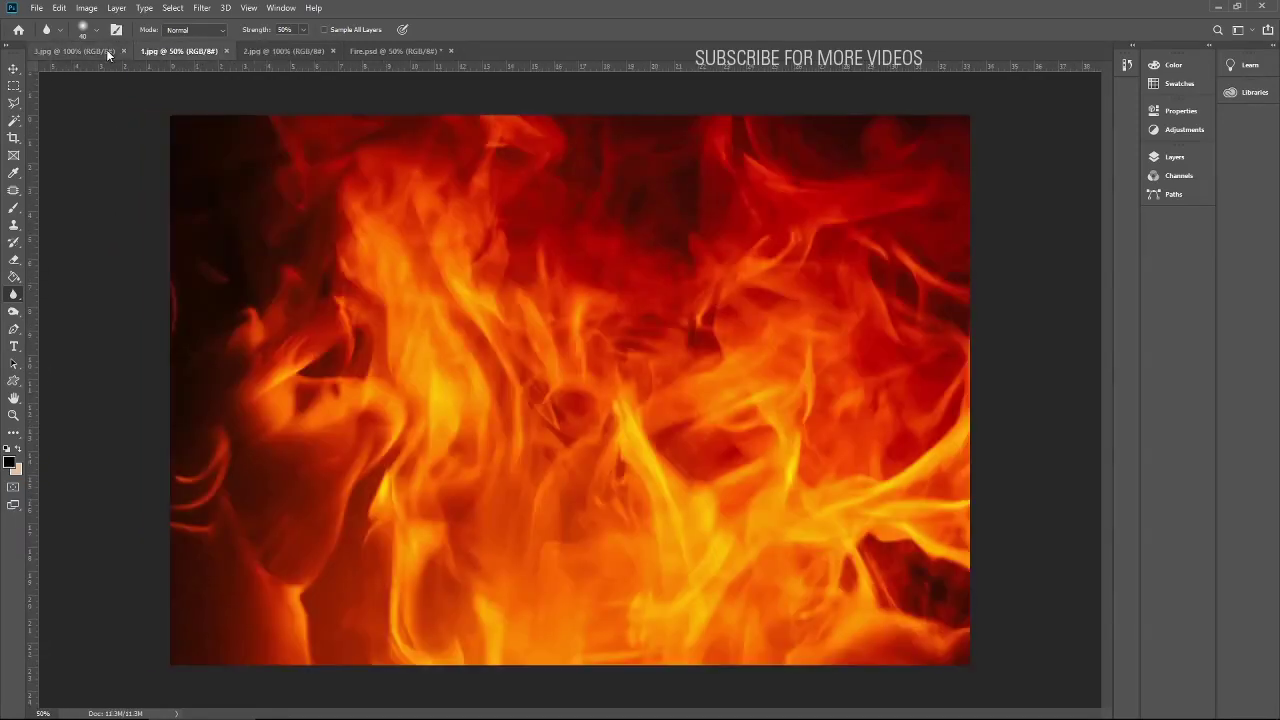
pyautogui.click(108, 52)
pyautogui.click(228, 51)
pyautogui.click(270, 51)
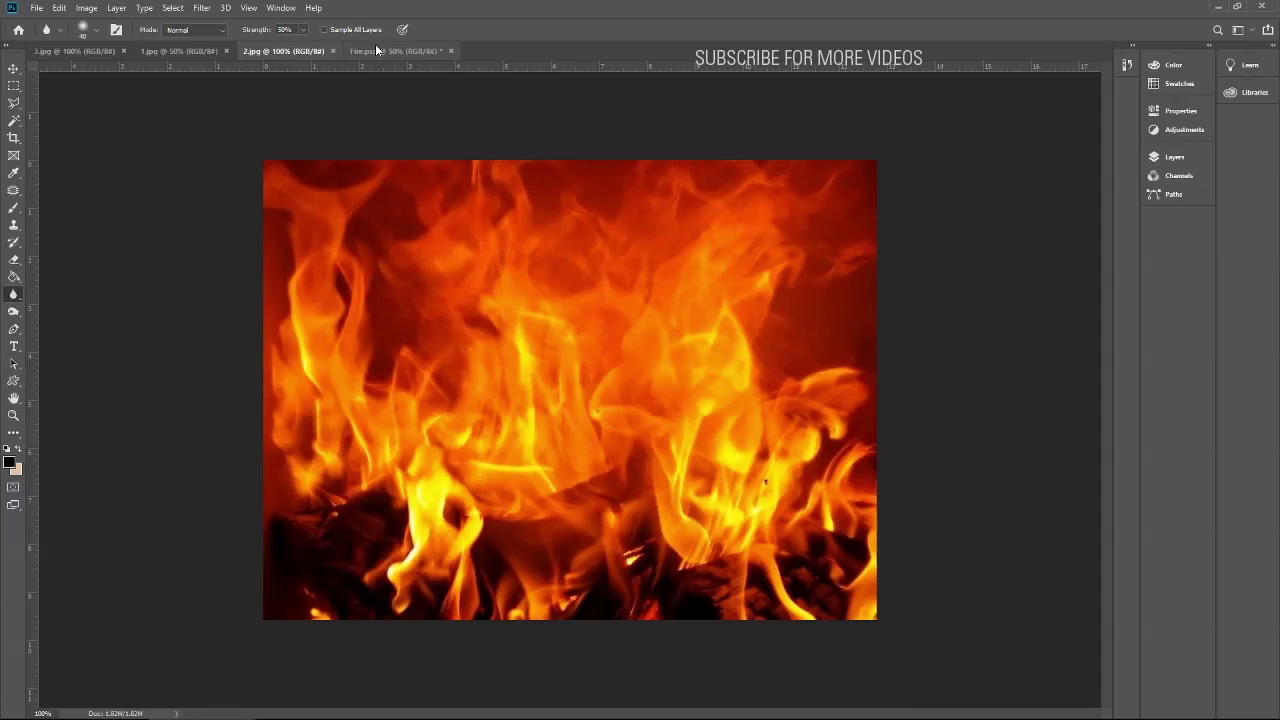
pyautogui.click(377, 50)
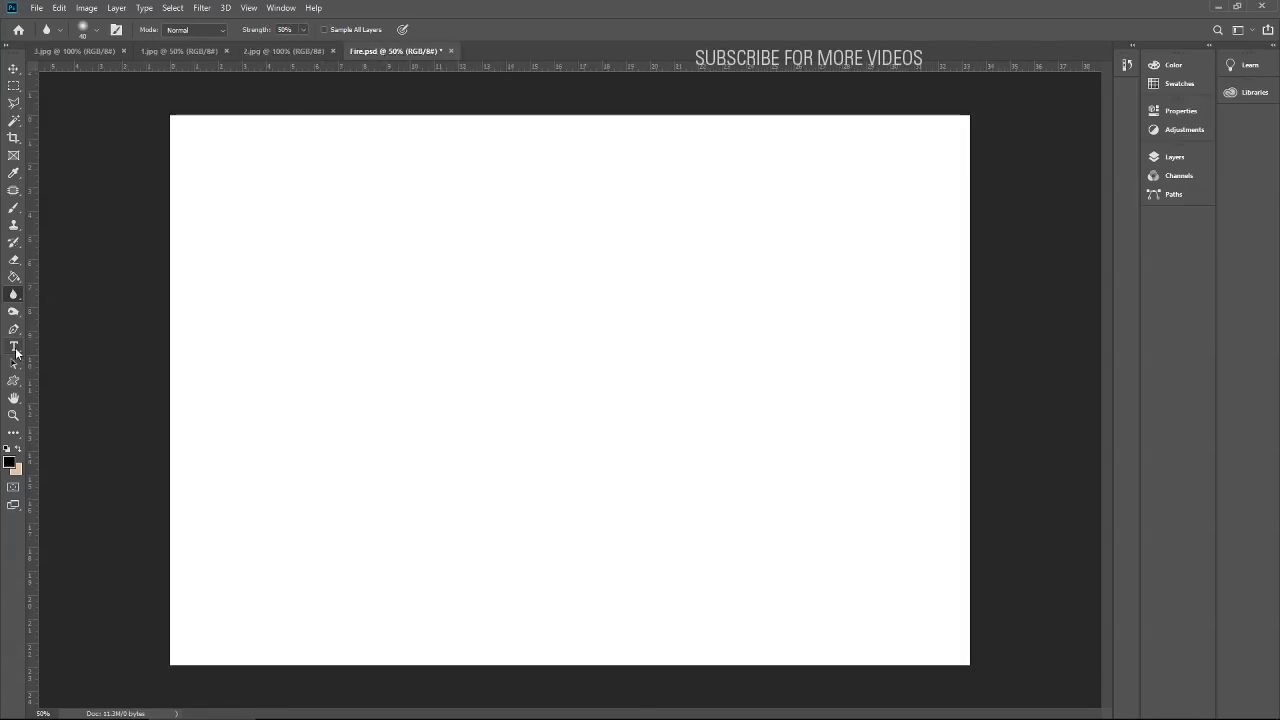
# - Add the horizontal text 'I AM HOT' to the Fire.psd canvas
pyautogui.click(15, 348)
pyautogui.click(523, 375)
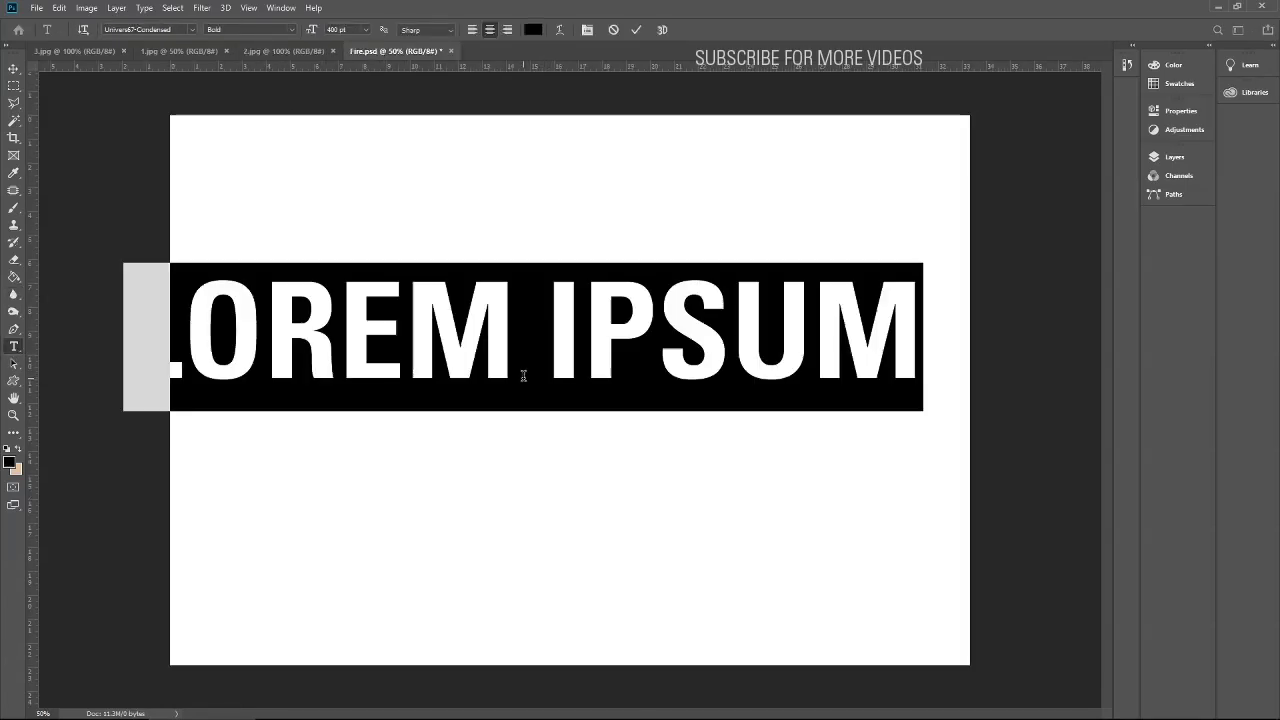
pyautogui.write('I AM')
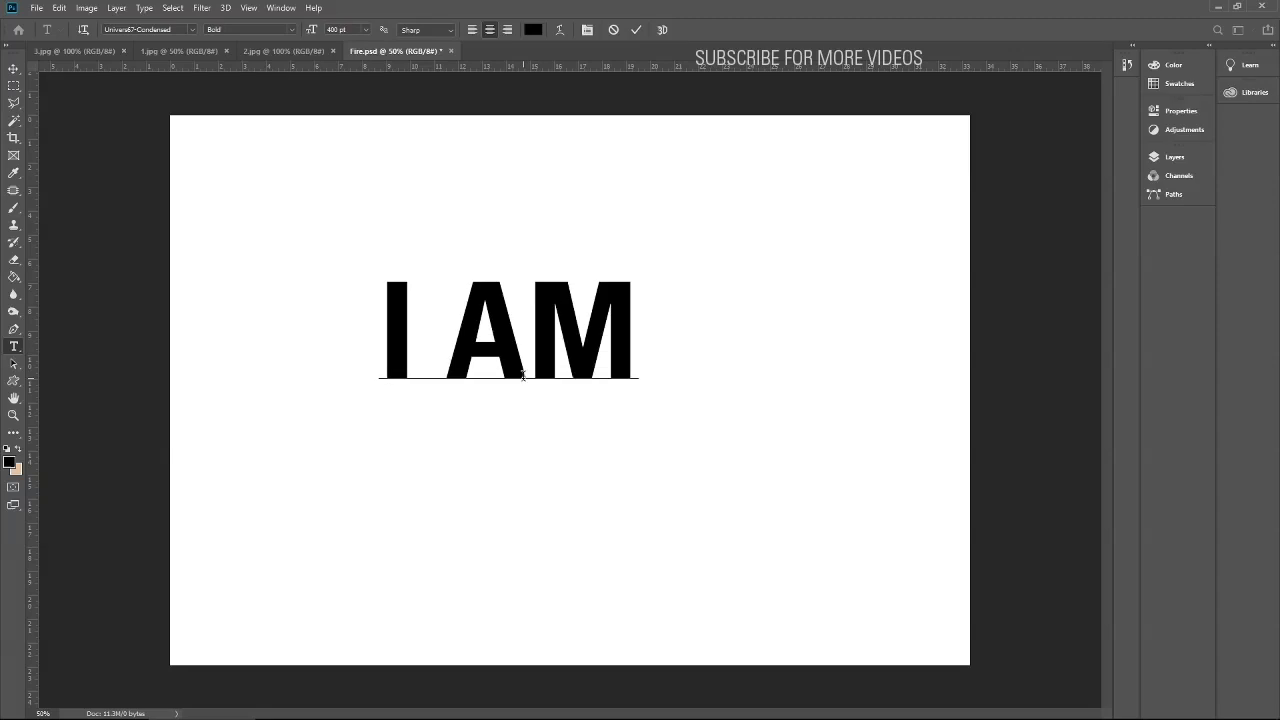
pyautogui.write(' HOT')
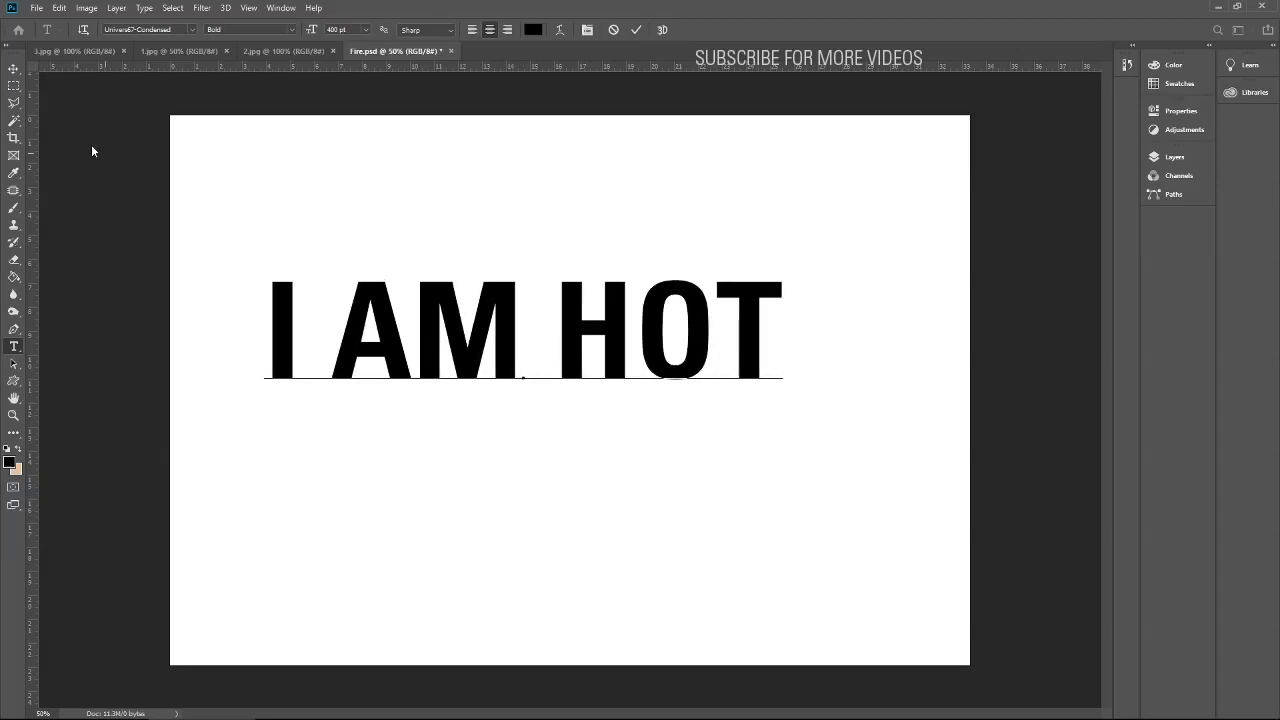
pyautogui.click(14, 68)
# - Centre the text vertically and horizontally on the whole canvas
pyautogui.hotkey('ctrl', 'a')
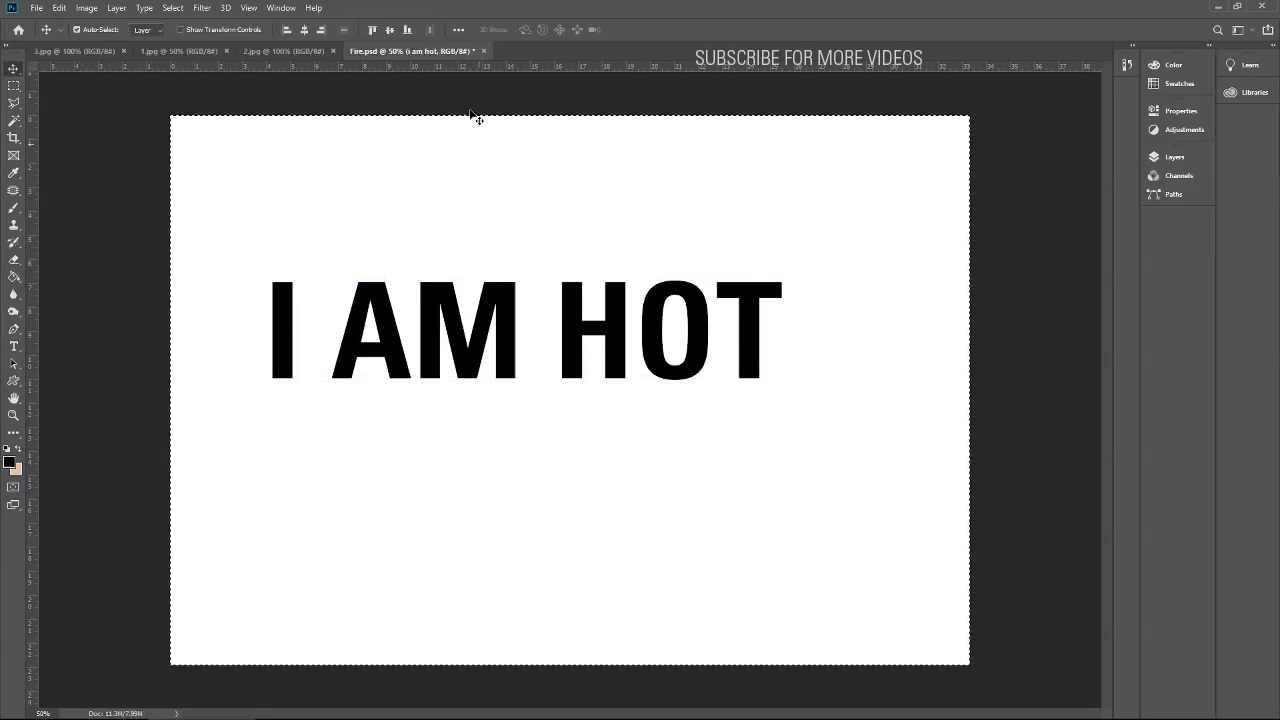
pyautogui.click(390, 30)
pyautogui.click(305, 31)
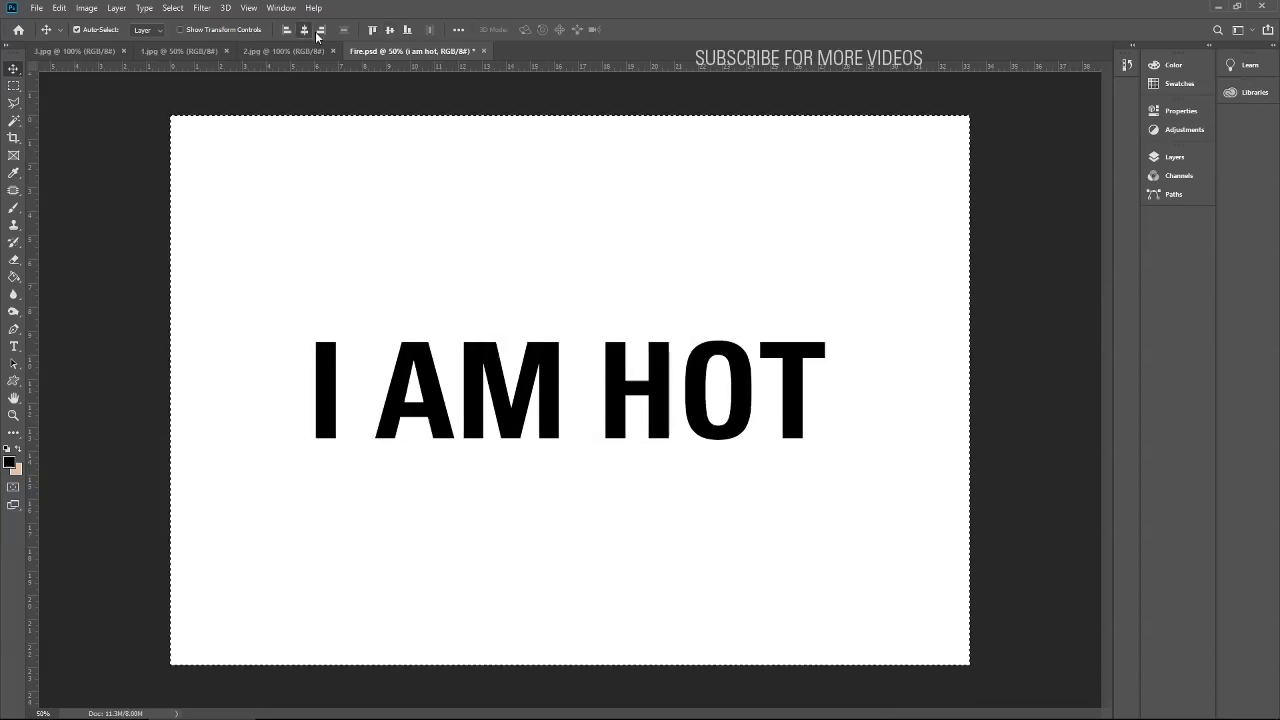
# - Deselect the canvas and compare the fire photos, settling on 2.jpg
pyautogui.hotkey('ctrl', 'd')
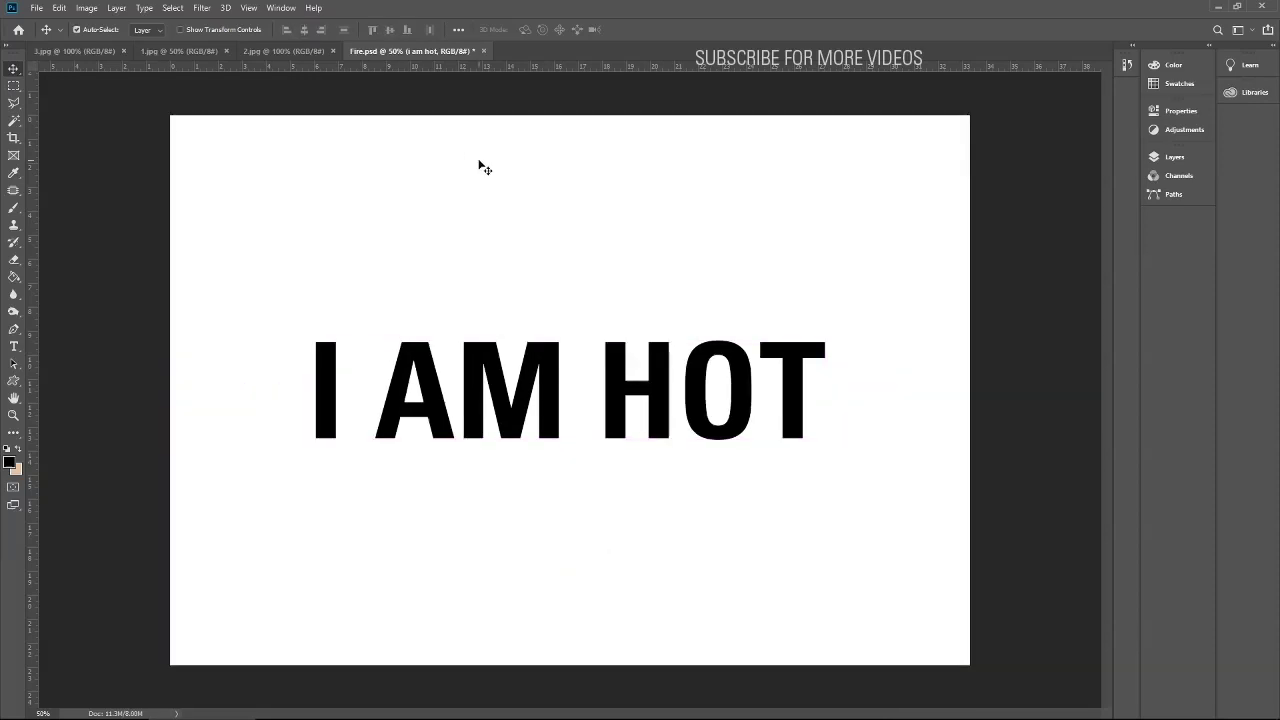
pyautogui.click(262, 52)
pyautogui.click(190, 52)
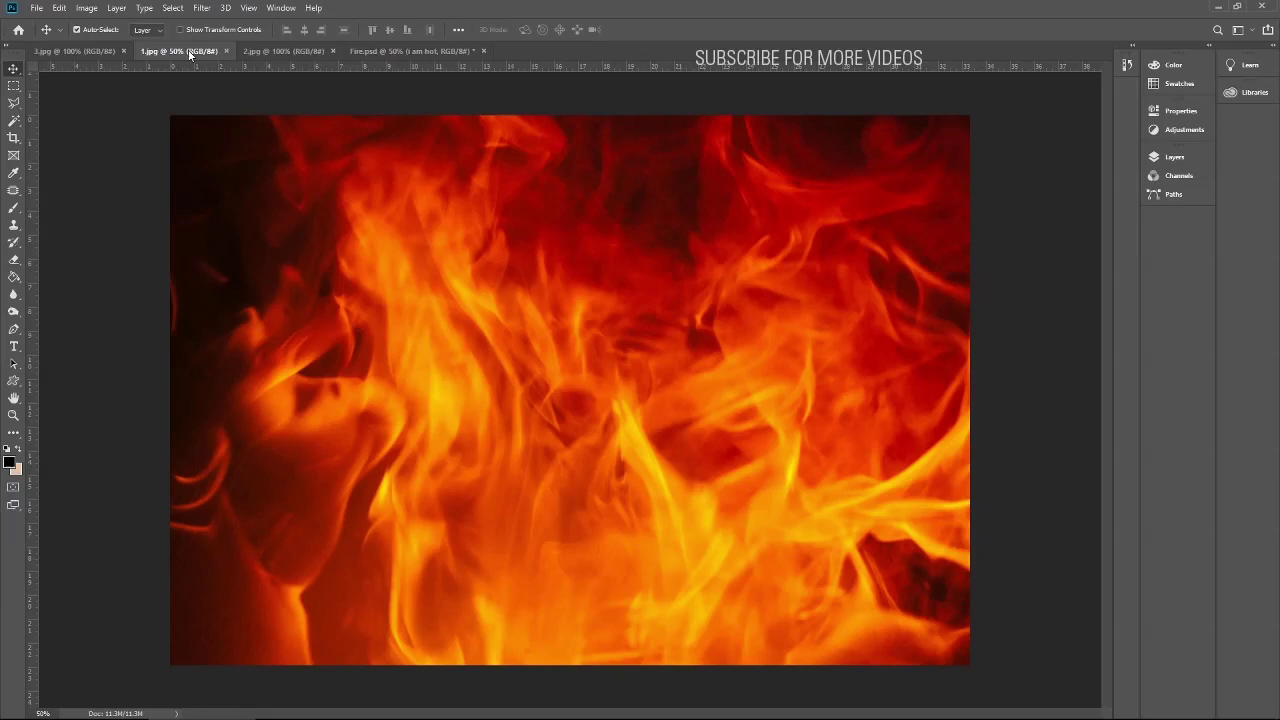
pyautogui.click(296, 53)
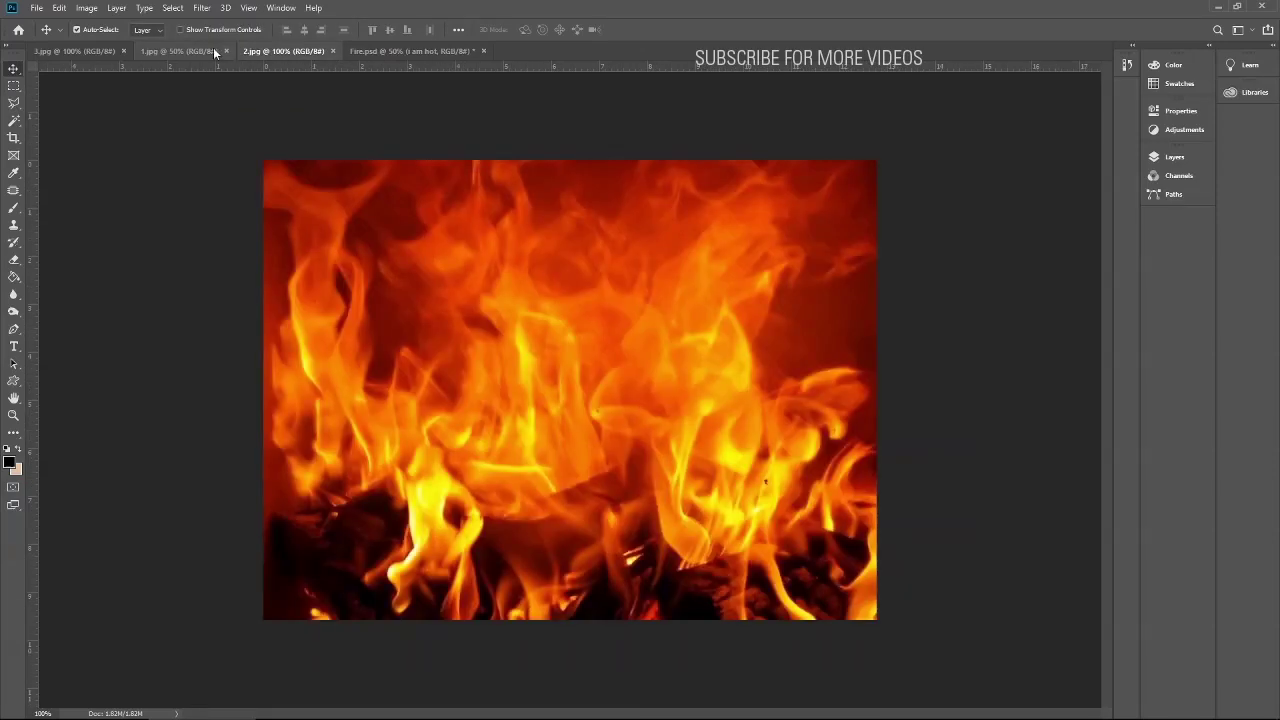
pyautogui.click(210, 50)
pyautogui.click(277, 52)
pyautogui.click(204, 51)
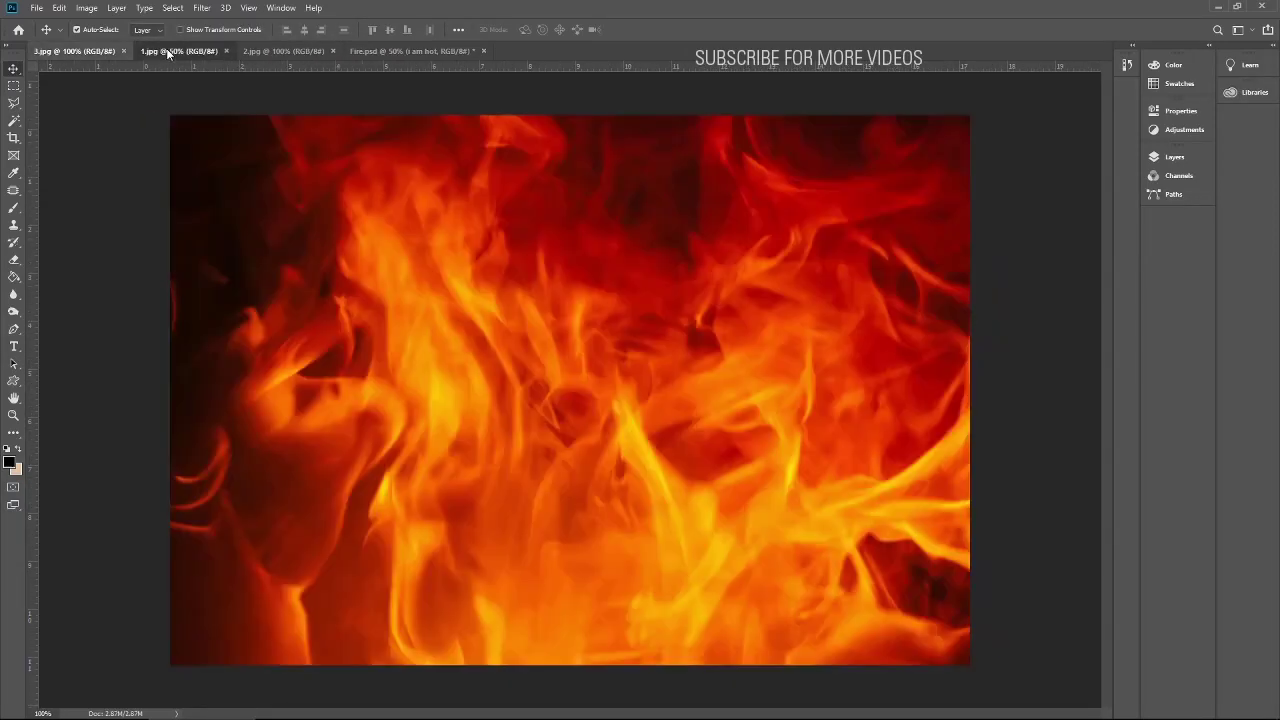
pyautogui.click(255, 51)
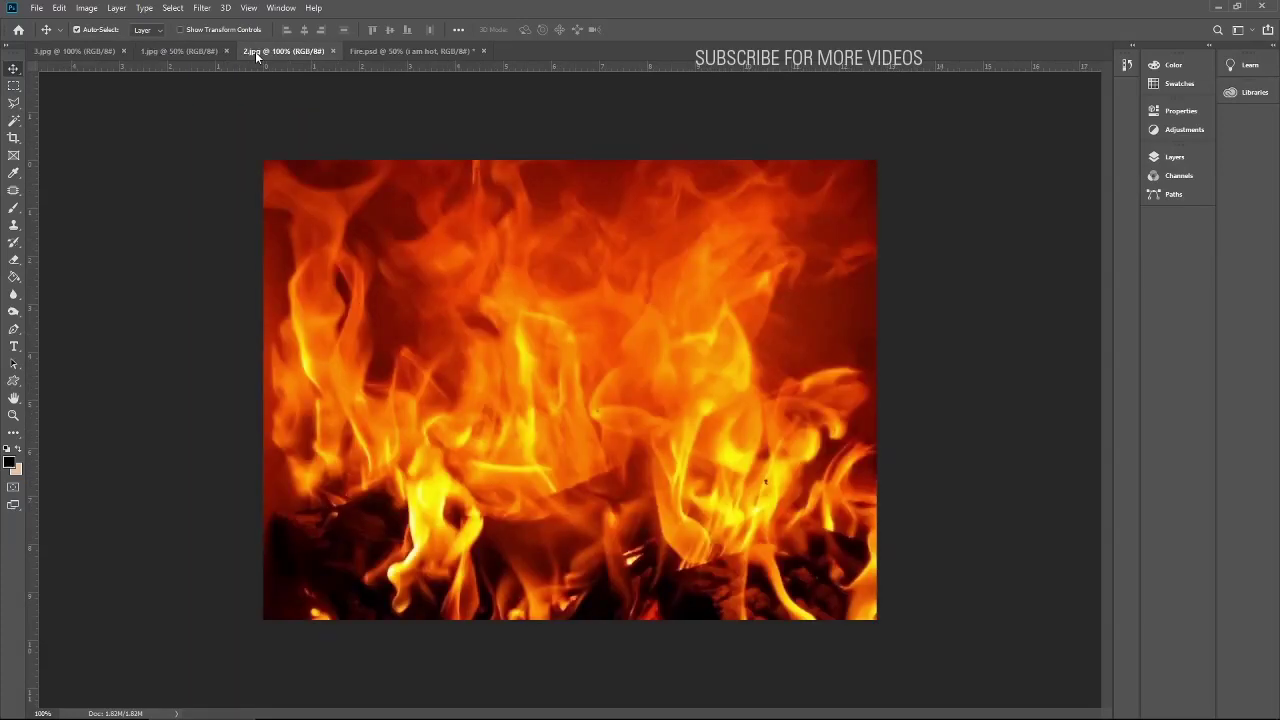
# - Sample the orange f98900 from the 2.jpg flames and copy its hex value
pyautogui.press('i')
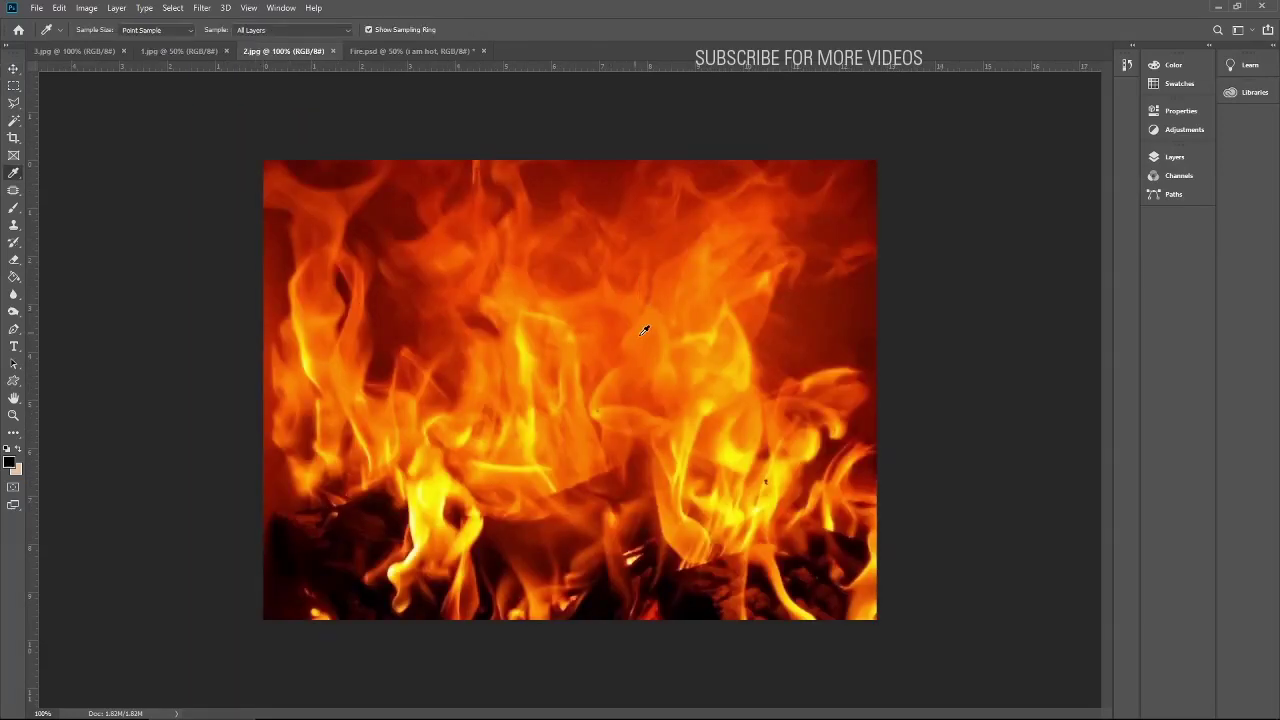
pyautogui.click(700, 340)
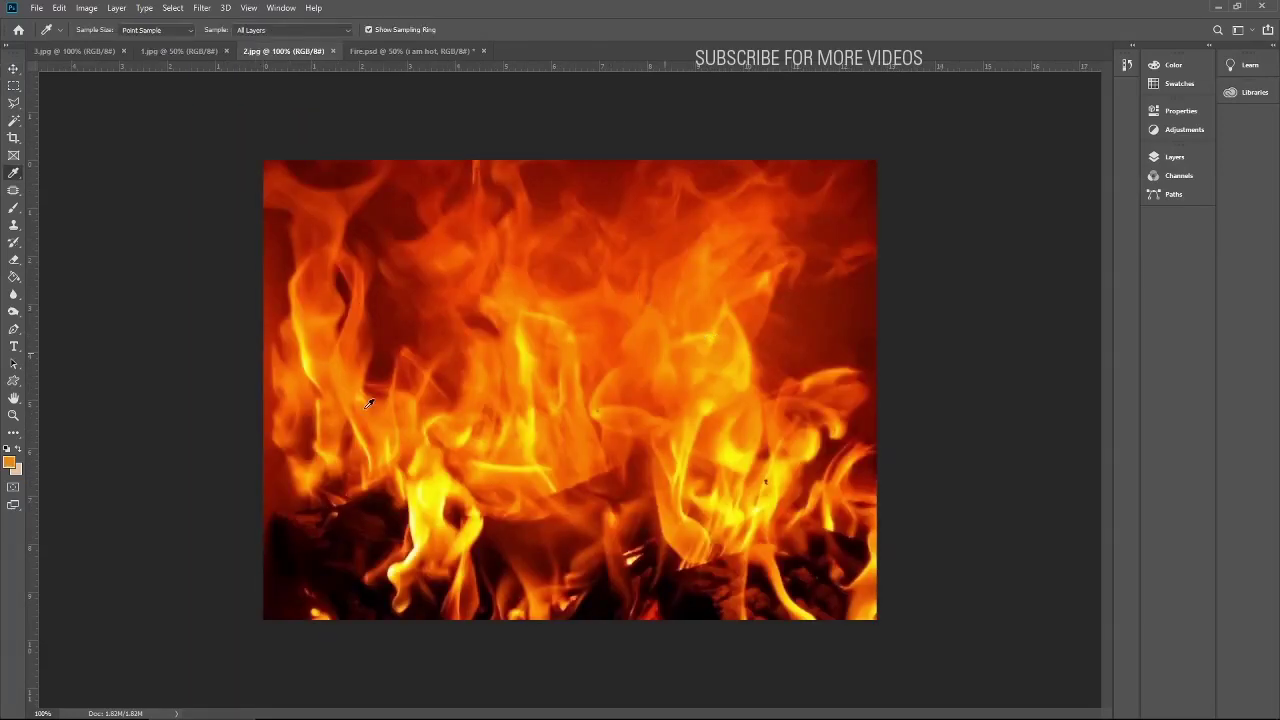
pyautogui.click(11, 461)
pyautogui.doubleClick(1030, 278)
pyautogui.hotkey('ctrl', 'c')
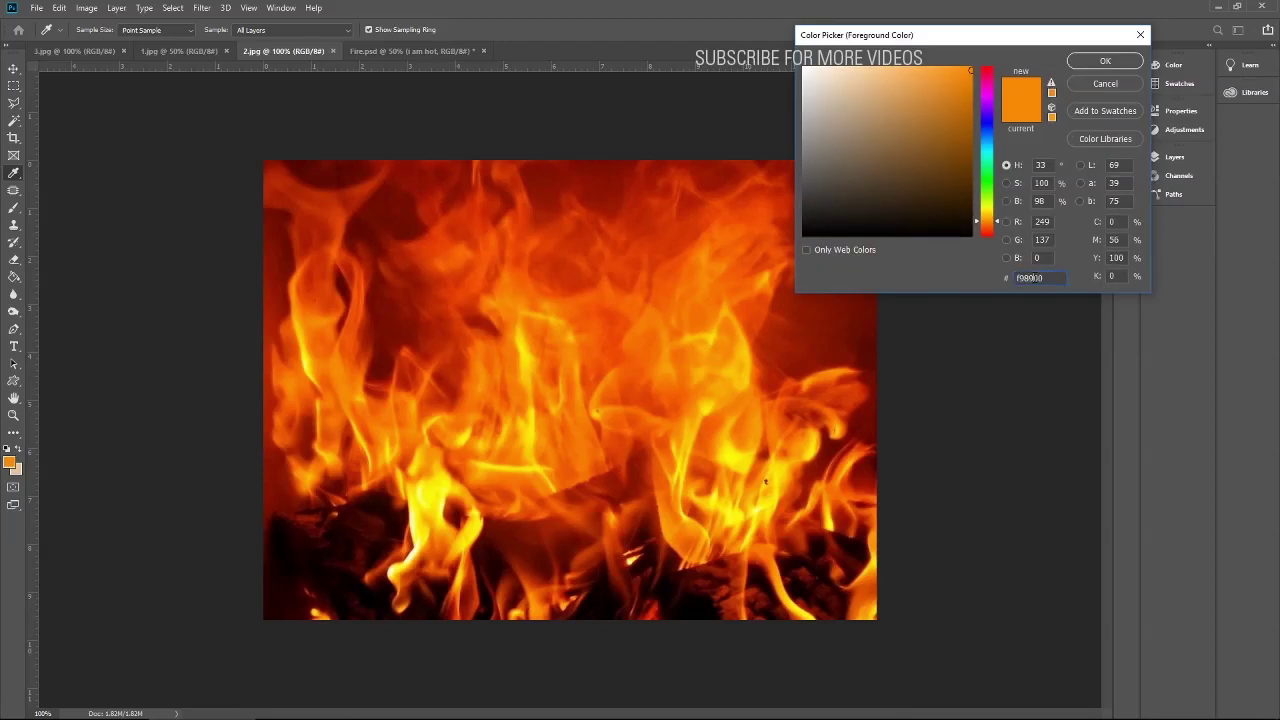
pyautogui.click(1105, 61)
# - Recolour the I AM HOT text in Fire.psd to orange f98900
pyautogui.click(432, 50)
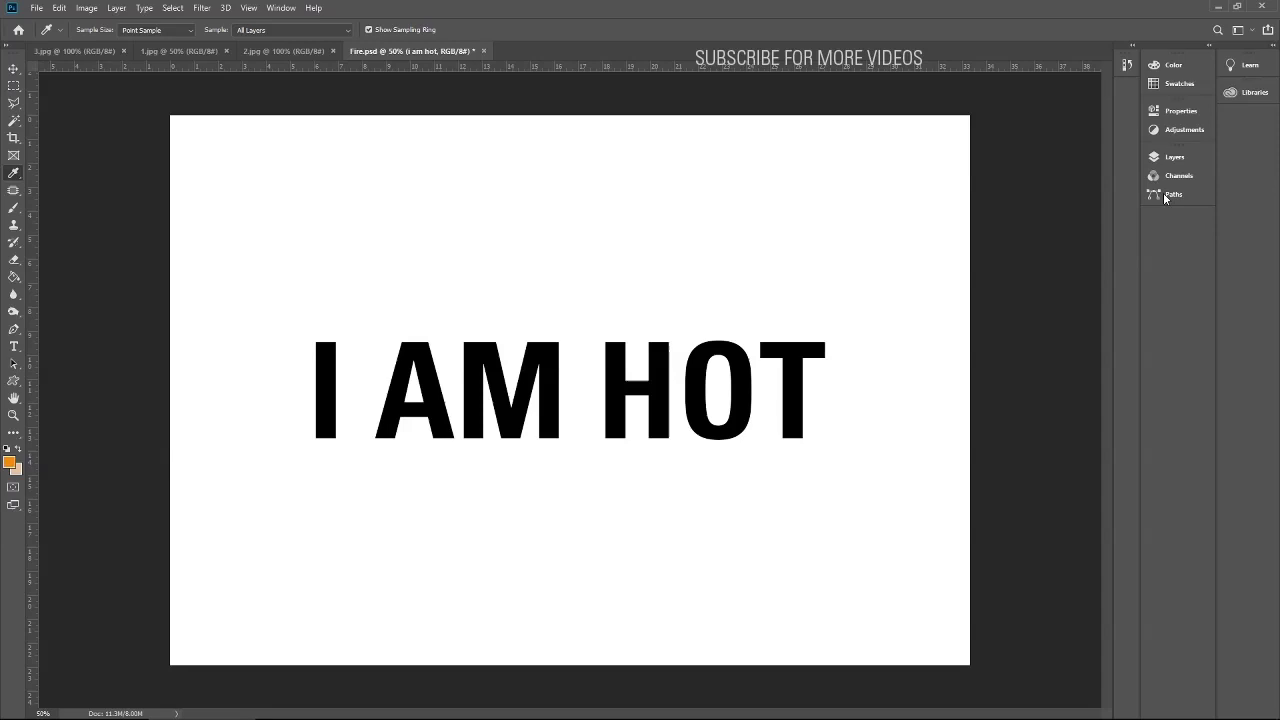
pyautogui.click(1175, 158)
pyautogui.doubleClick(1015, 233)
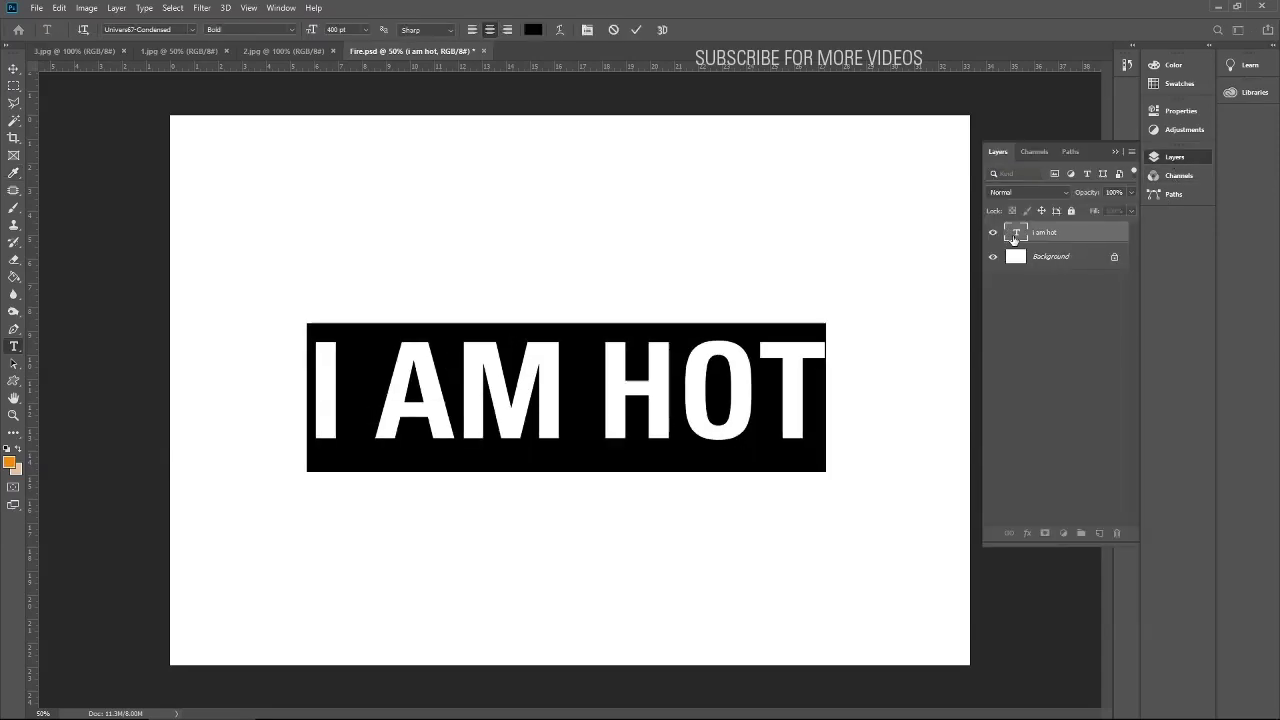
pyautogui.click(533, 29)
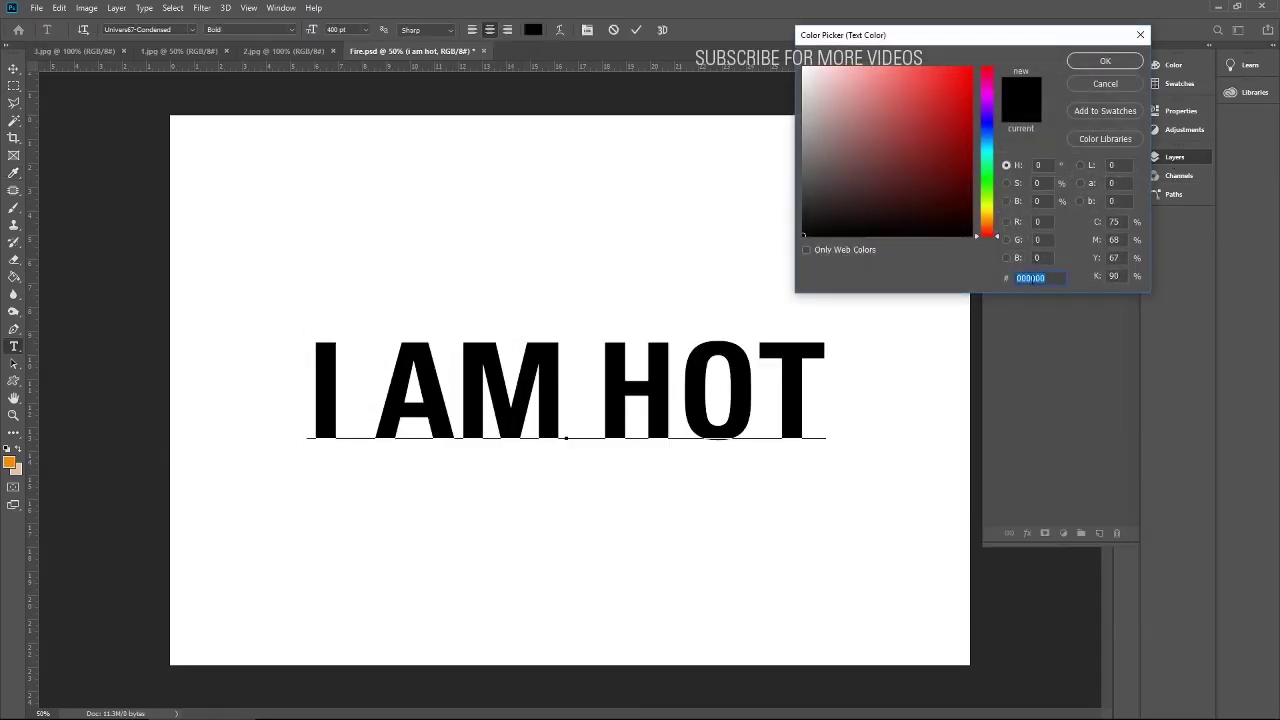
pyautogui.hotkey('ctrl', 'v')
pyautogui.click(1100, 61)
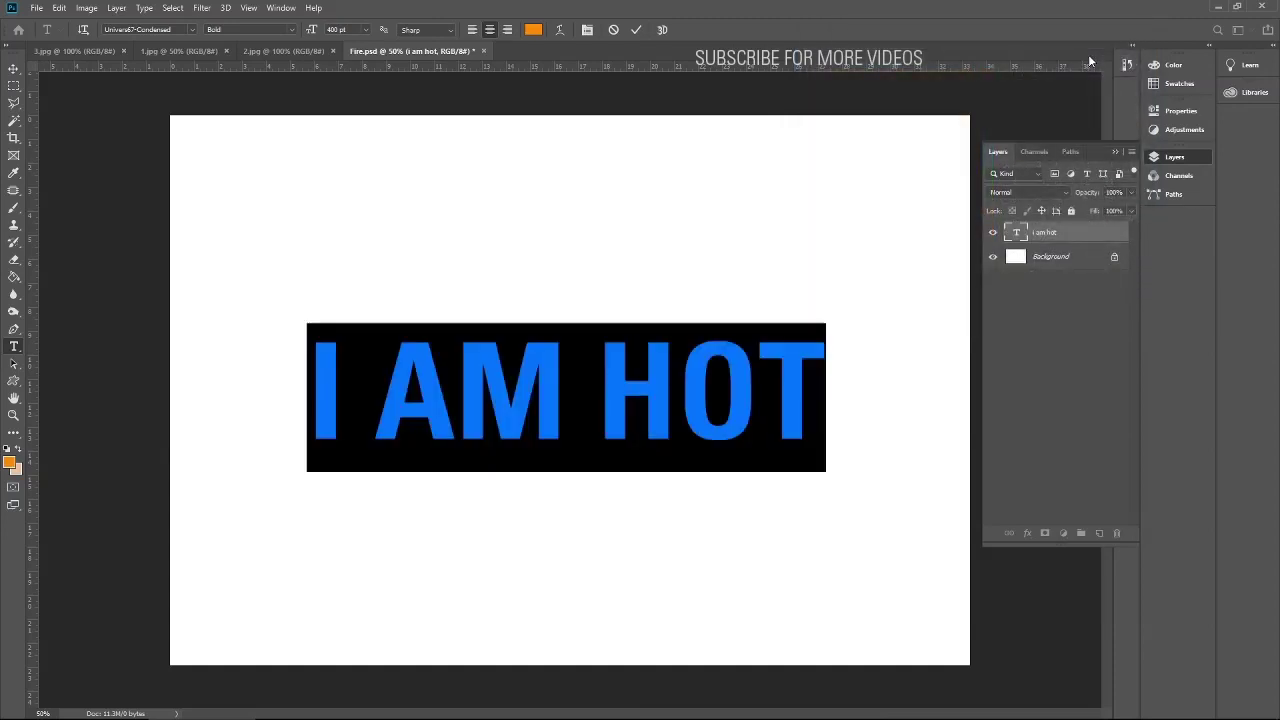
pyautogui.click(14, 68)
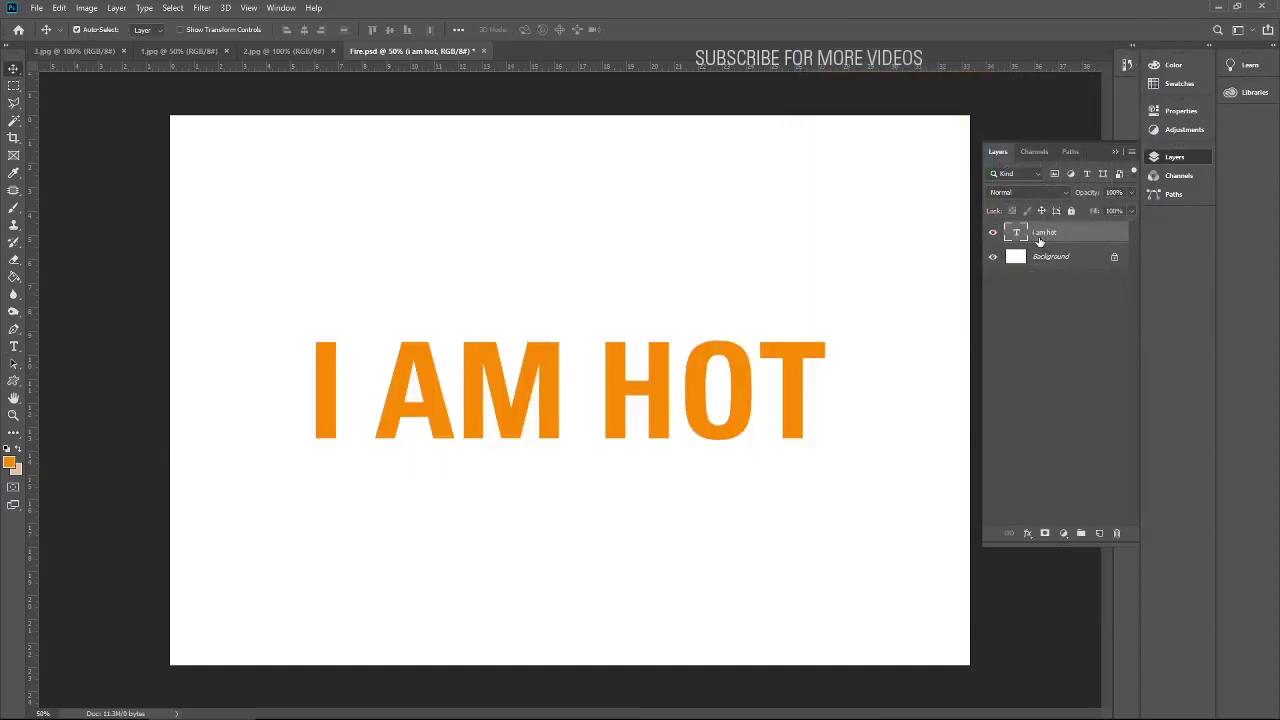
# - Give the text layer a 5 px red stroke layer style, then select the whole canvas
pyautogui.rightClick(1012, 235)
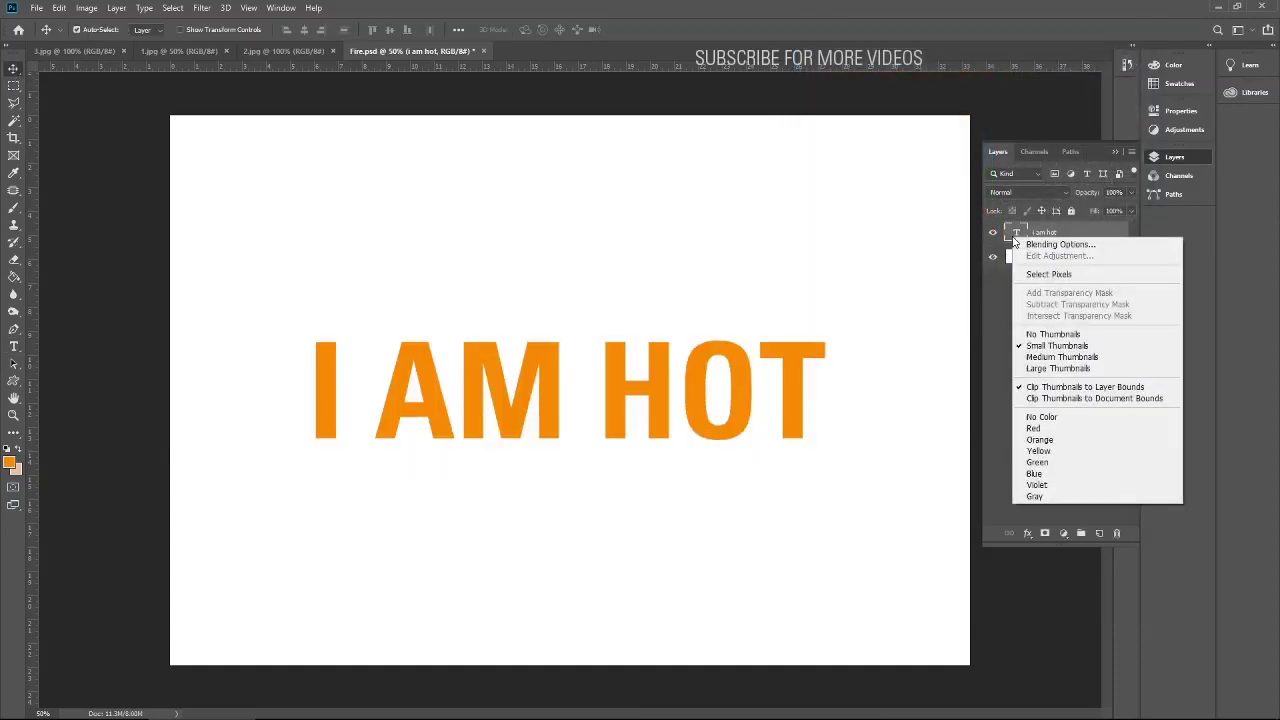
pyautogui.click(1034, 243)
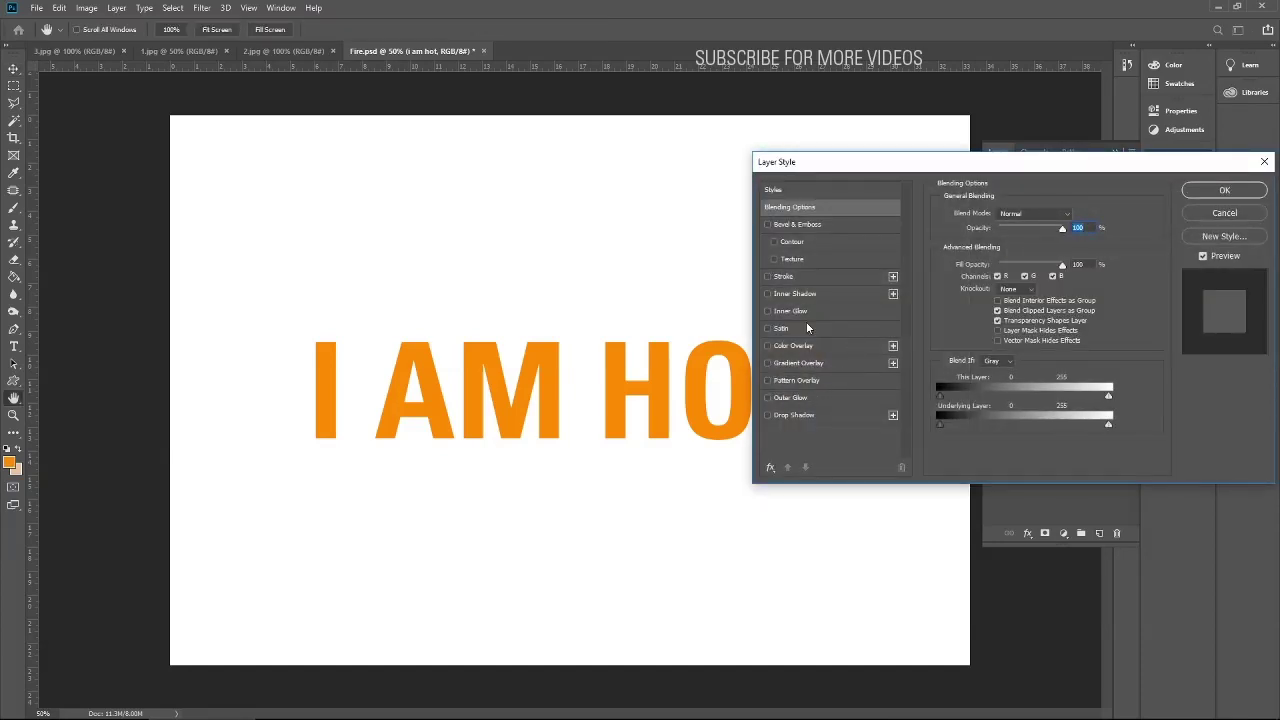
pyautogui.click(794, 276)
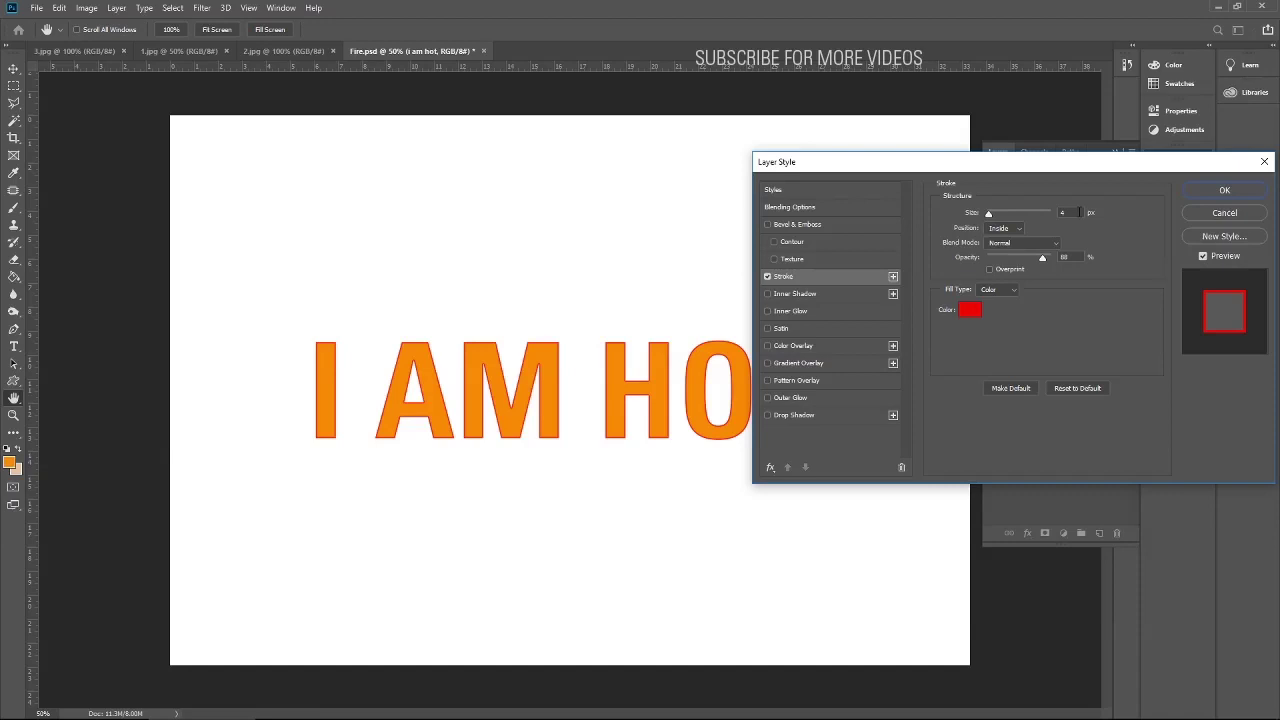
pyautogui.write('5')
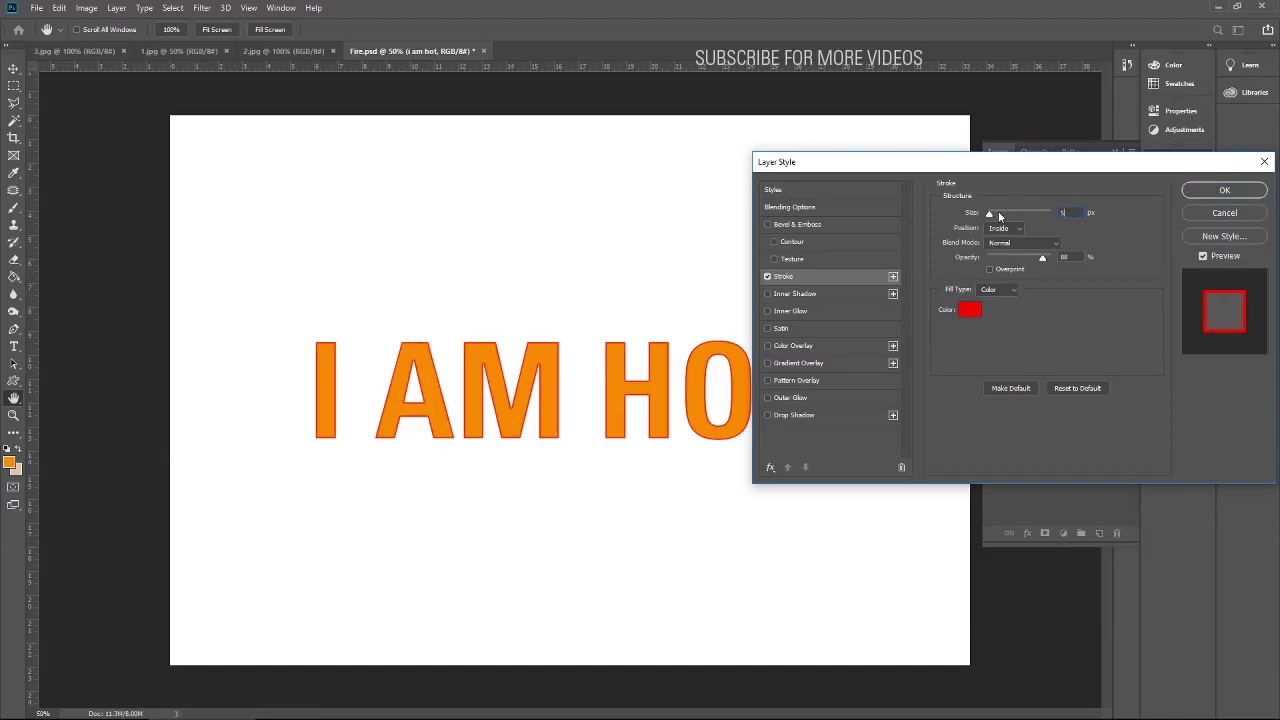
pyautogui.click(969, 309)
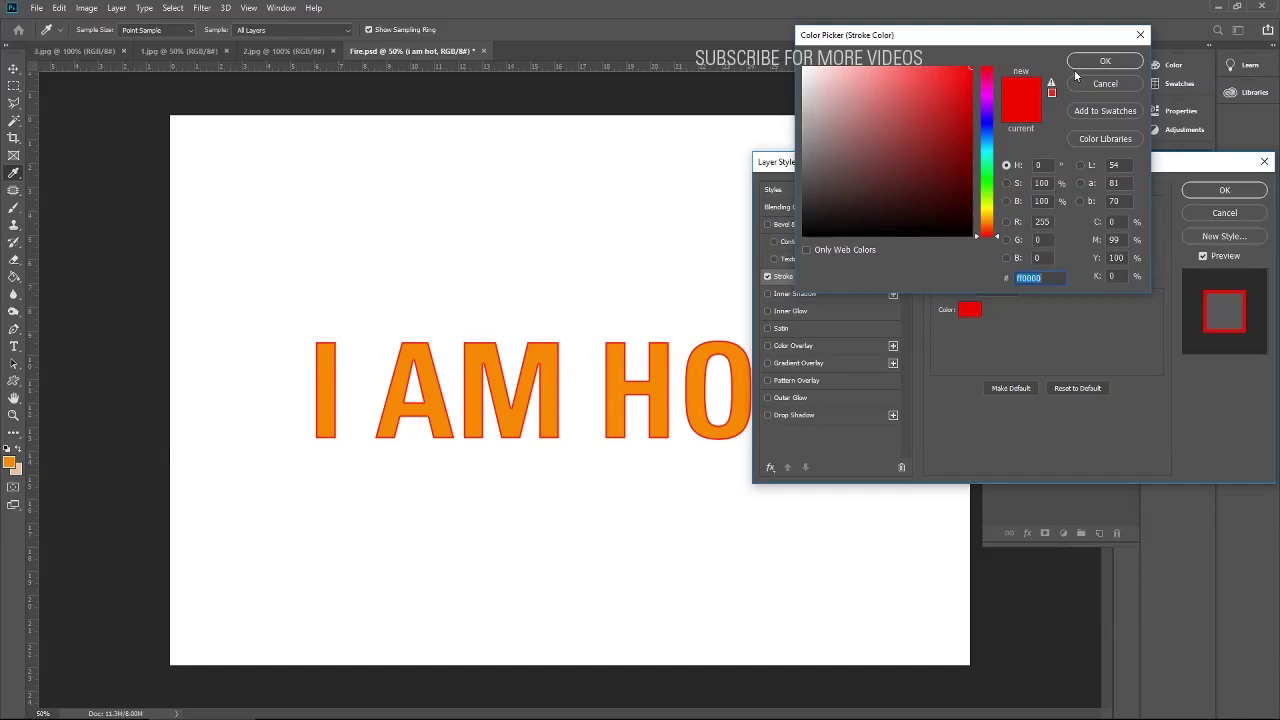
pyautogui.click(1105, 61)
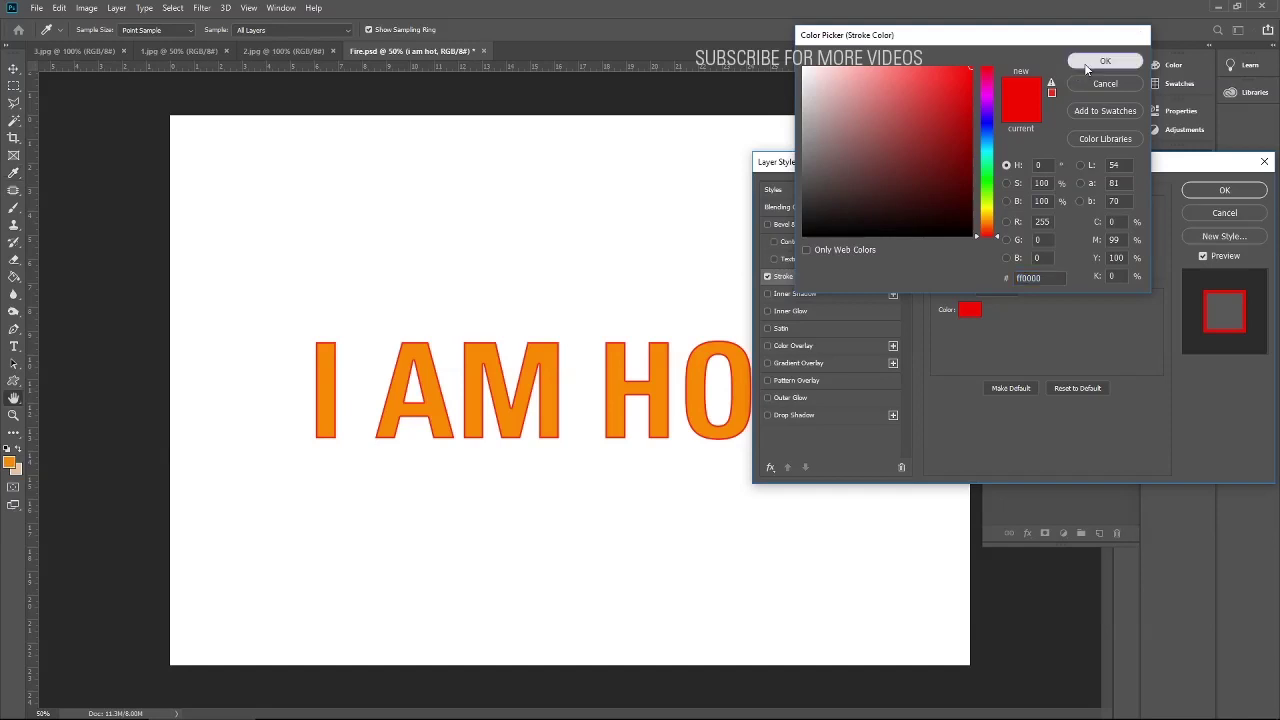
pyautogui.click(1222, 190)
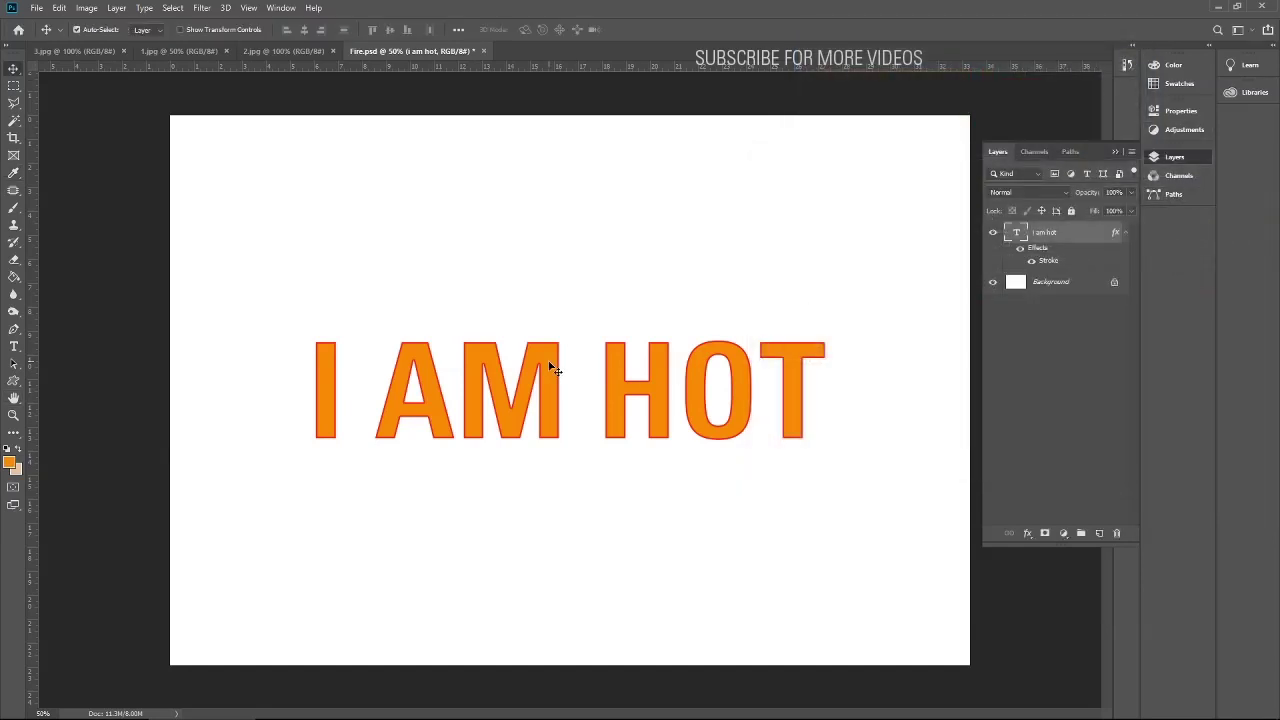
pyautogui.hotkey('ctrl', 'a')
# - Centre the text, deselect, and rename the text layer to 'Fire'
pyautogui.click(304, 29)
pyautogui.hotkey('ctrl', 'd')
pyautogui.doubleClick(1045, 234)
pyautogui.write('Fire')
pyautogui.press('Return')
# - Add a new layer above the Background and fill it with black
pyautogui.click(1020, 283)
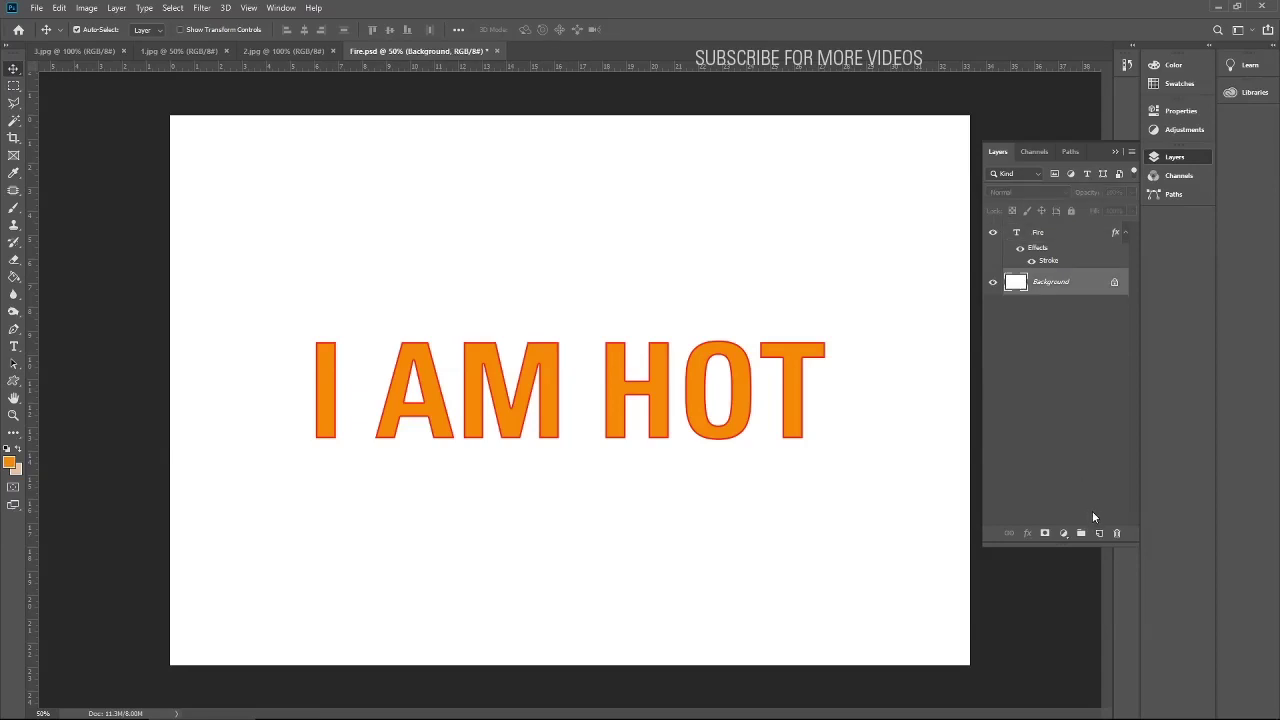
pyautogui.click(1099, 533)
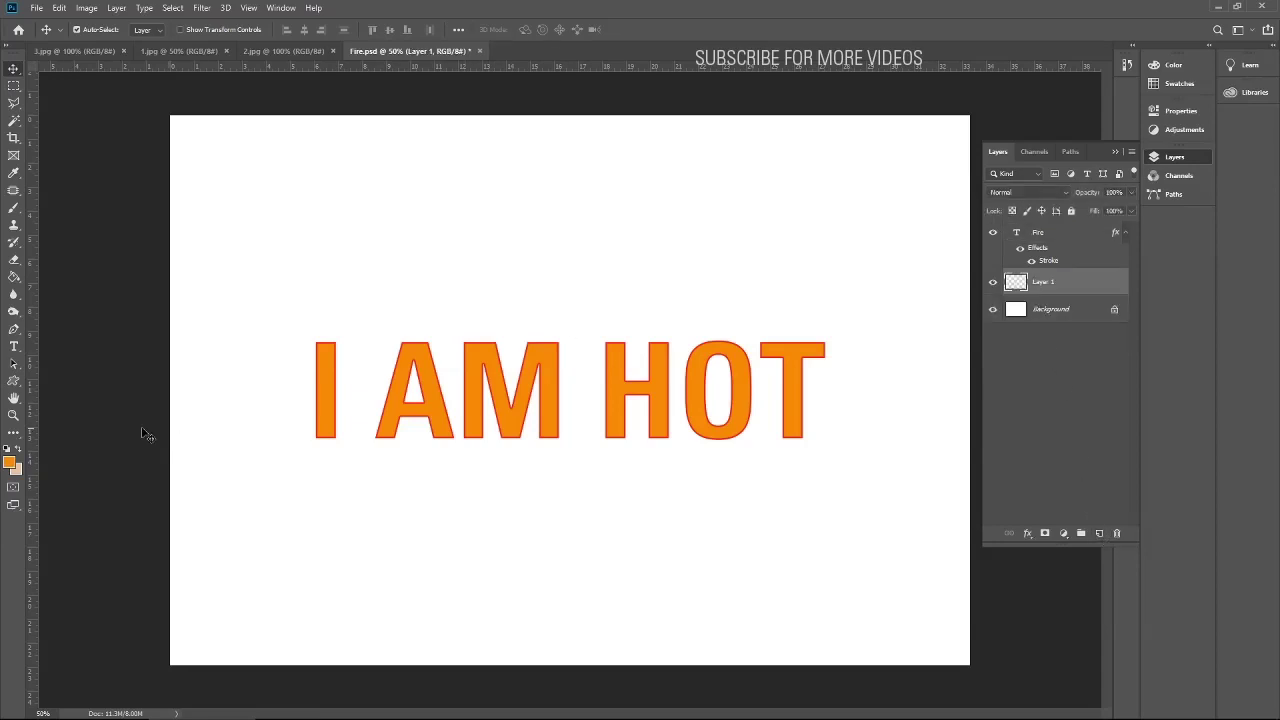
pyautogui.click(10, 460)
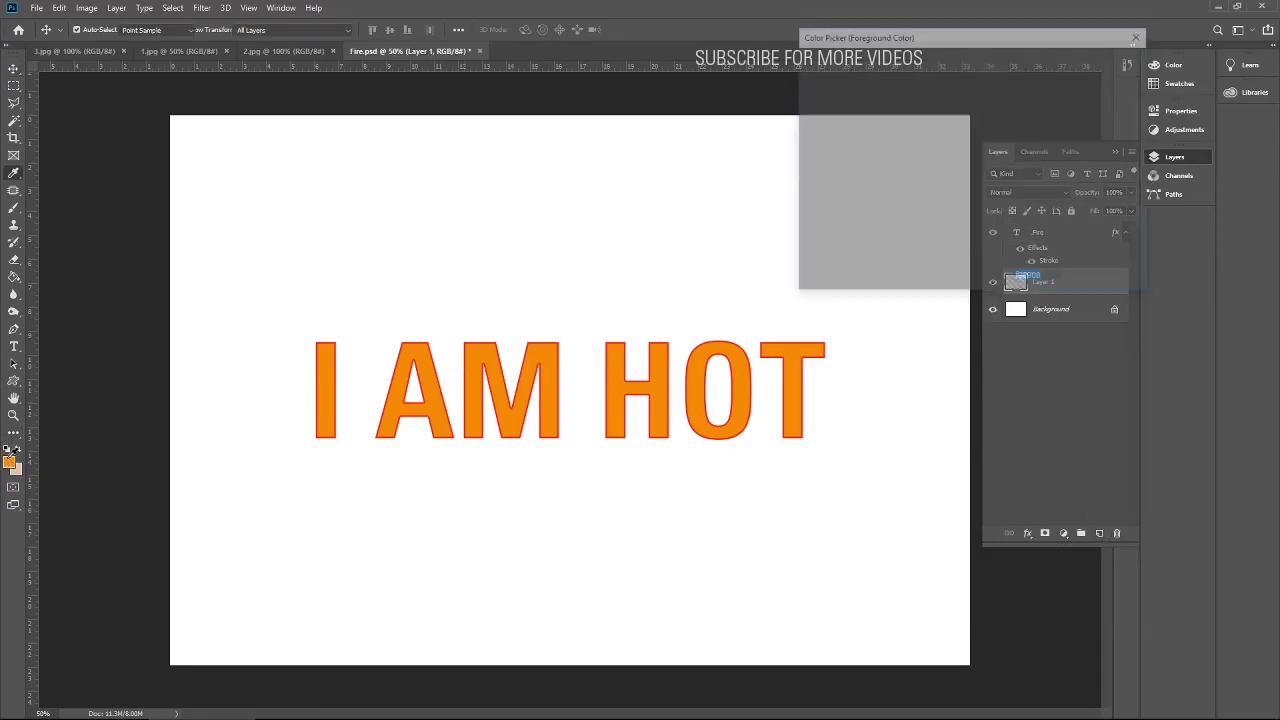
pyautogui.moveTo(954, 223); pyautogui.dragTo(999, 233)
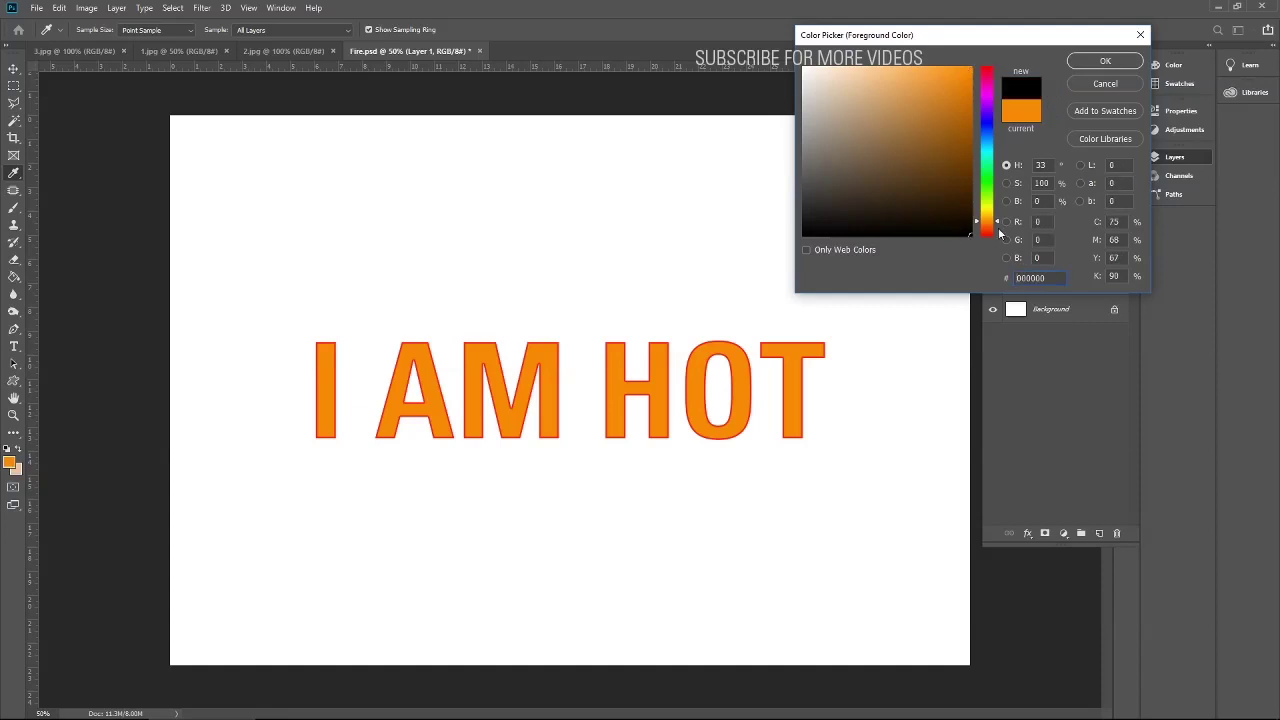
pyautogui.click(1102, 58)
pyautogui.click(14, 278)
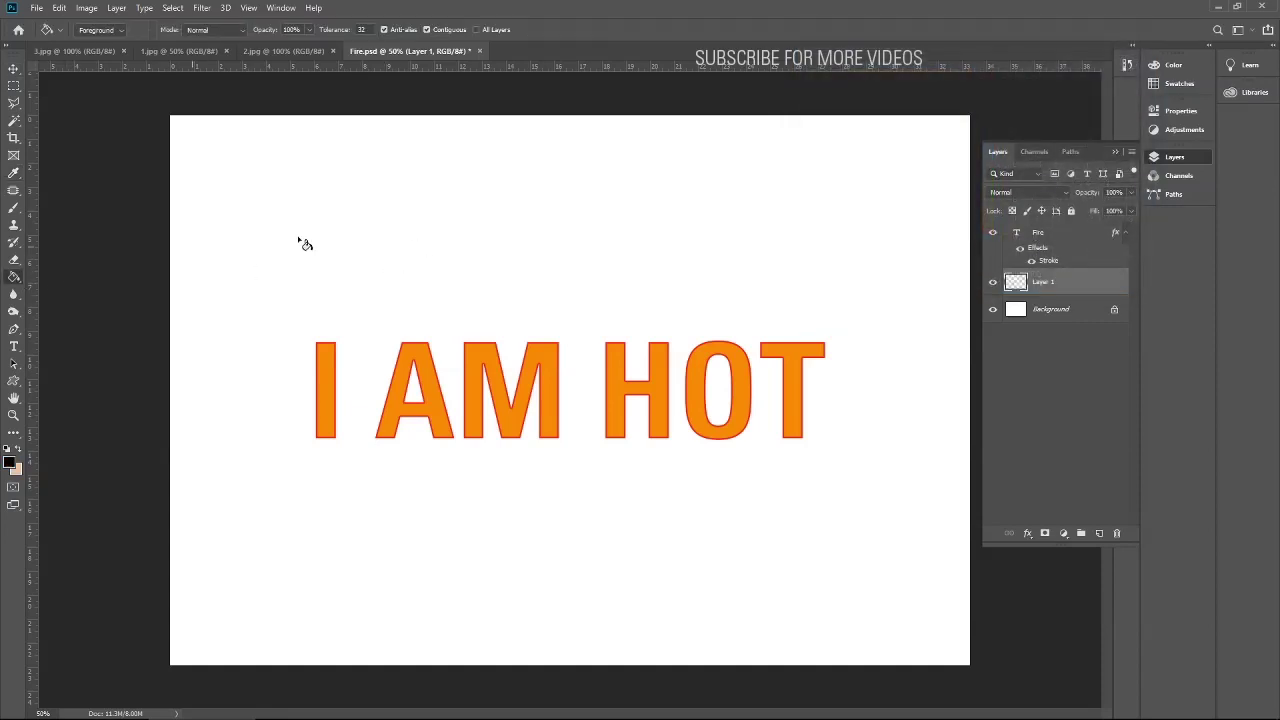
pyautogui.click(497, 225)
pyautogui.click(13, 67)
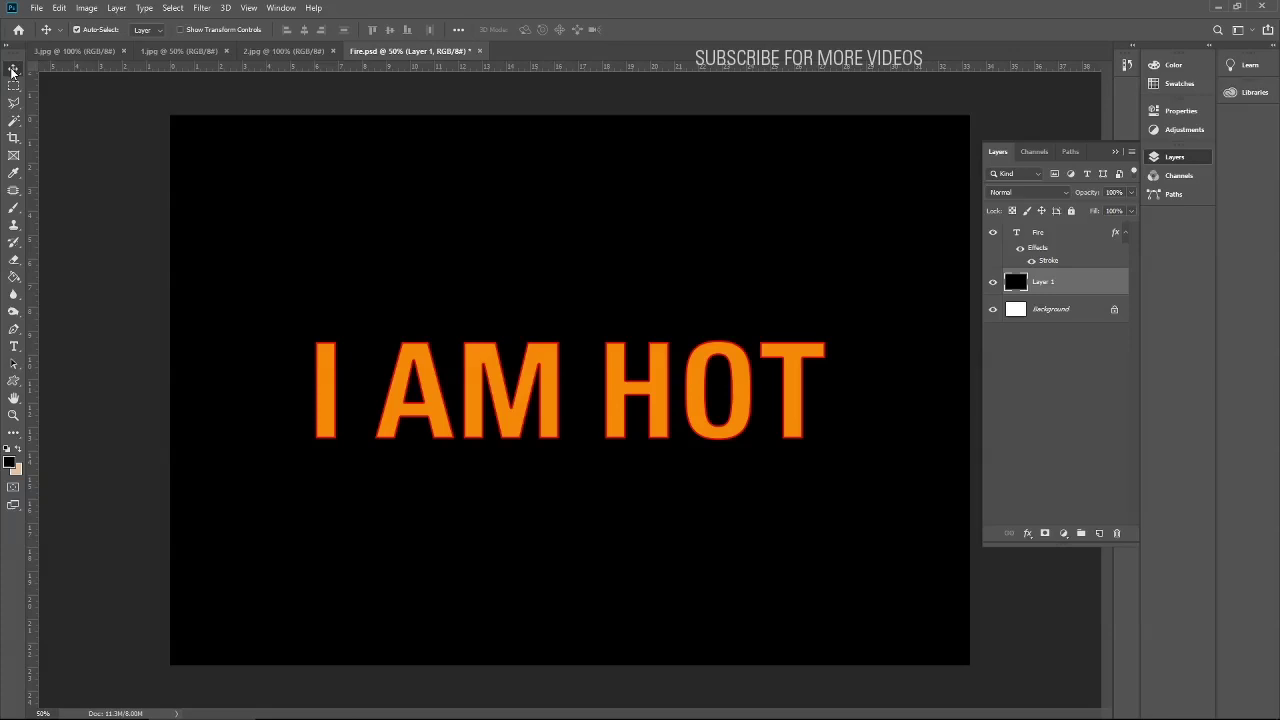
# - Rename the black layer 'BG Color' and lock it completely
pyautogui.doubleClick(1044, 283)
pyautogui.write('BG Color')
pyautogui.press('Return')
pyautogui.click(1072, 210)
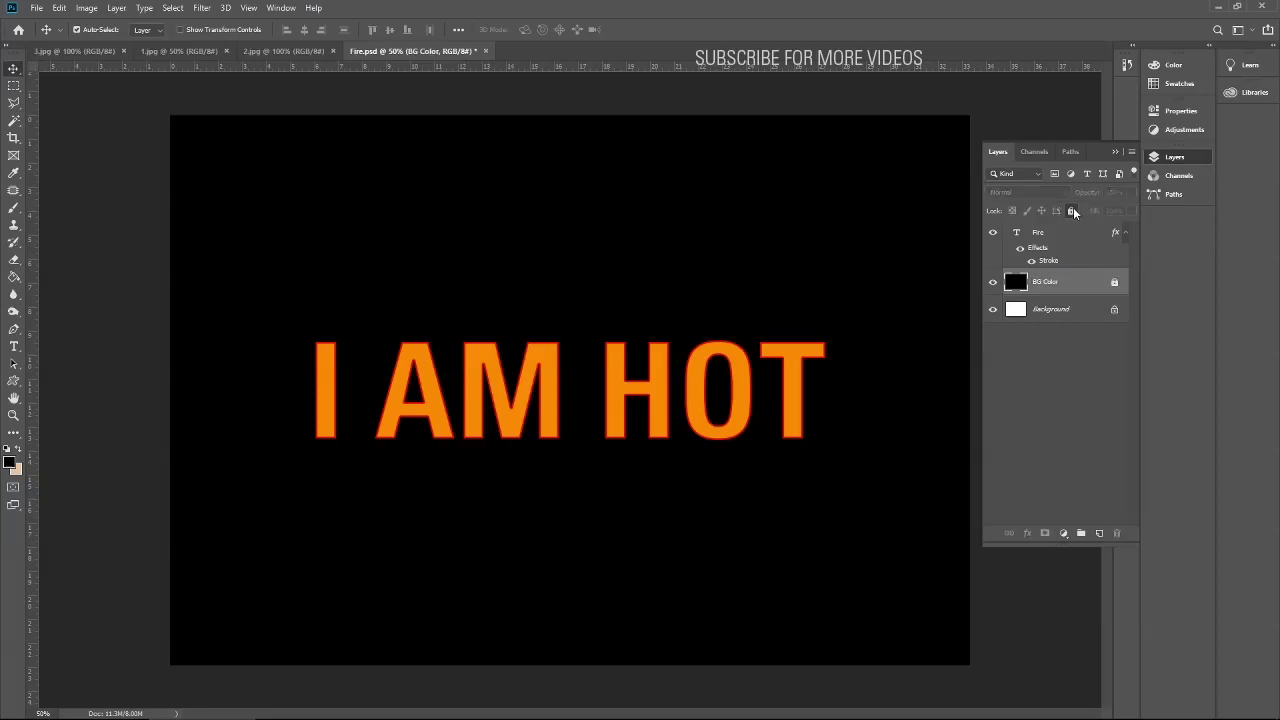
# - Apply a ZigZag smart filter to the Fire text: Amount -7, Ridges 5, Pond Ripples
pyautogui.click(1016, 233)
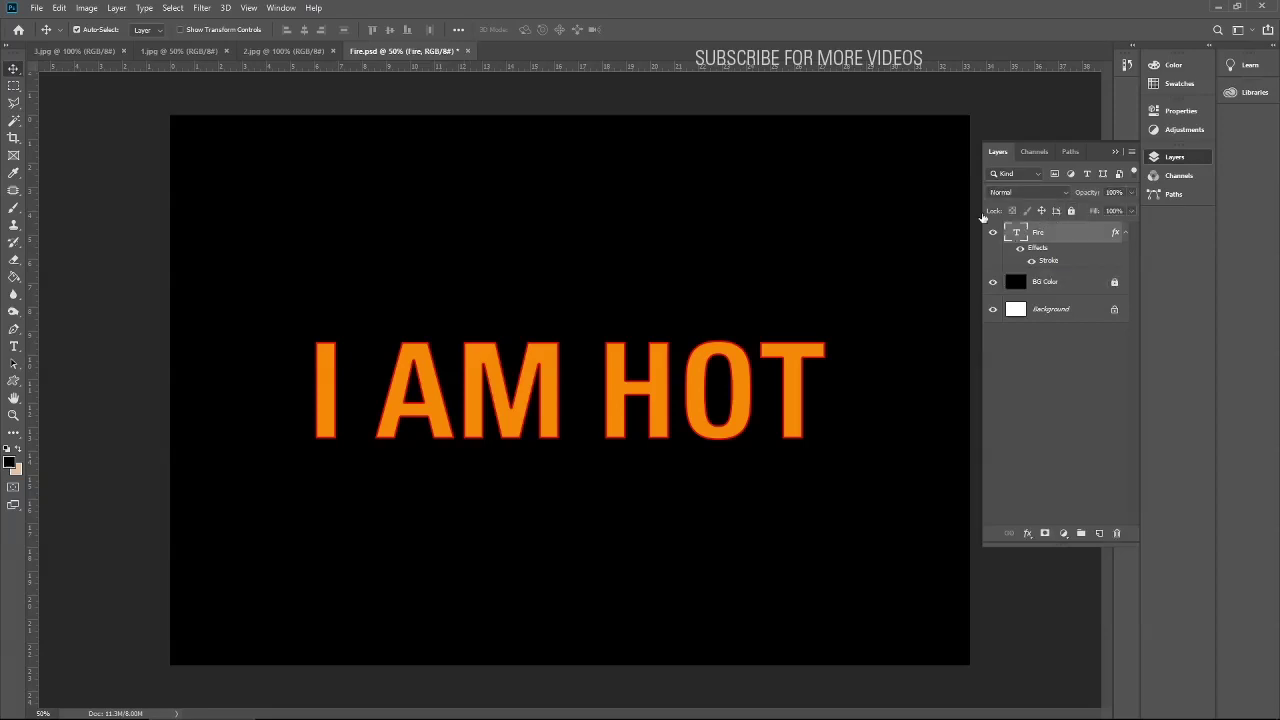
pyautogui.click(203, 9)
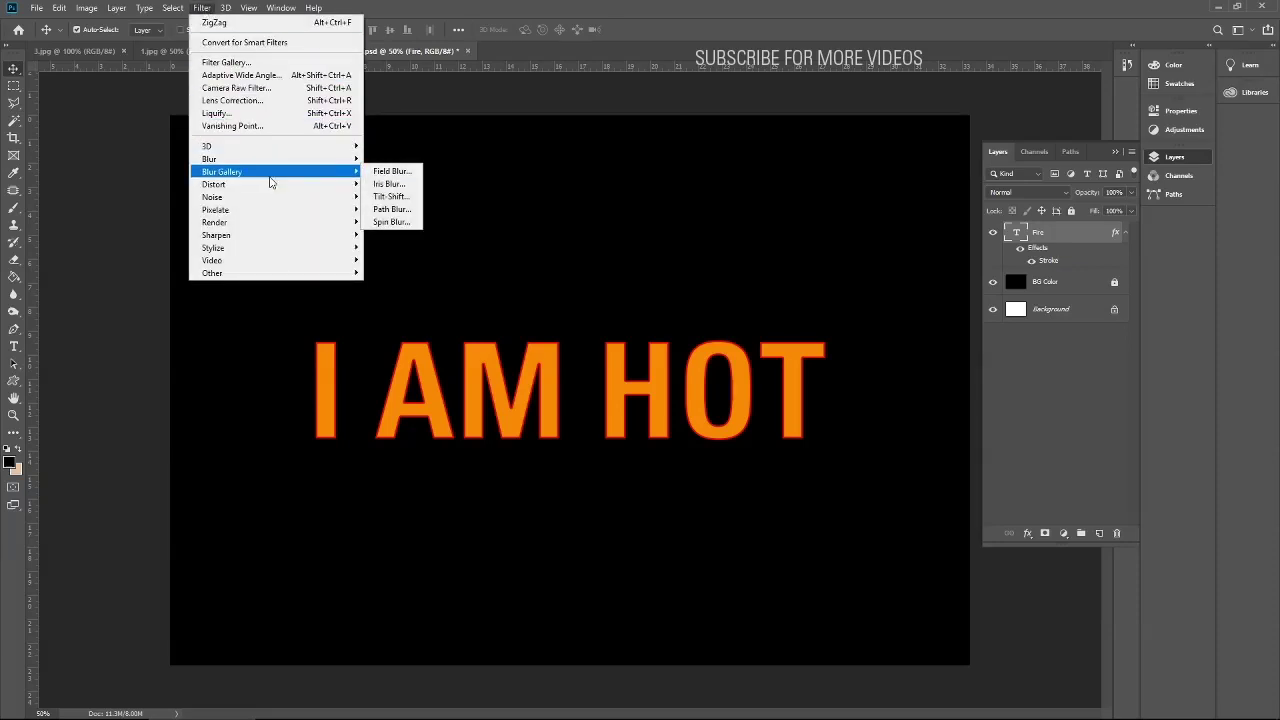
pyautogui.moveTo(272, 184)
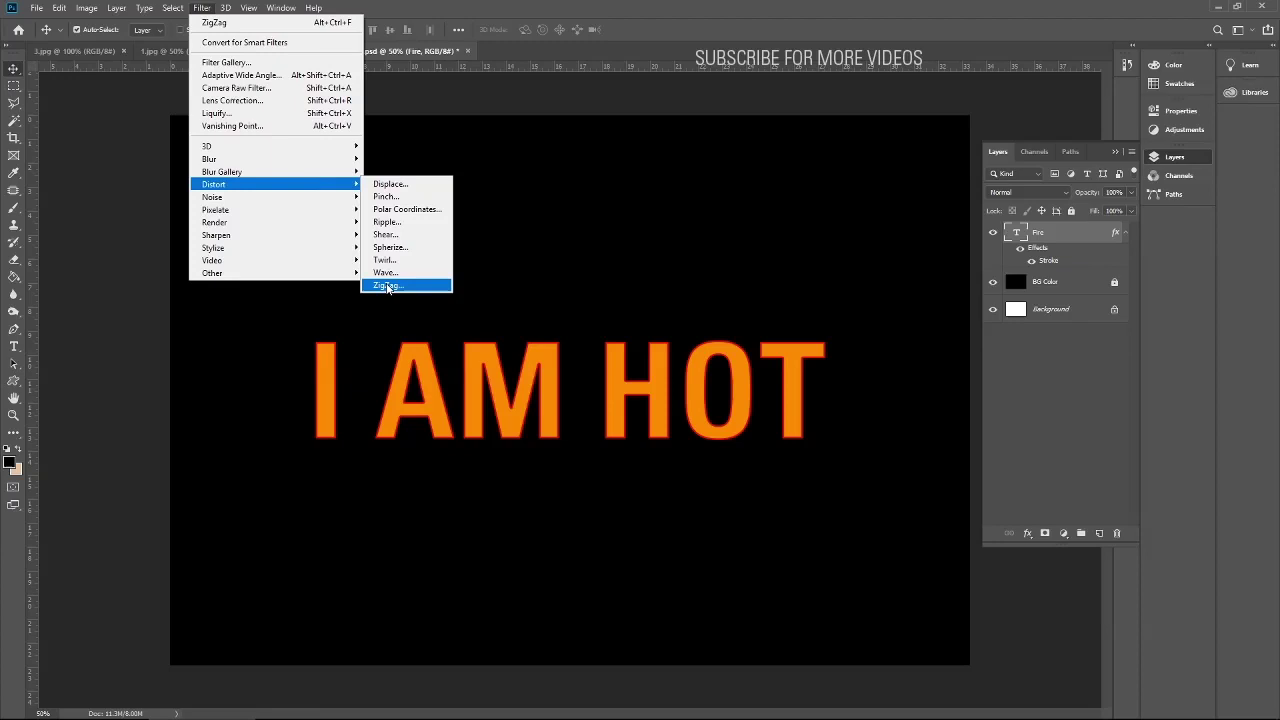
pyautogui.click(386, 285)
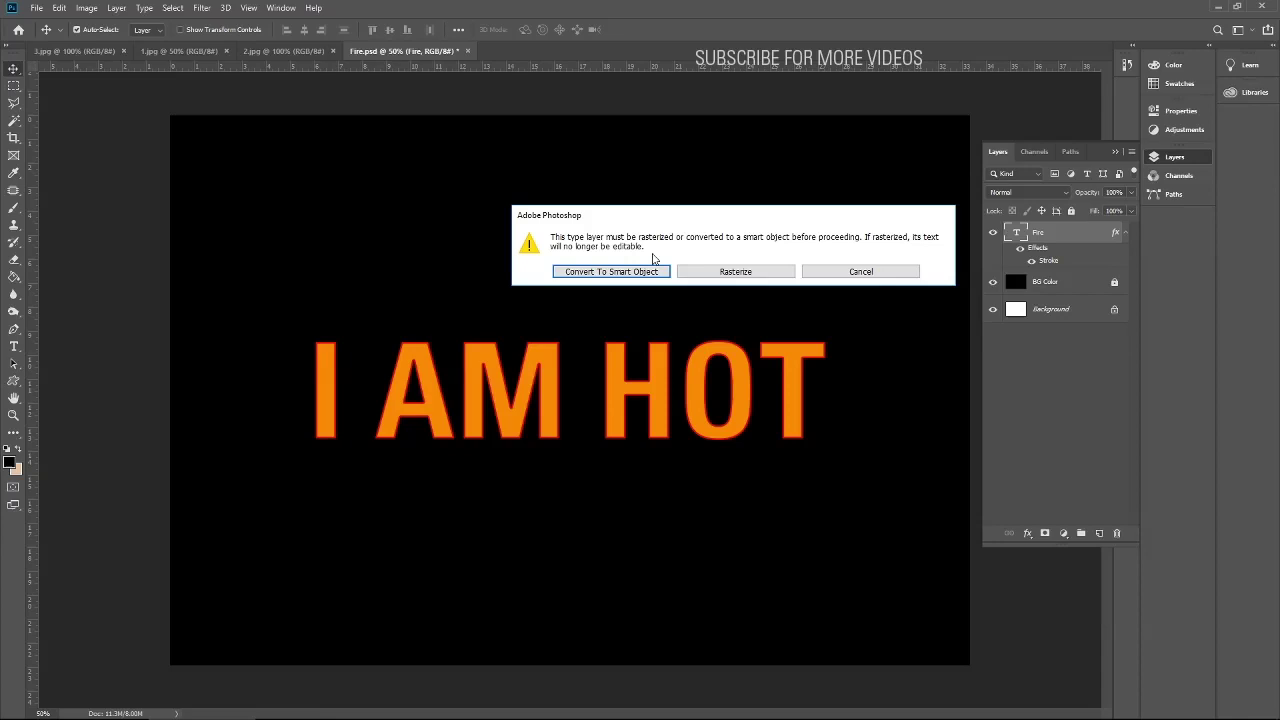
pyautogui.click(628, 272)
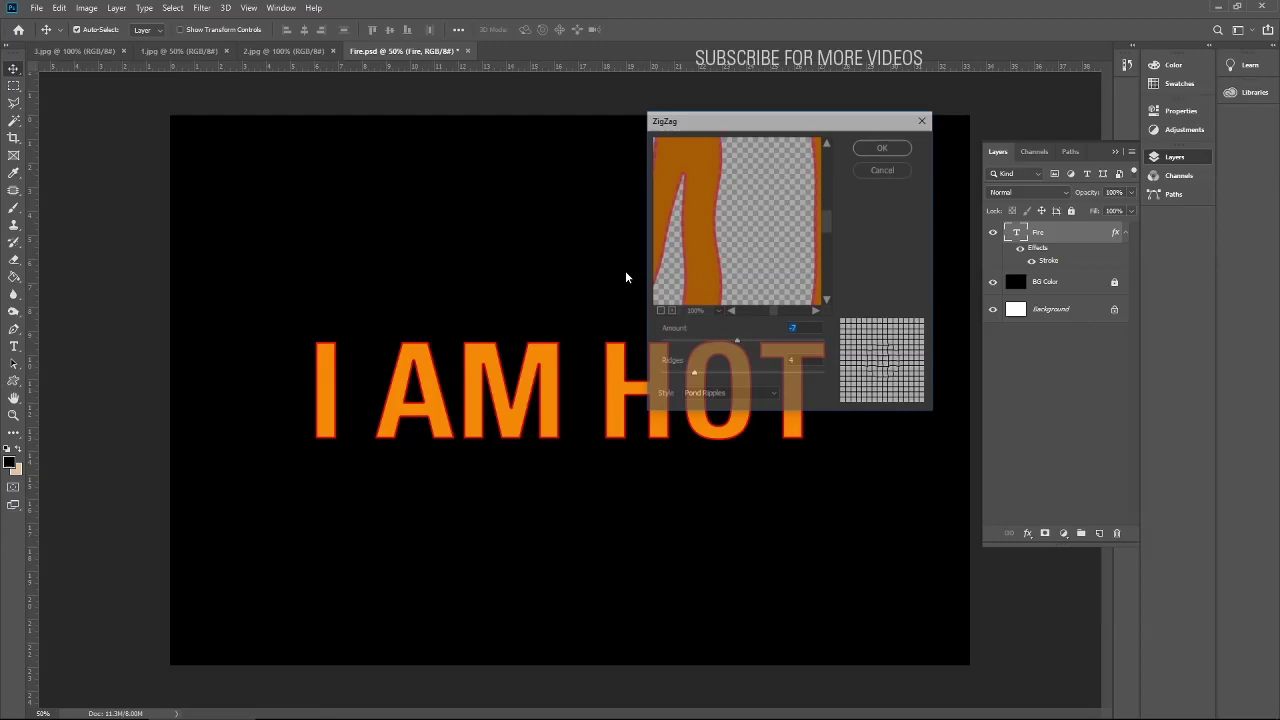
pyautogui.write('0')
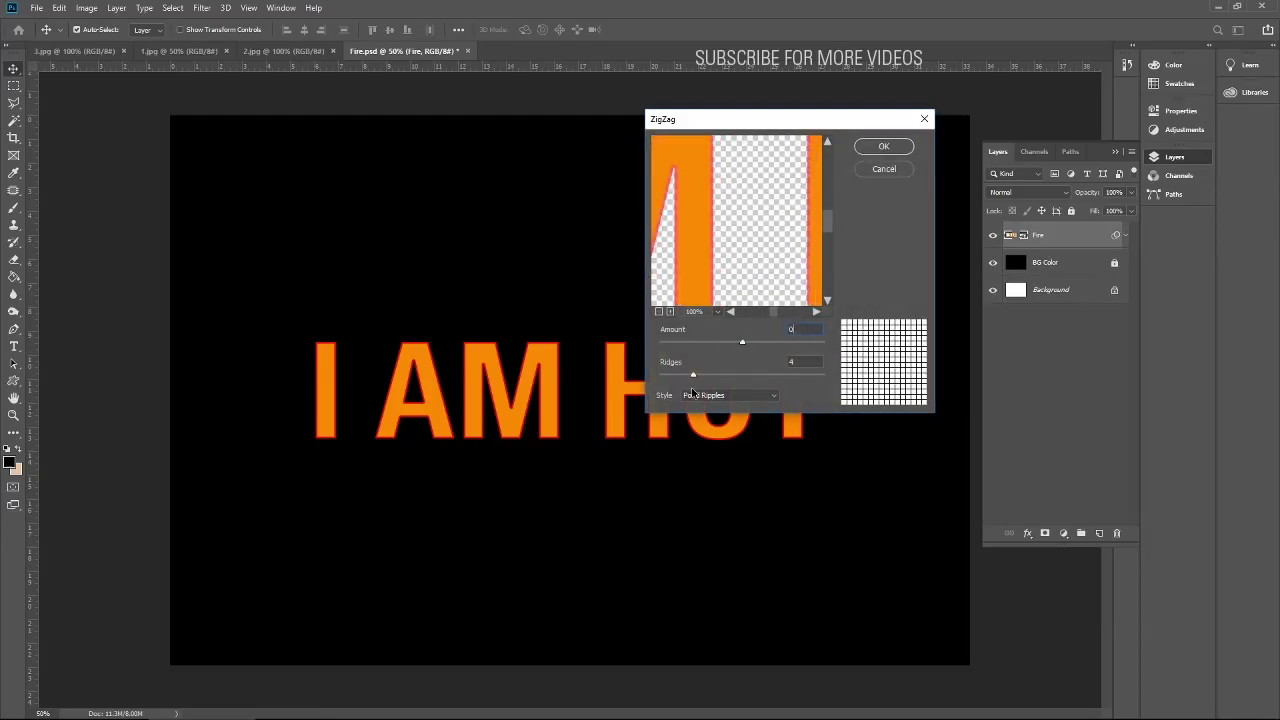
pyautogui.doubleClick(790, 361)
pyautogui.write('0')
pyautogui.moveTo(753, 342)
pyautogui.mouseDown()
pyautogui.moveTo(724, 345)
pyautogui.moveTo(736, 343)
pyautogui.mouseUp()
pyautogui.click(677, 377)
pyautogui.moveTo(680, 378); pyautogui.dragTo(697, 377)
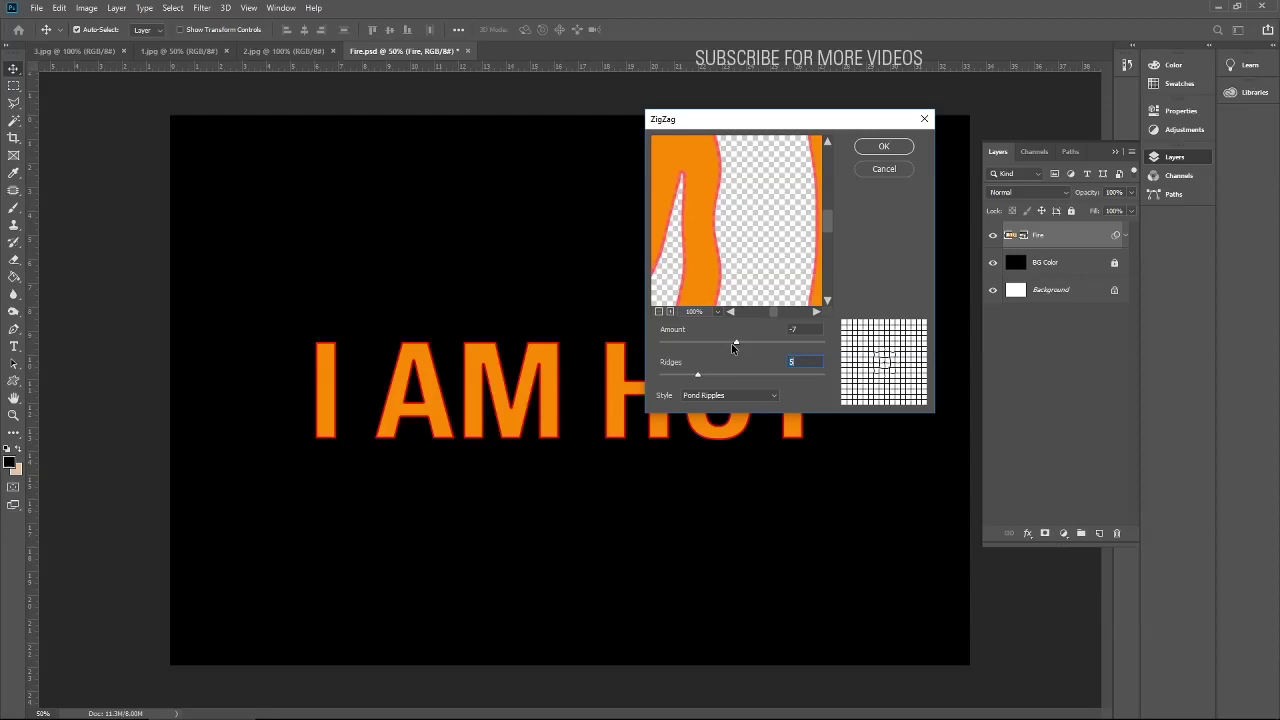
pyautogui.click(884, 148)
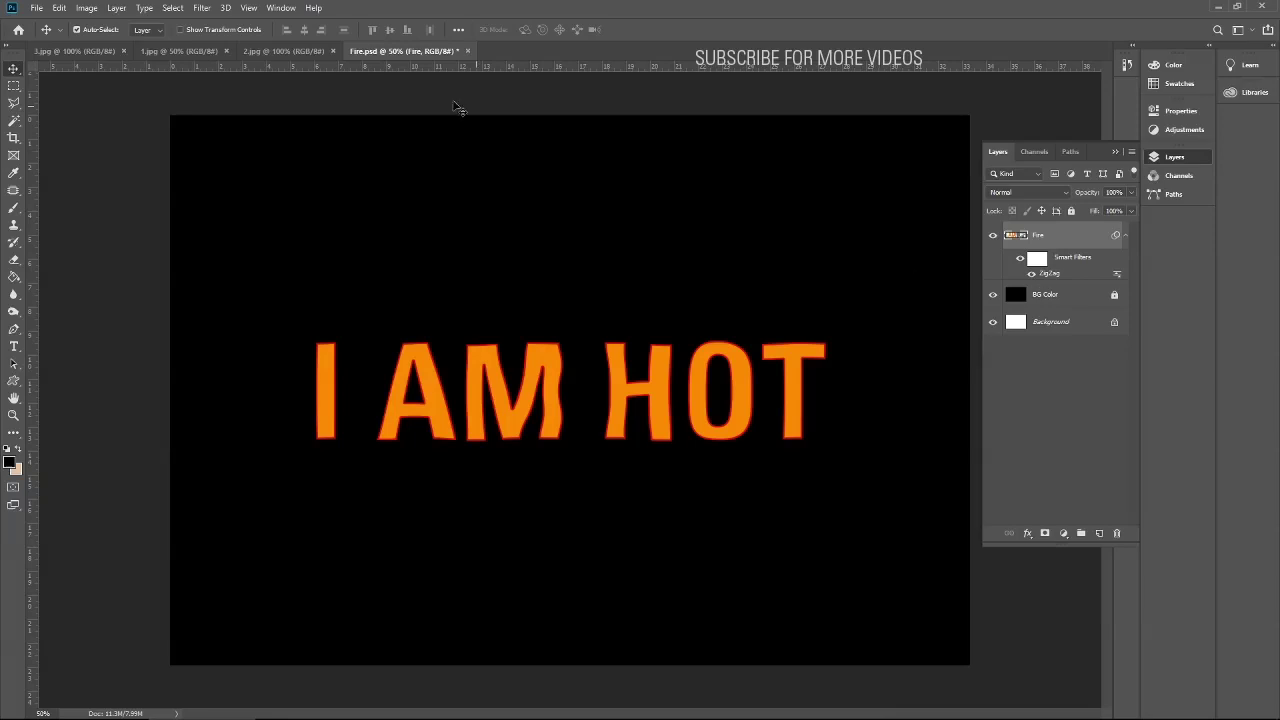
# - Browse the fire photos, then load 2.jpg's Green channel as a selection of the bright flames
pyautogui.click(286, 46)
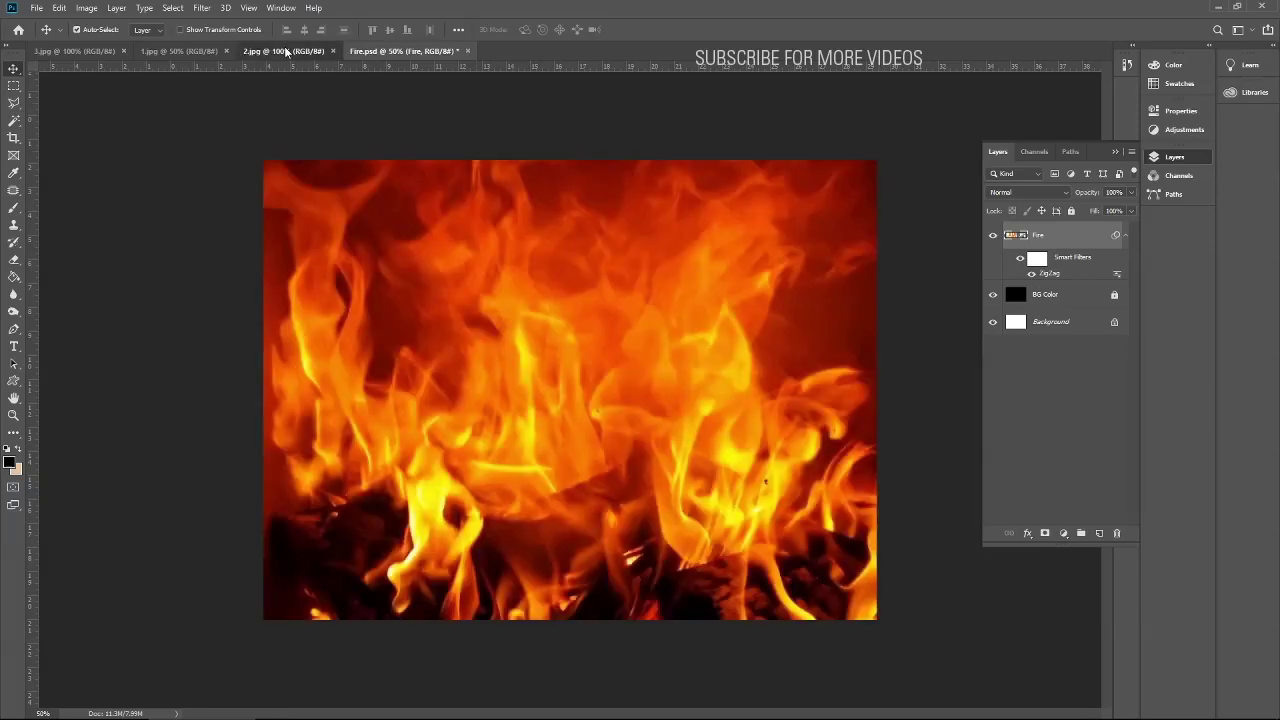
pyautogui.click(186, 54)
pyautogui.click(78, 50)
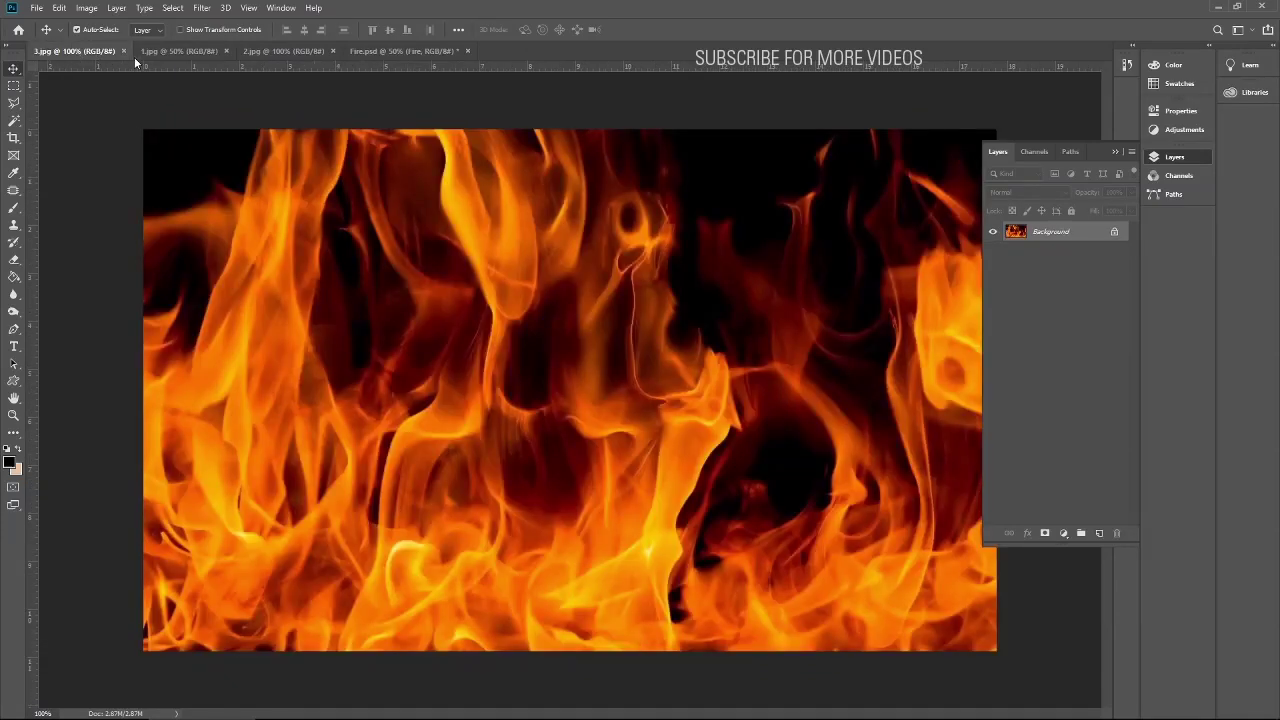
pyautogui.click(153, 48)
pyautogui.click(283, 50)
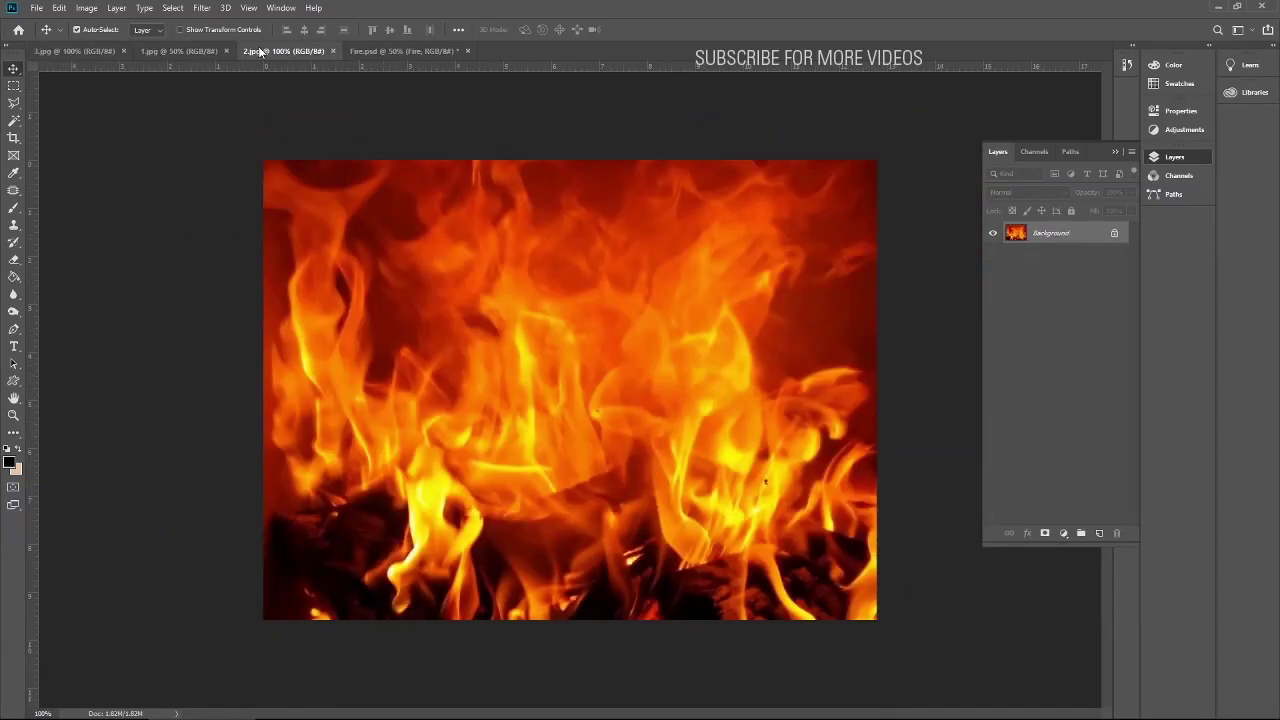
pyautogui.click(1036, 151)
pyautogui.click(1006, 219)
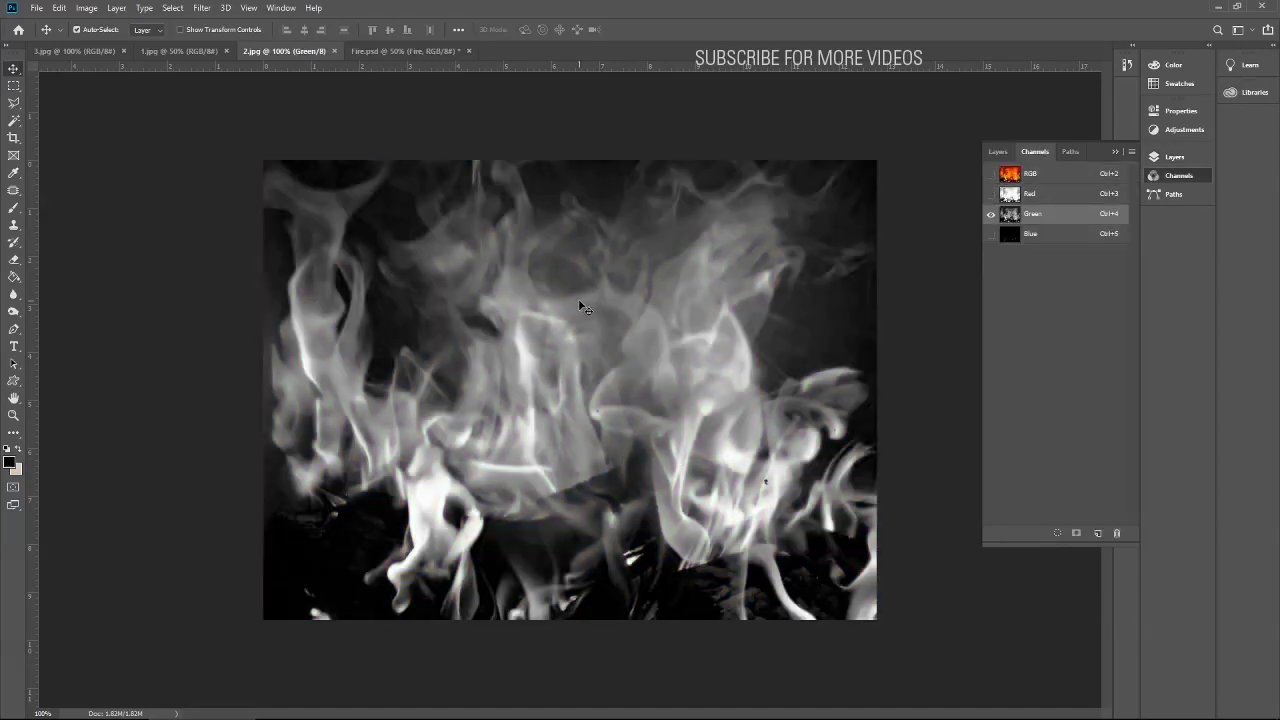
pyautogui.keyDown('ctrl'); pyautogui.click(1010, 215); pyautogui.keyUp('ctrl')
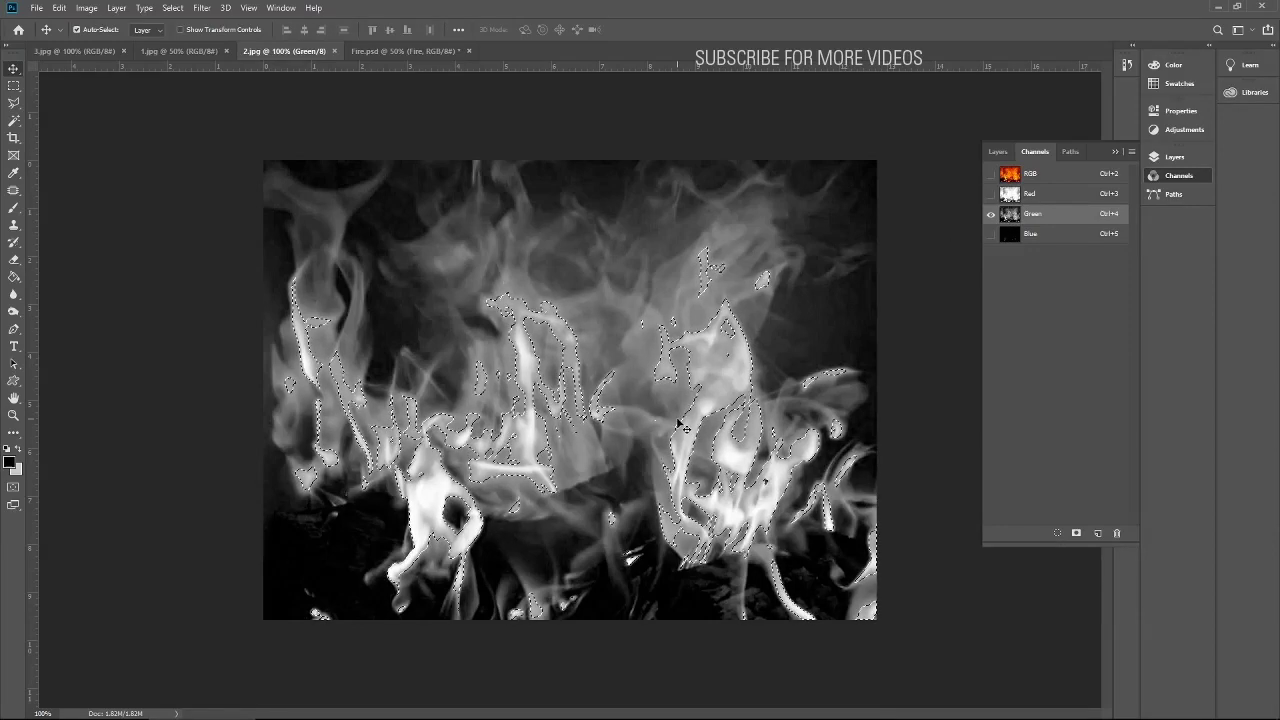
# - Undo a greyscale paste into Fire.psd and restore 2.jpg's RGB composite channel
pyautogui.click(416, 50)
pyautogui.hotkey('ctrl', 'v')
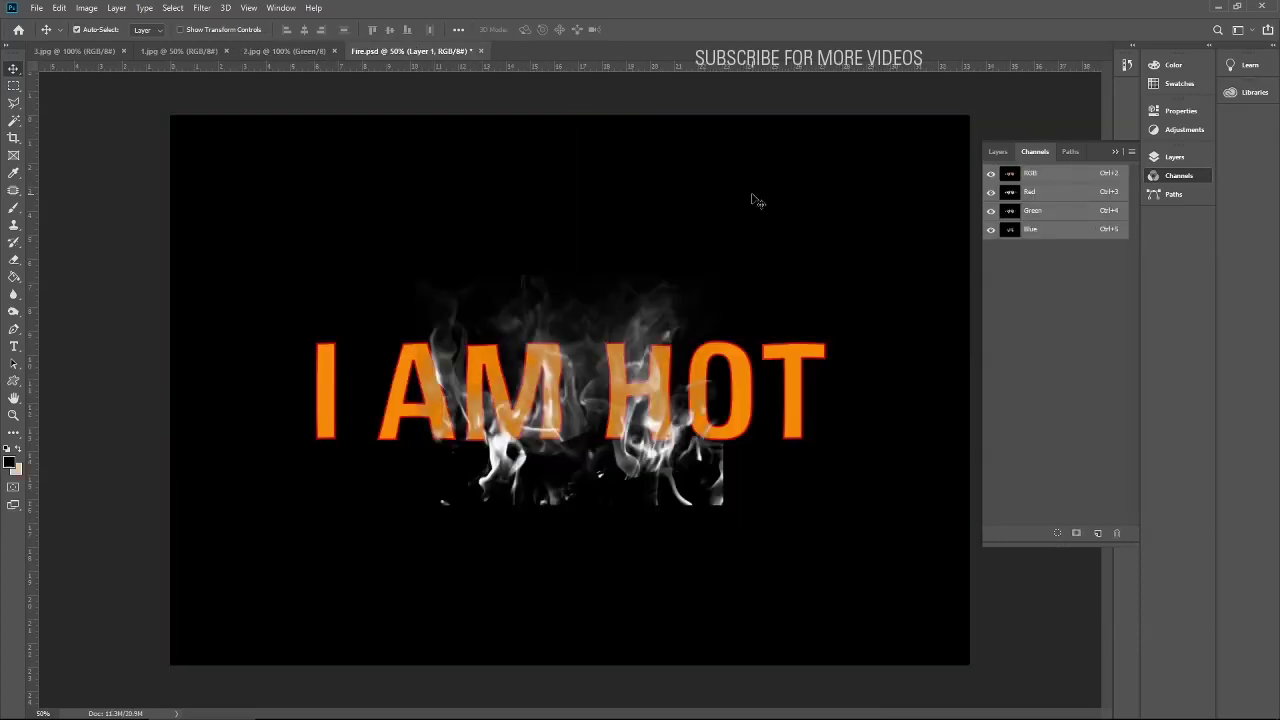
pyautogui.hotkey('ctrl', 'z')
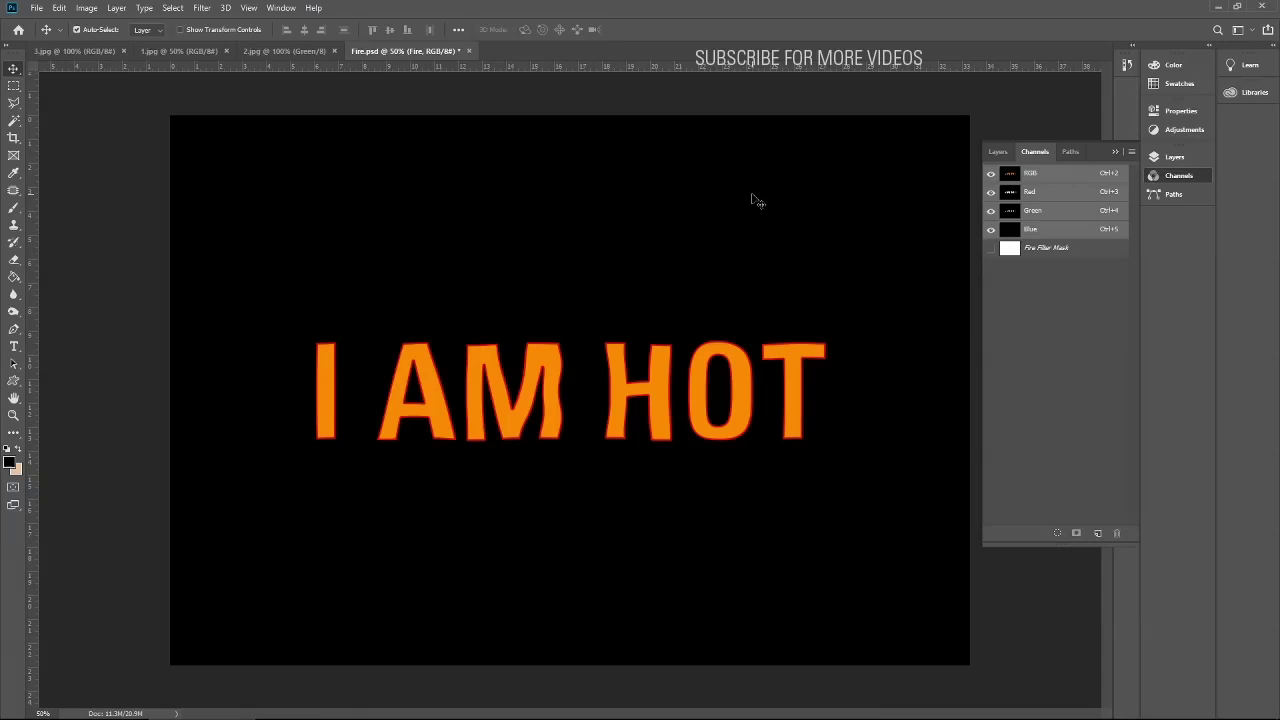
pyautogui.click(302, 52)
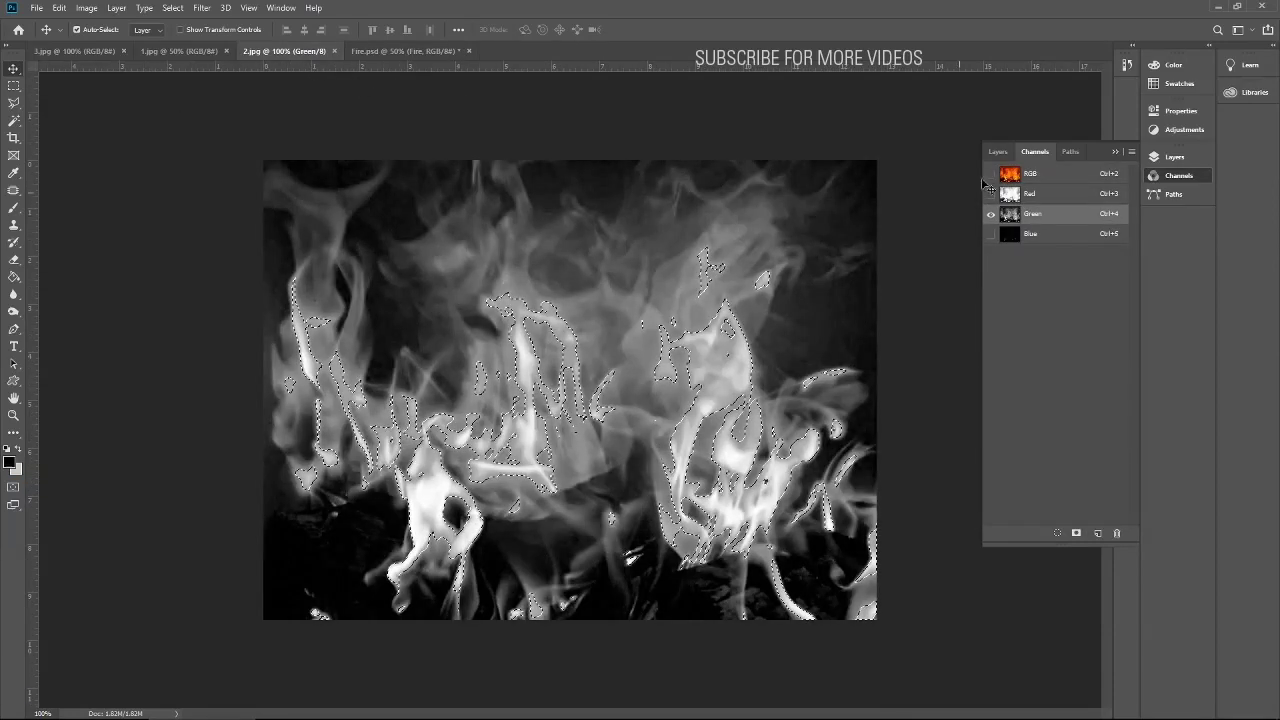
pyautogui.click(1015, 177)
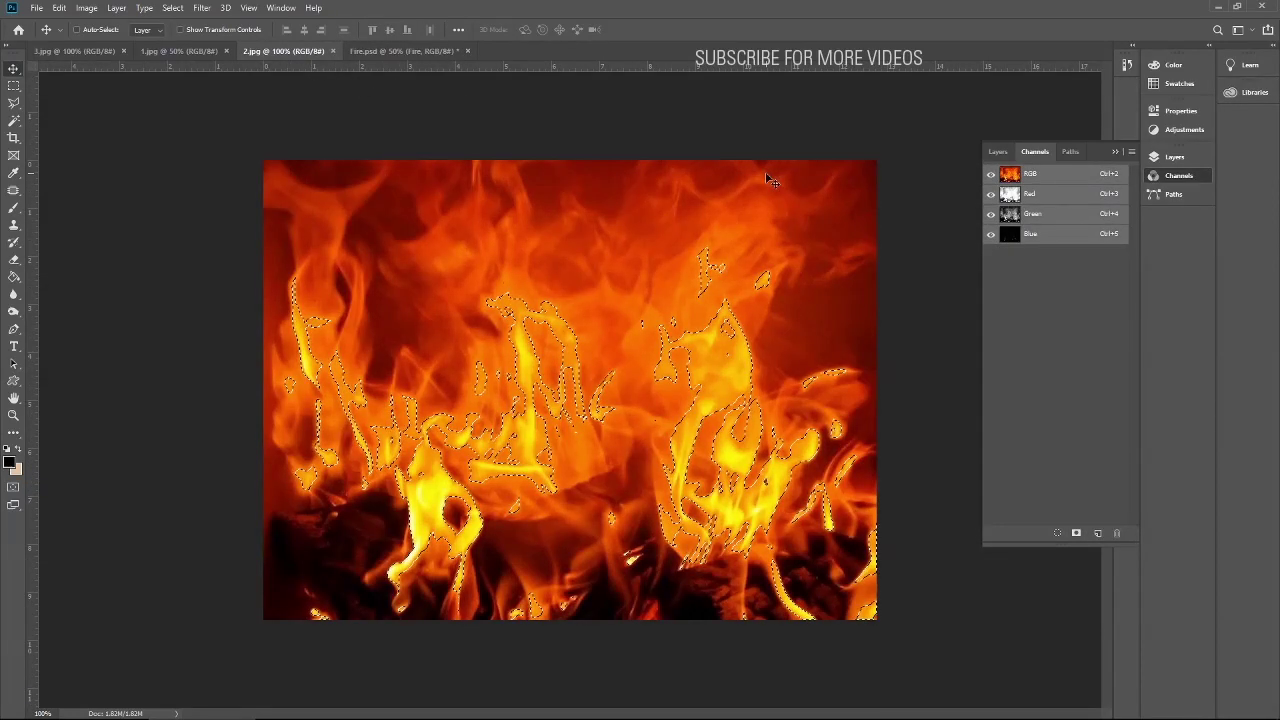
# - Paste the colour flames into Fire.psd over the text and duplicate them across the remaining letters
pyautogui.click(418, 51)
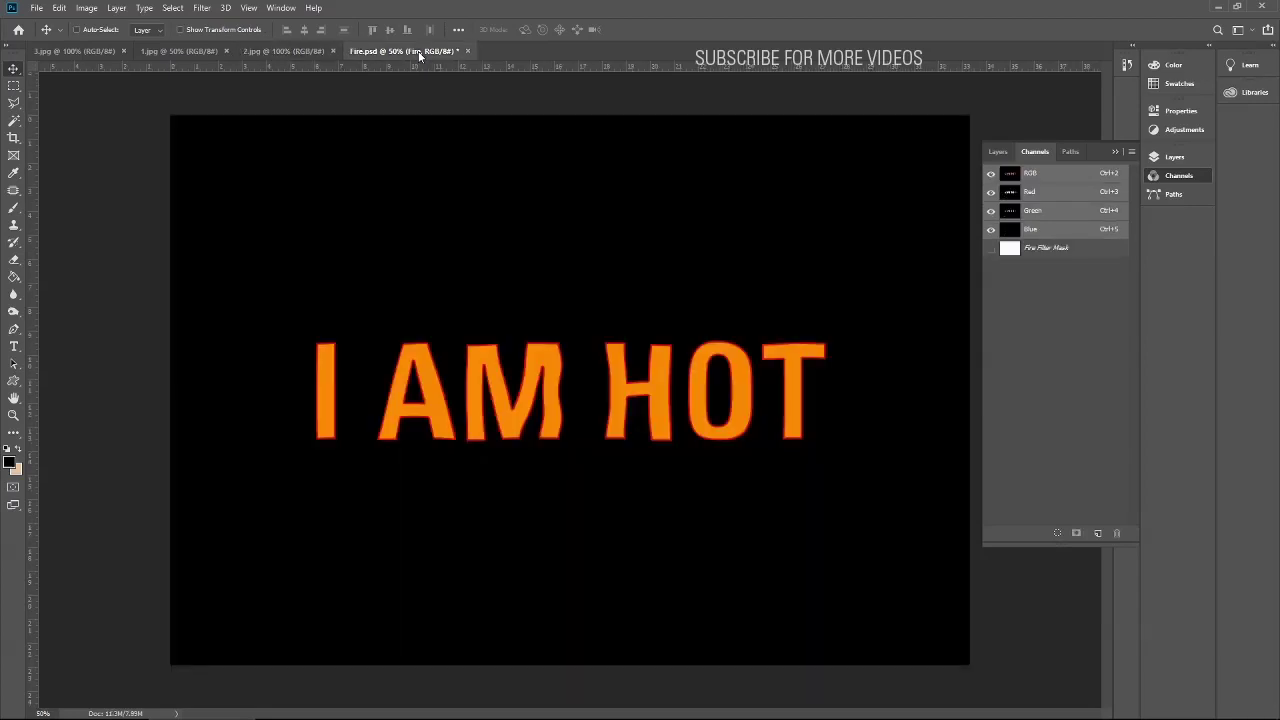
pyautogui.hotkey('ctrl', 'v')
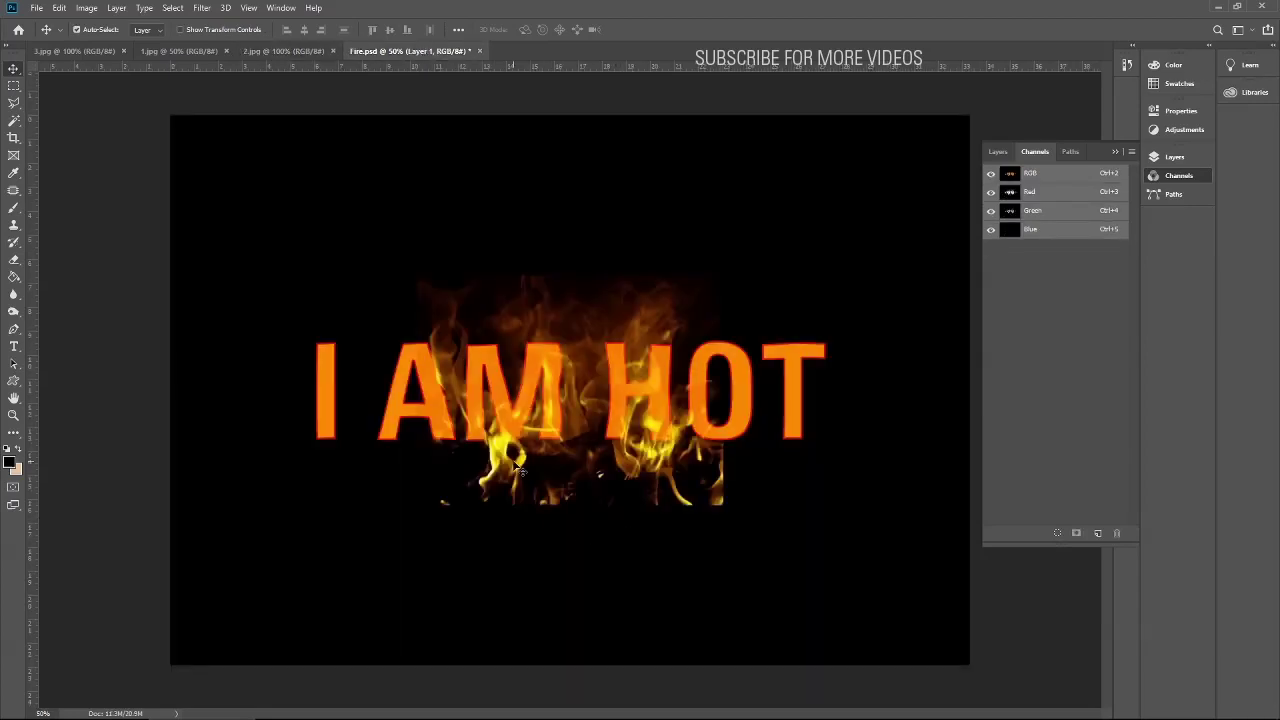
pyautogui.moveTo(515, 468); pyautogui.dragTo(347, 420)
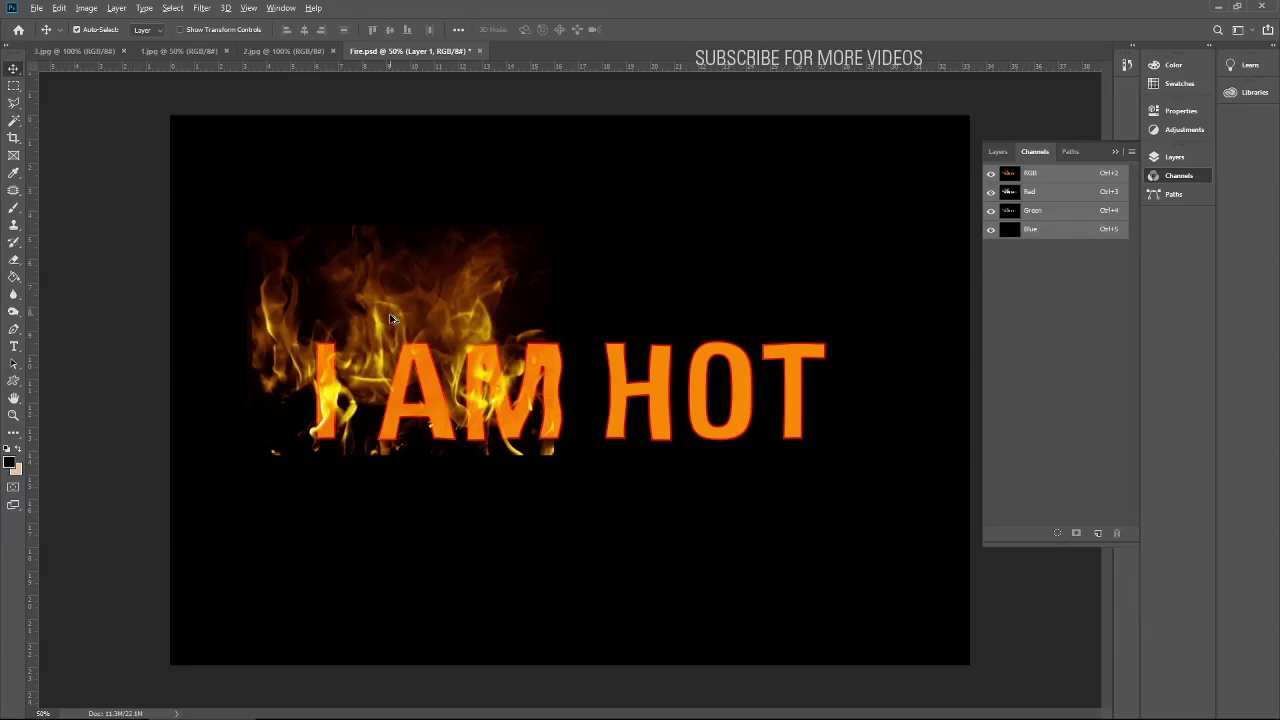
pyautogui.moveTo(391, 318); pyautogui.dragTo(751, 314)
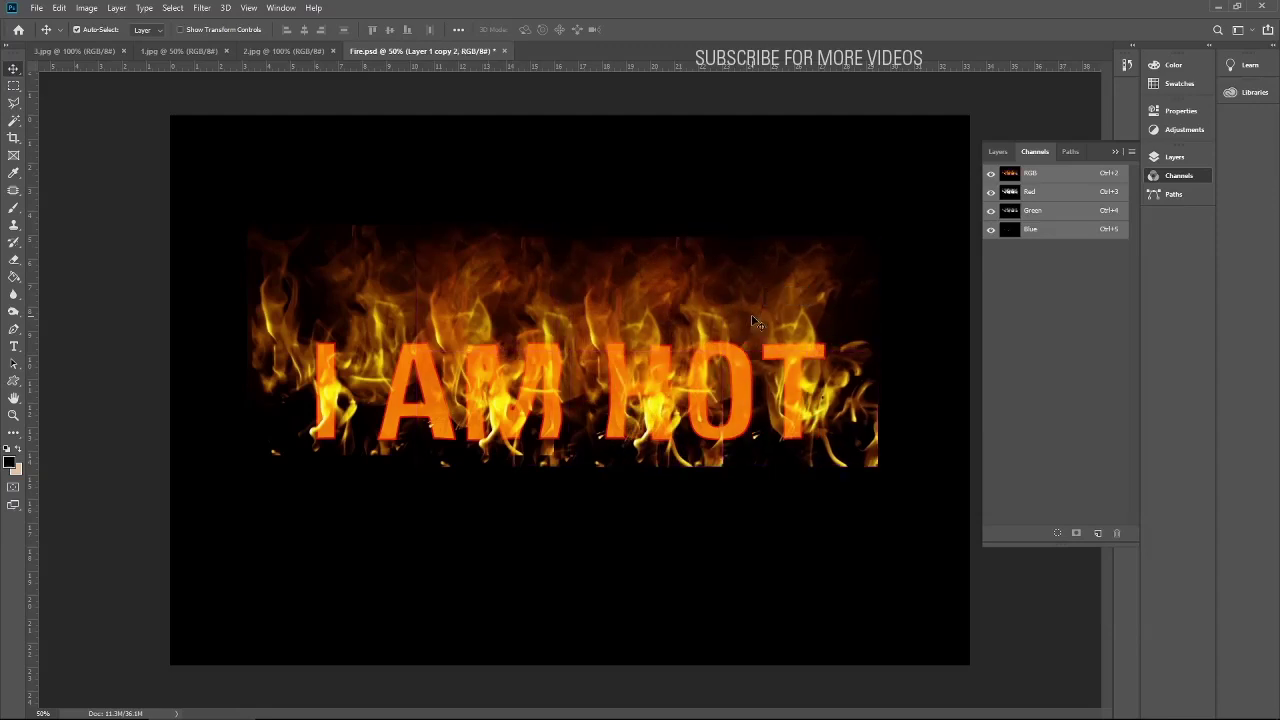
# - Merge the three flame layers into one and hide it
pyautogui.click(995, 153)
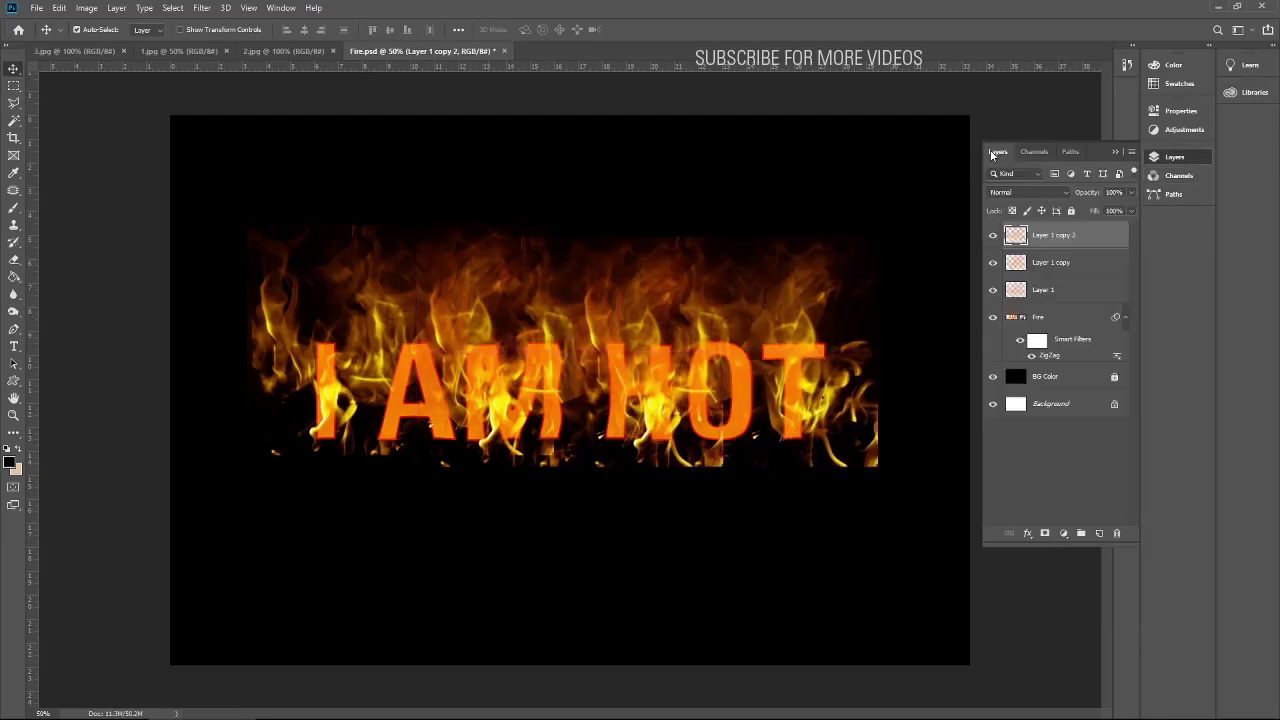
pyautogui.keyDown('shift'); pyautogui.click(1023, 292); pyautogui.keyUp('shift')
pyautogui.hotkey('ctrl', 'e')
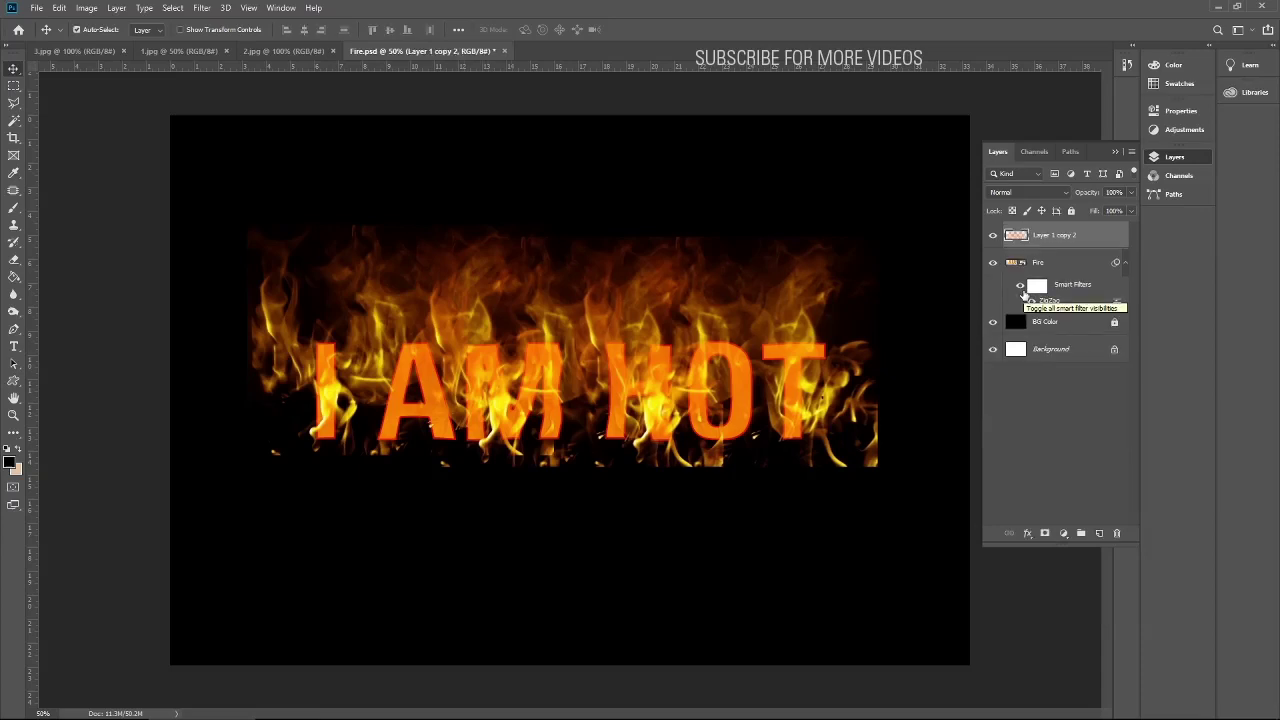
pyautogui.click(994, 238)
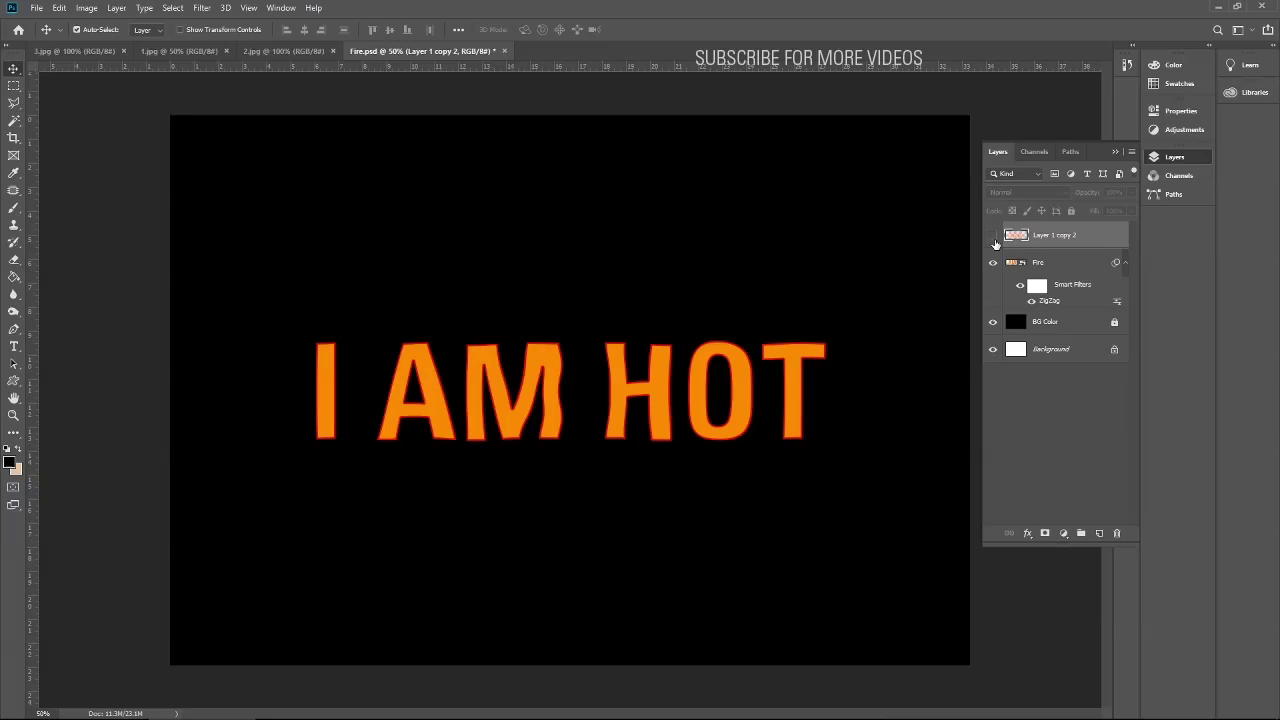
# - Rasterize the Fire text layer by starting to use the Smudge Tool on it
pyautogui.click(1018, 264)
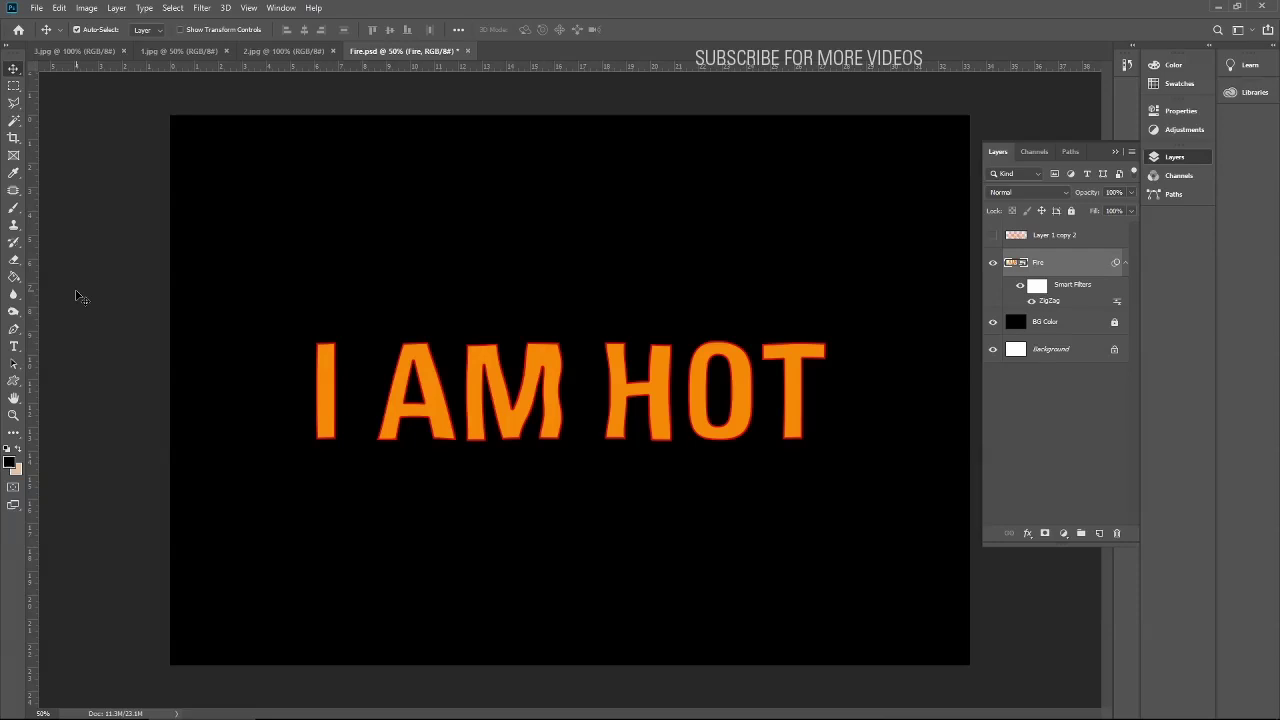
pyautogui.click(13, 294)
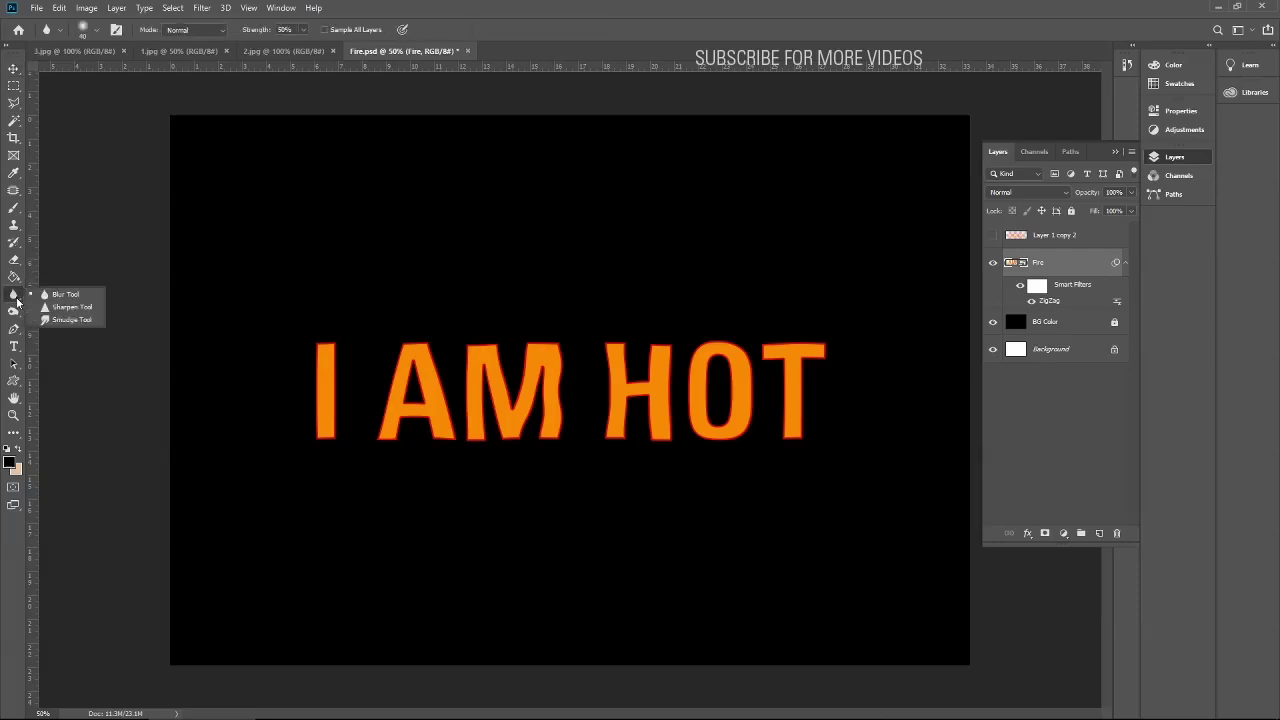
pyautogui.click(67, 320)
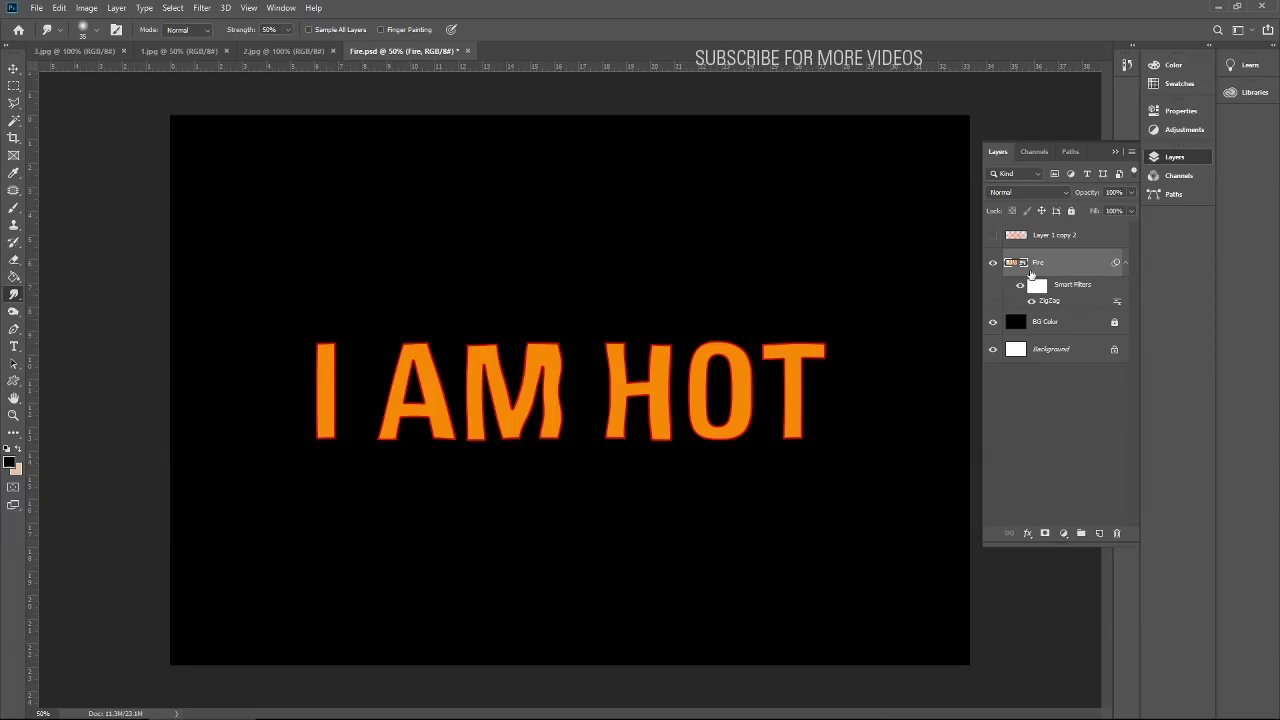
pyautogui.click(481, 382)
pyautogui.click(614, 283)
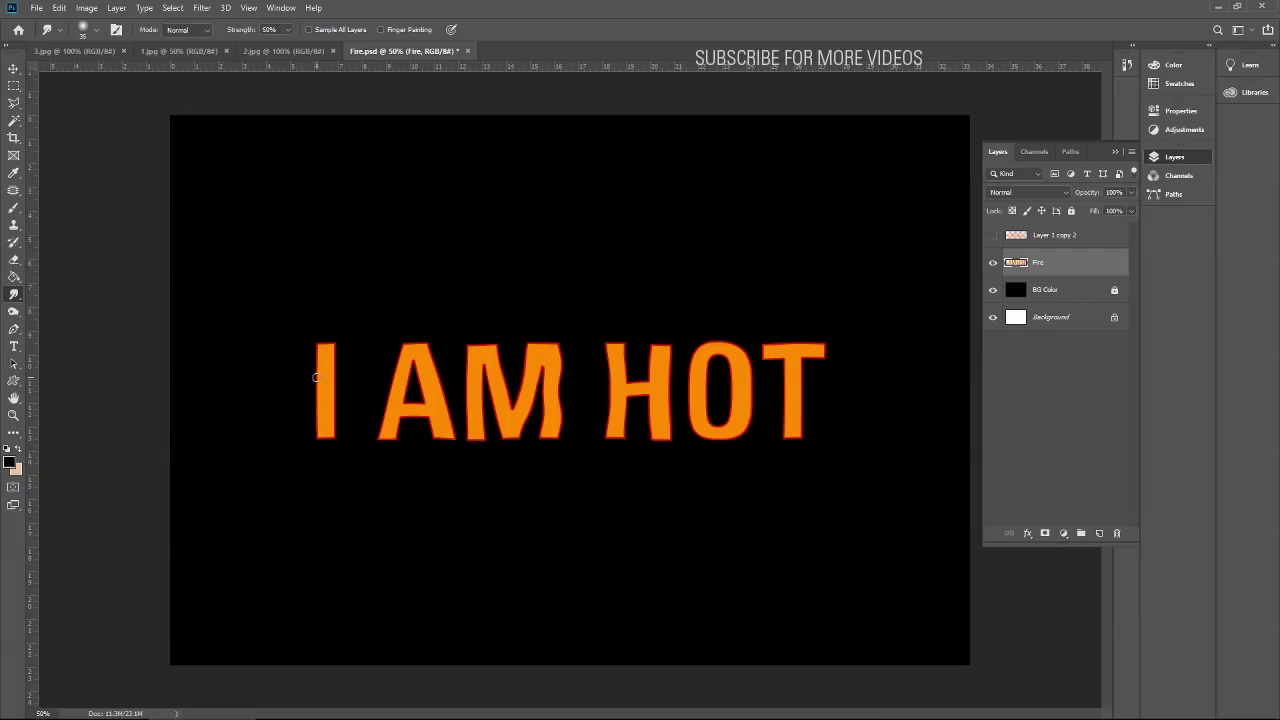
# - Zoom in and smudge the tops of the I, A, M, H and O upward into flame peaks
pyautogui.hotkey('ctrl', '+')
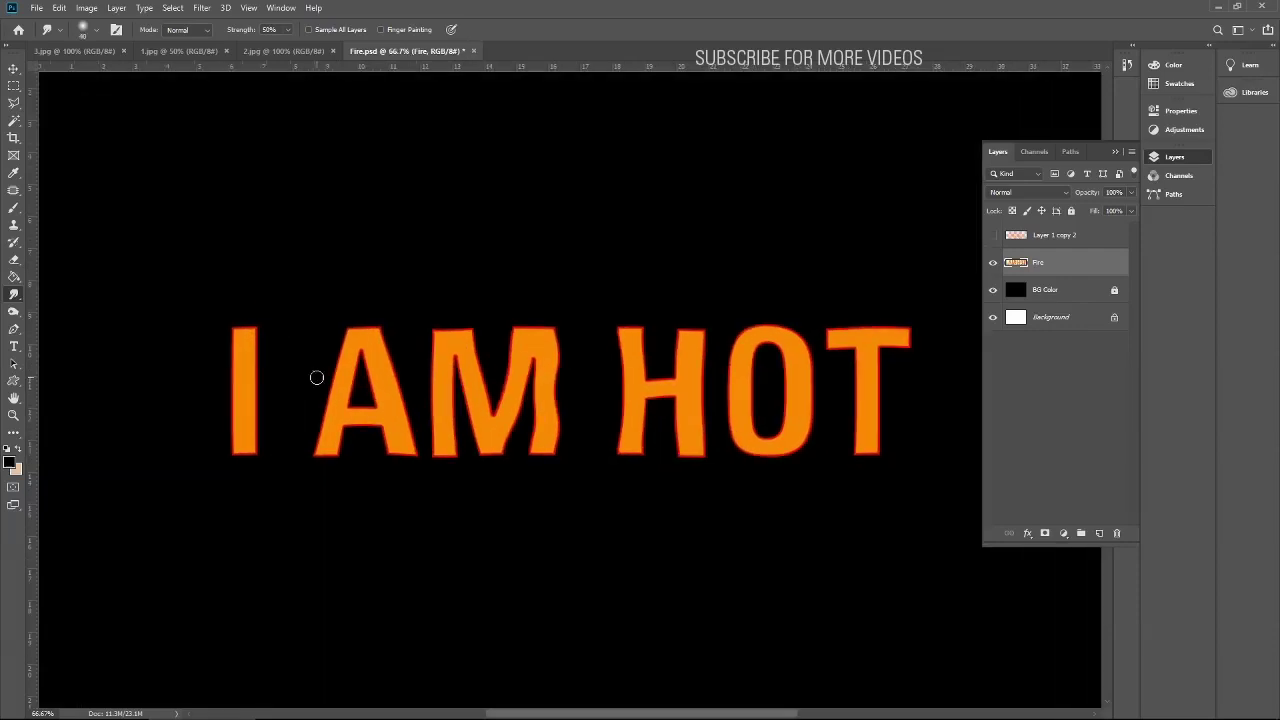
pyautogui.moveTo(241, 323); pyautogui.dragTo(249, 309)
pyautogui.moveTo(352, 328); pyautogui.dragTo(377, 309)
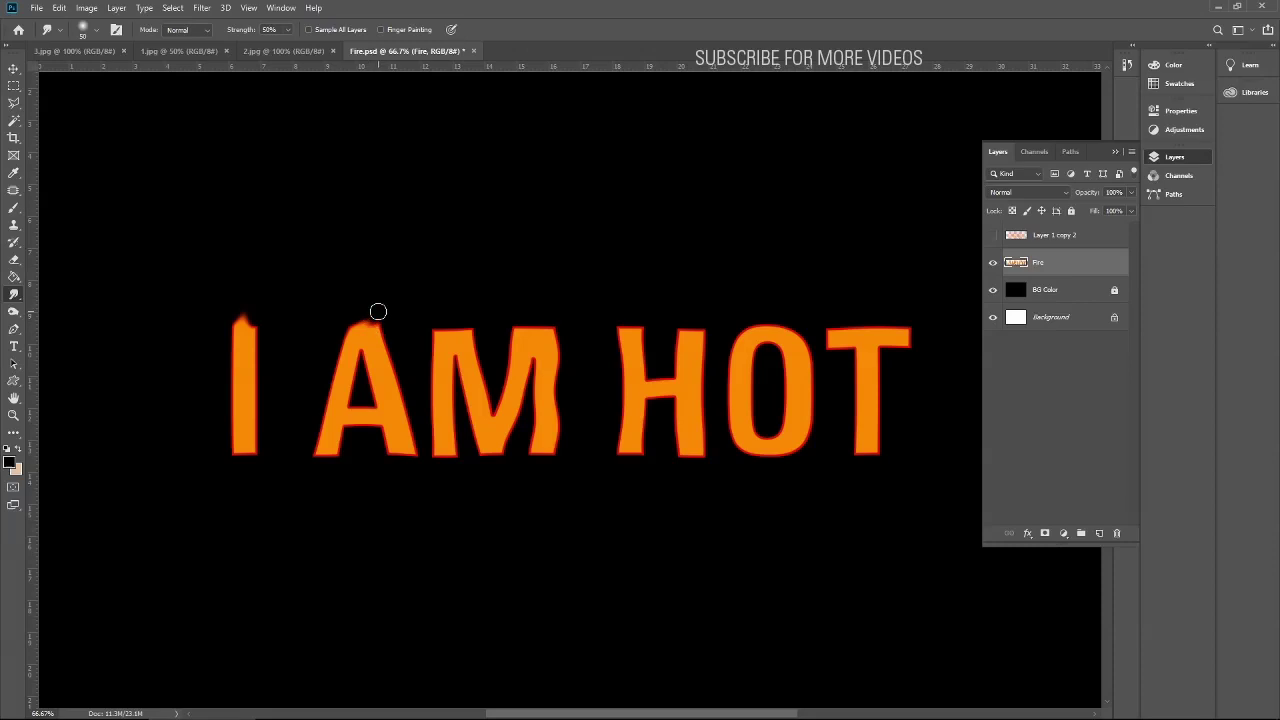
pyautogui.moveTo(463, 323); pyautogui.dragTo(443, 317)
pyautogui.moveTo(528, 334); pyautogui.dragTo(545, 317)
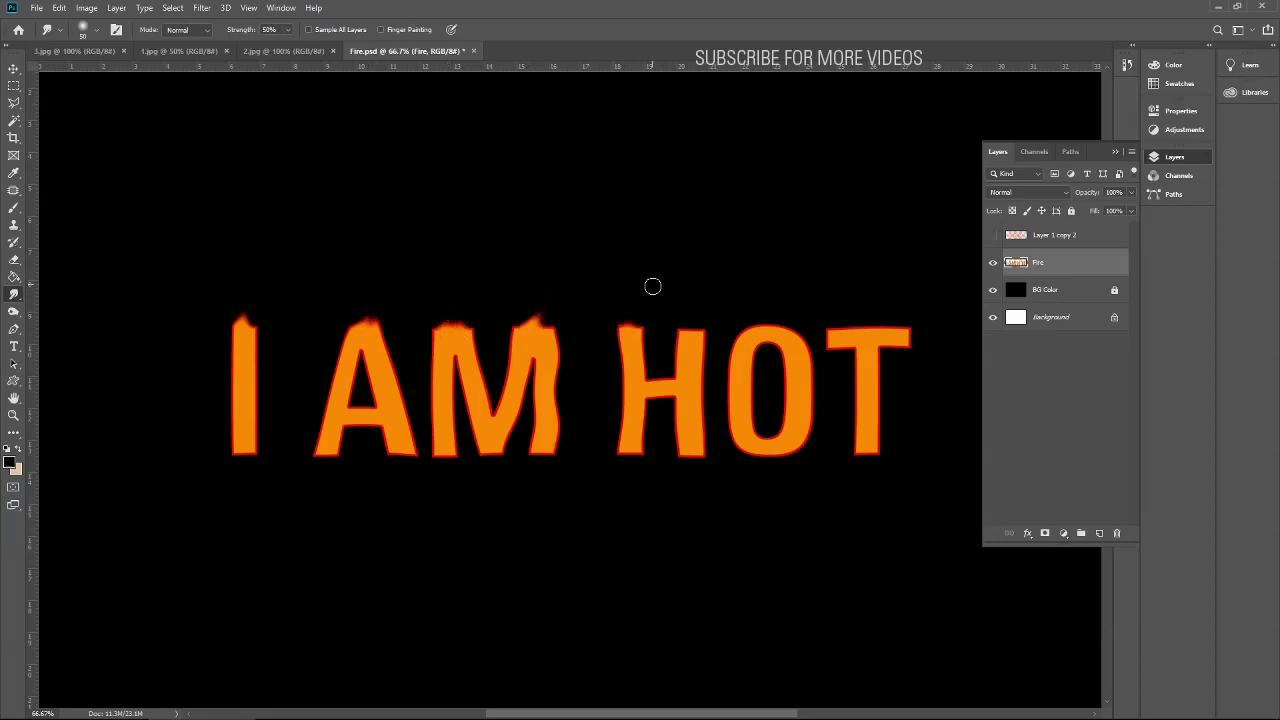
pyautogui.moveTo(645, 337)
pyautogui.mouseDown()
pyautogui.moveTo(653, 301)
pyautogui.moveTo(678, 353)
pyautogui.moveTo(711, 296)
pyautogui.moveTo(703, 317)
pyautogui.moveTo(720, 183)
pyautogui.mouseUp()
pyautogui.moveTo(708, 306); pyautogui.dragTo(712, 233)
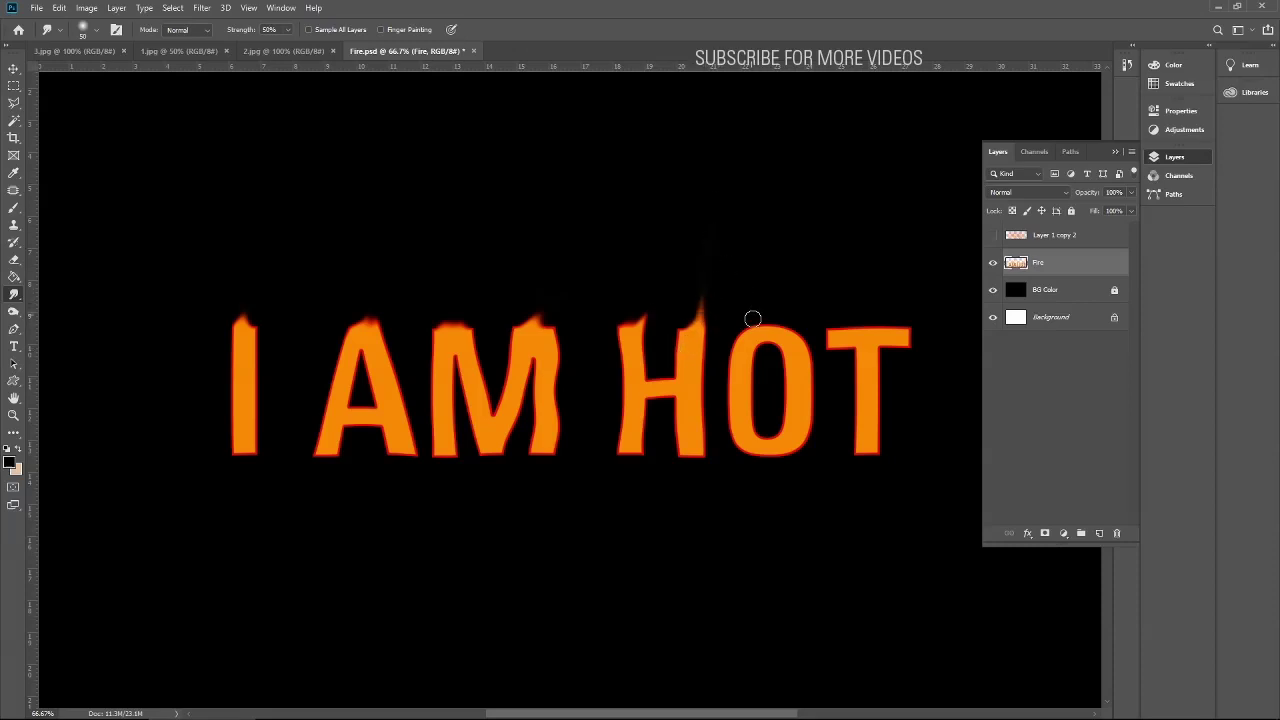
pyautogui.moveTo(752, 322); pyautogui.dragTo(791, 240)
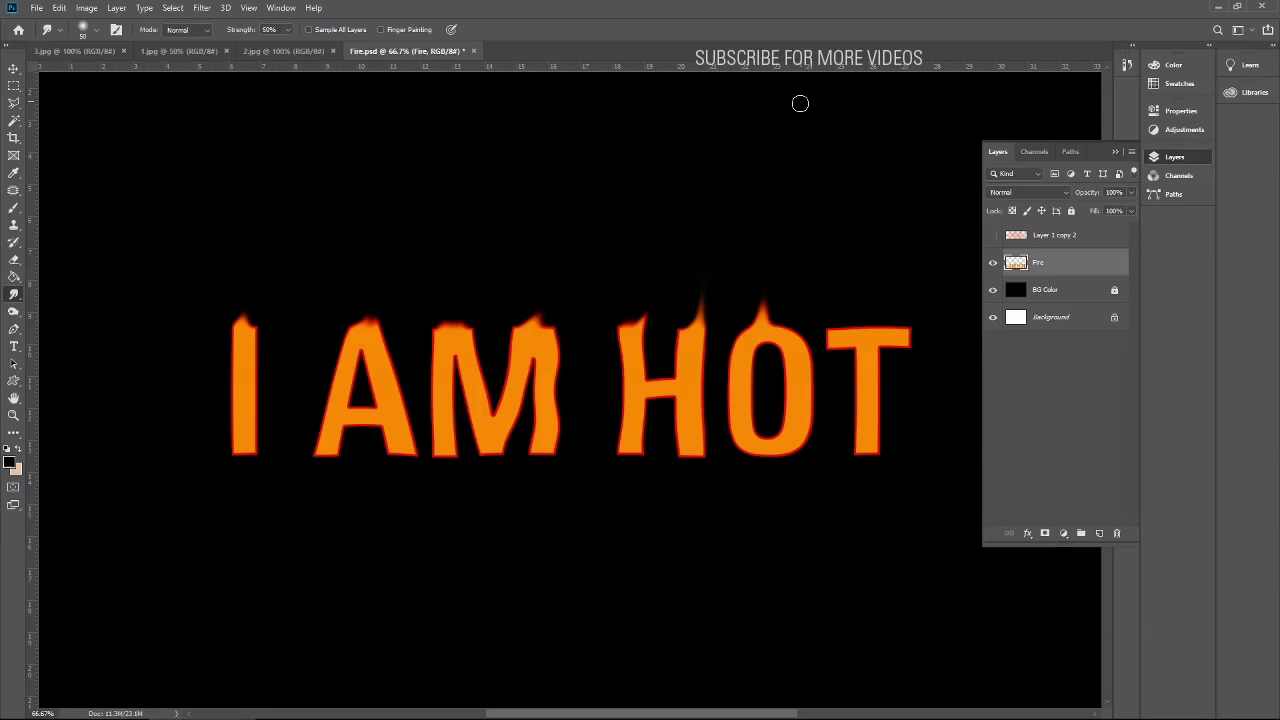
# - Lengthen the O and A flames and pull tall flame streaks up from the T
pyautogui.moveTo(377, 334); pyautogui.dragTo(379, 232)
pyautogui.moveTo(374, 312); pyautogui.dragTo(391, 217)
pyautogui.moveTo(854, 325); pyautogui.dragTo(869, 260)
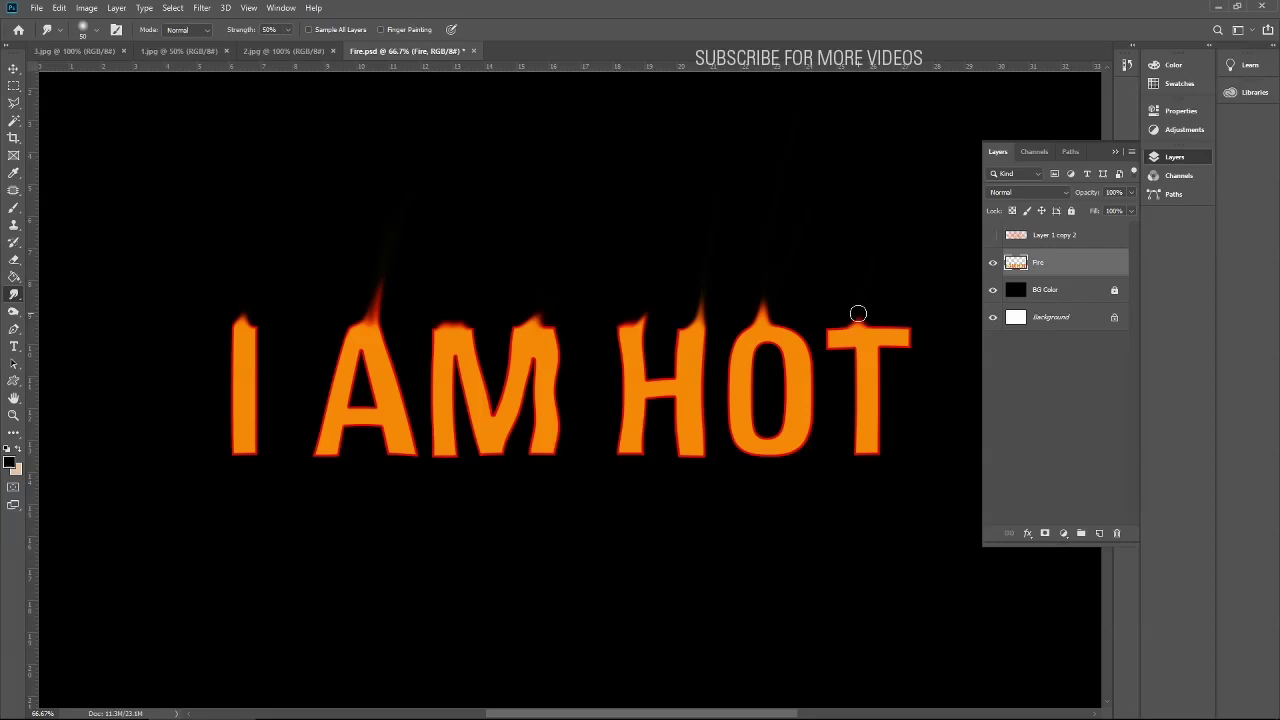
pyautogui.moveTo(857, 314)
pyautogui.mouseDown()
pyautogui.moveTo(885, 235)
pyautogui.moveTo(869, 220)
pyautogui.mouseUp()
pyautogui.moveTo(863, 306); pyautogui.dragTo(860, 226)
pyautogui.moveTo(860, 294); pyautogui.dragTo(869, 220)
pyautogui.moveTo(893, 314)
pyautogui.mouseDown()
pyautogui.moveTo(926, 240)
pyautogui.moveTo(911, 274)
pyautogui.moveTo(923, 263)
pyautogui.mouseUp()
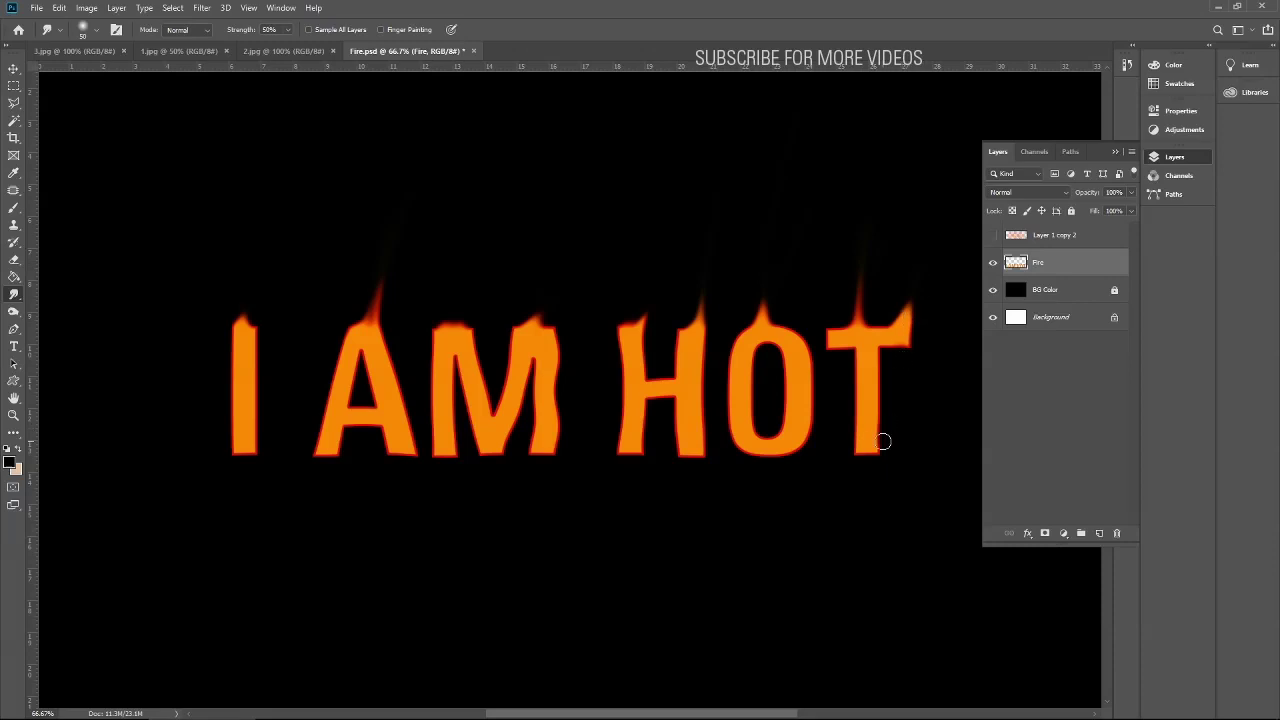
# - Roughen the bottoms and sides of the O, H, M, A and I into jagged flickers
pyautogui.moveTo(798, 441)
pyautogui.mouseDown()
pyautogui.moveTo(764, 502)
pyautogui.moveTo(753, 401)
pyautogui.mouseUp()
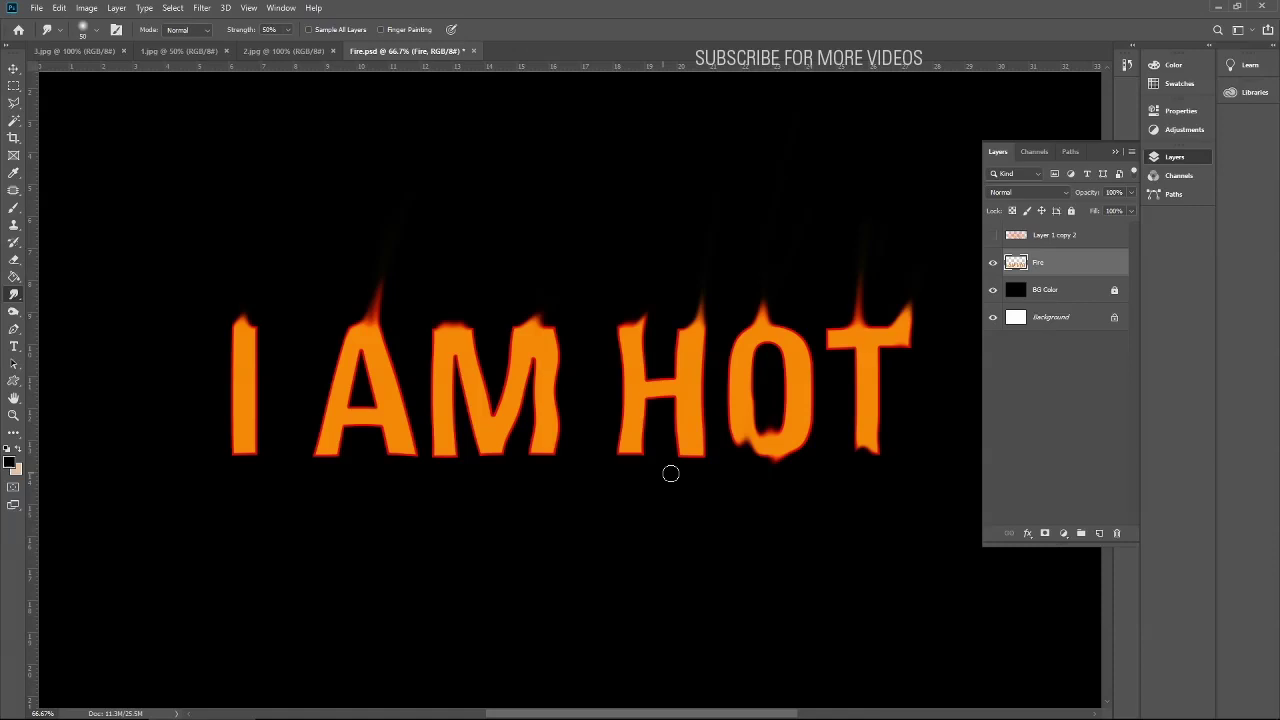
pyautogui.moveTo(669, 471); pyautogui.dragTo(695, 421)
pyautogui.moveTo(643, 480); pyautogui.dragTo(622, 446)
pyautogui.moveTo(544, 462)
pyautogui.mouseDown()
pyautogui.moveTo(550, 393)
pyautogui.moveTo(556, 429)
pyautogui.moveTo(560, 352)
pyautogui.moveTo(606, 327)
pyautogui.moveTo(575, 380)
pyautogui.mouseUp()
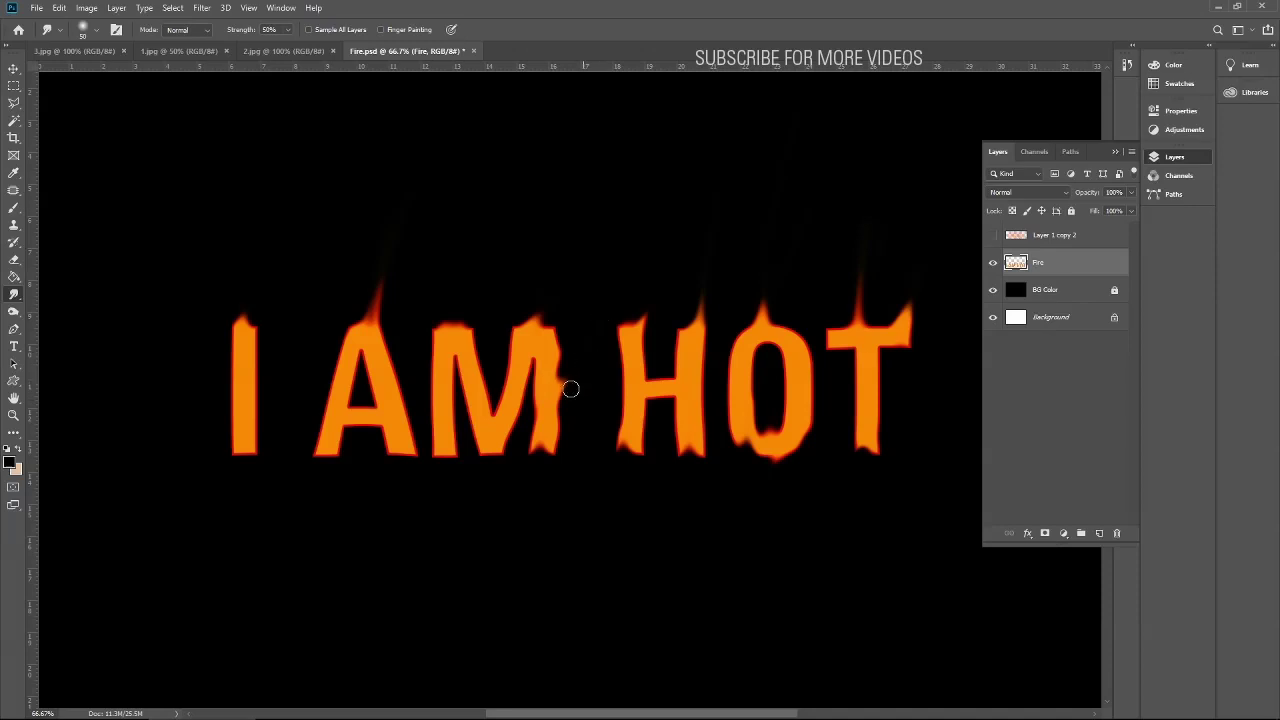
pyautogui.moveTo(477, 368); pyautogui.dragTo(500, 274)
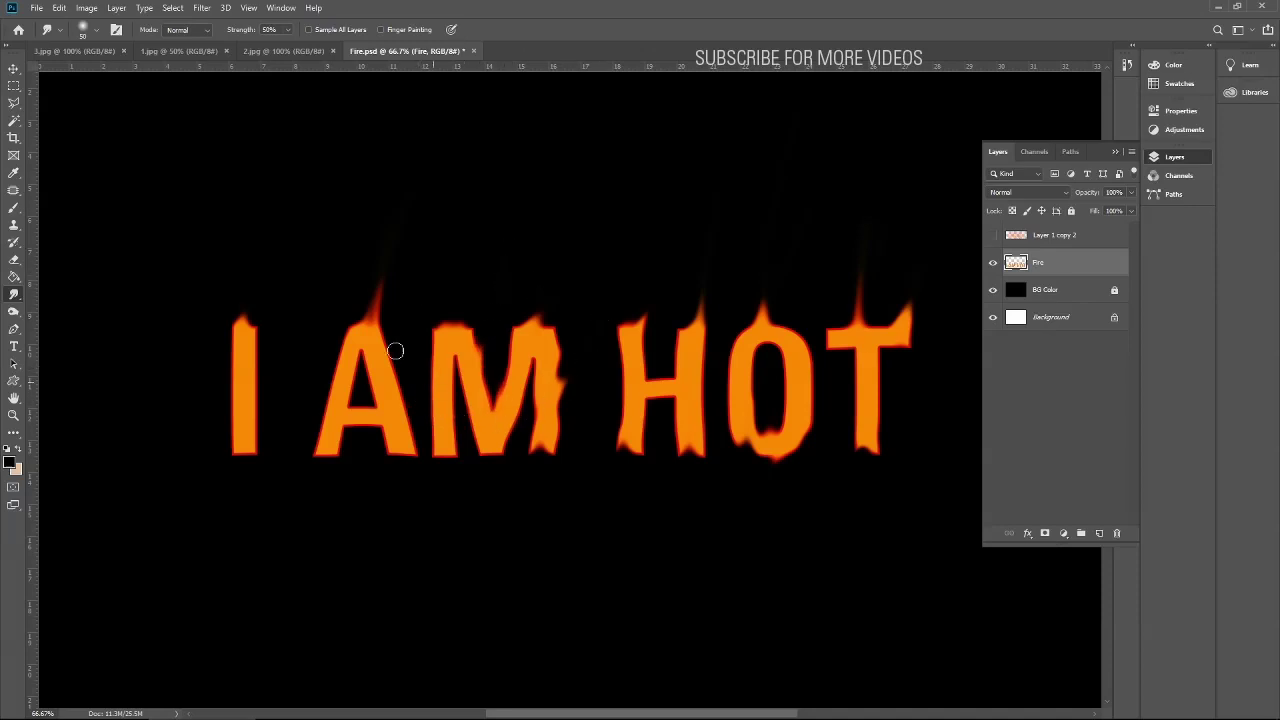
pyautogui.moveTo(395, 350)
pyautogui.mouseDown()
pyautogui.moveTo(468, 471)
pyautogui.moveTo(523, 414)
pyautogui.mouseUp()
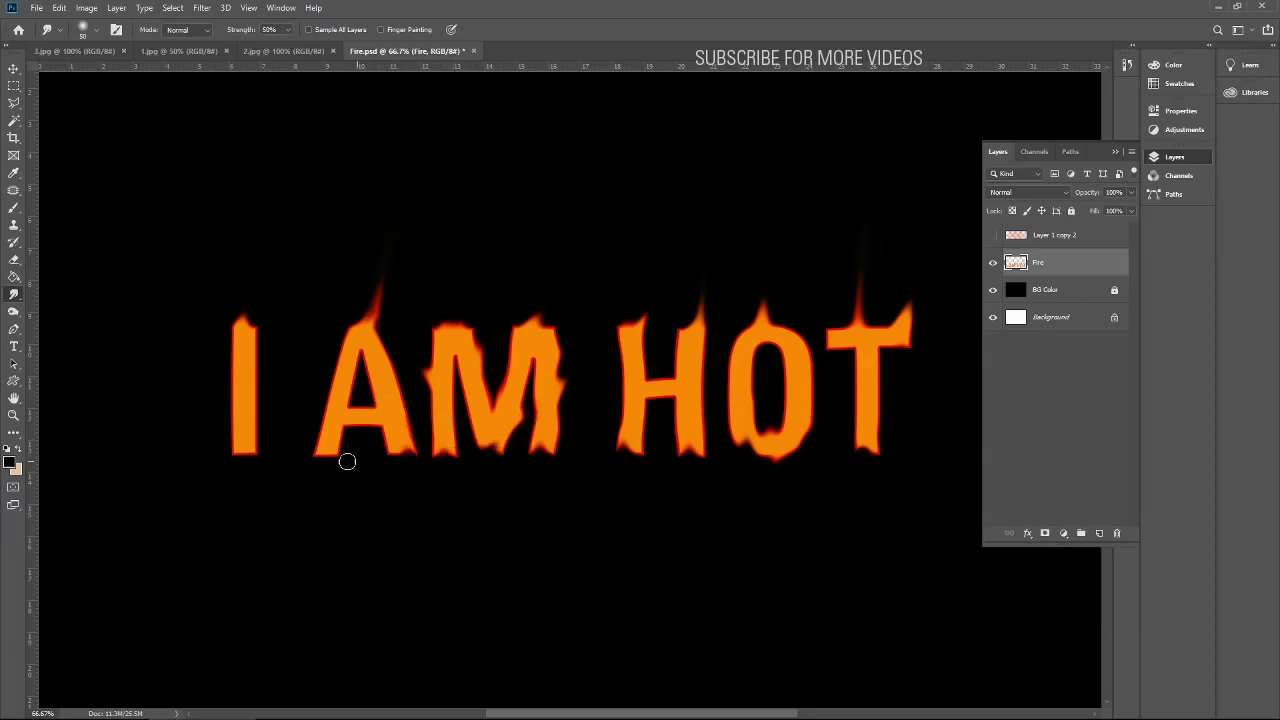
pyautogui.moveTo(347, 461)
pyautogui.mouseDown()
pyautogui.moveTo(320, 435)
pyautogui.moveTo(340, 436)
pyautogui.moveTo(377, 390)
pyautogui.moveTo(272, 426)
pyautogui.mouseUp()
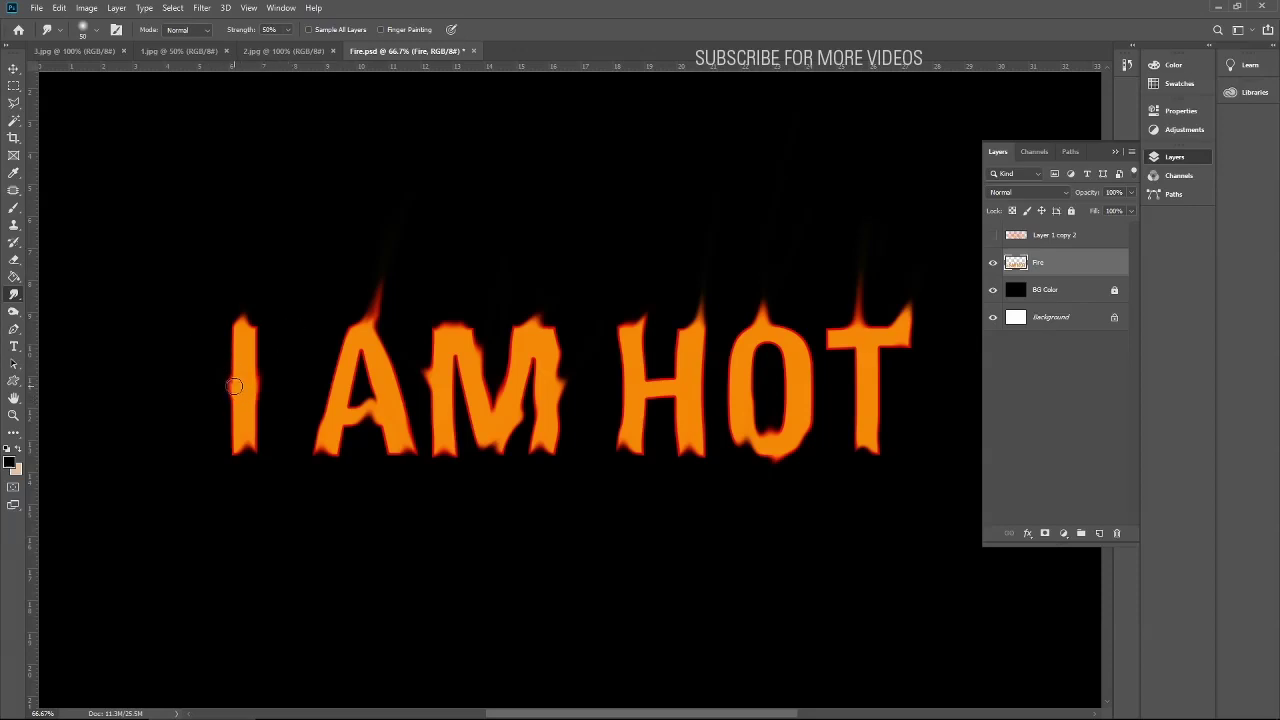
pyautogui.moveTo(329, 371); pyautogui.dragTo(336, 350)
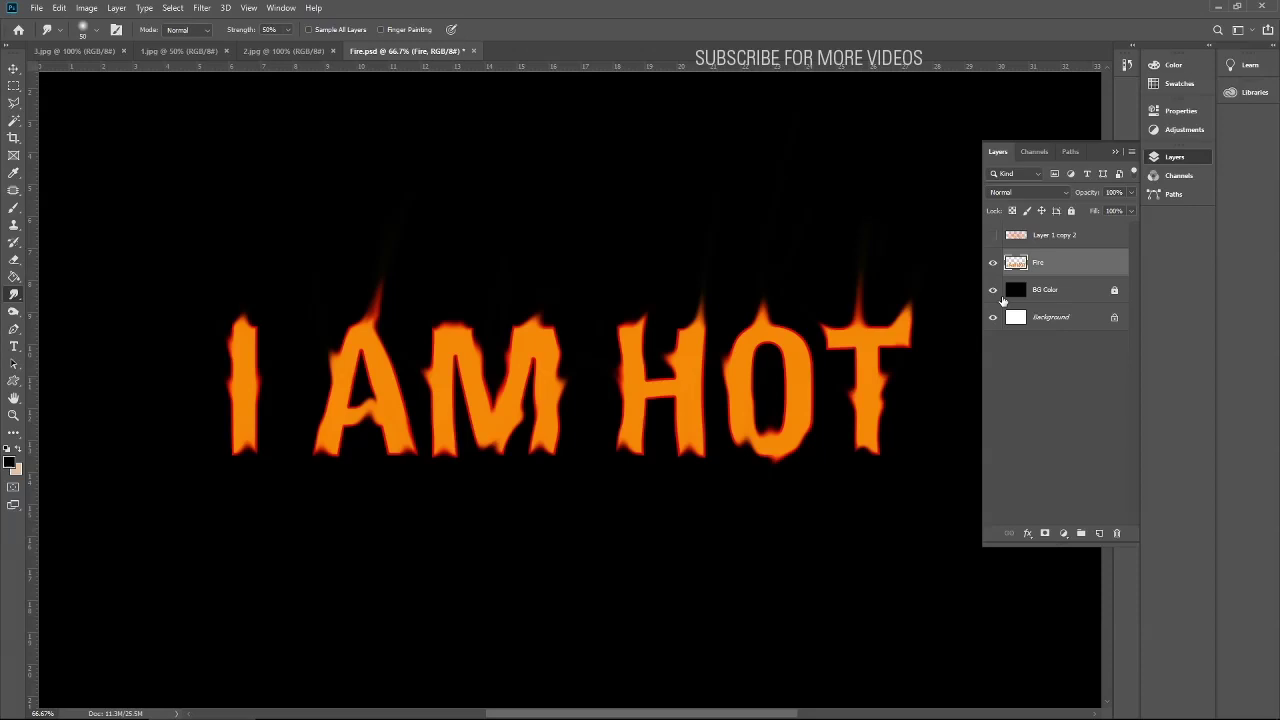
# - Mask the merged flame layer to the Fire letter shapes with a layer mask
pyautogui.click(993, 236)
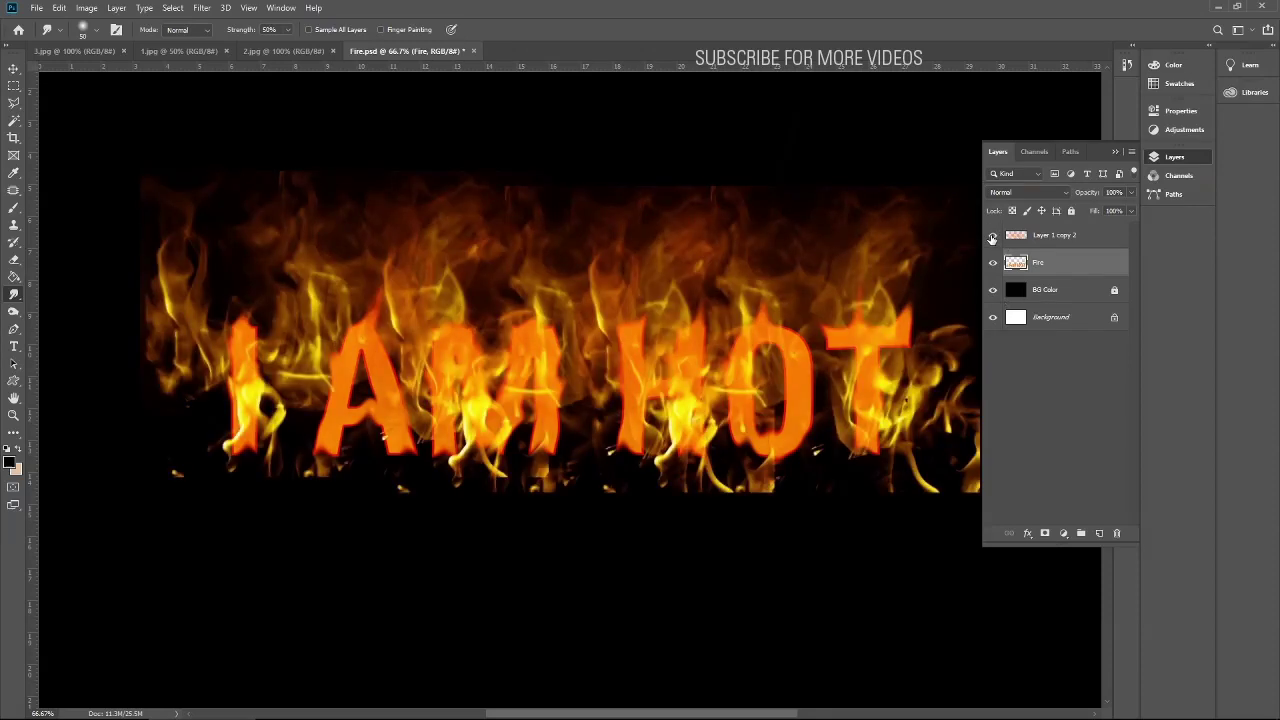
pyautogui.keyDown('ctrl'); pyautogui.click(1016, 264); pyautogui.keyUp('ctrl')
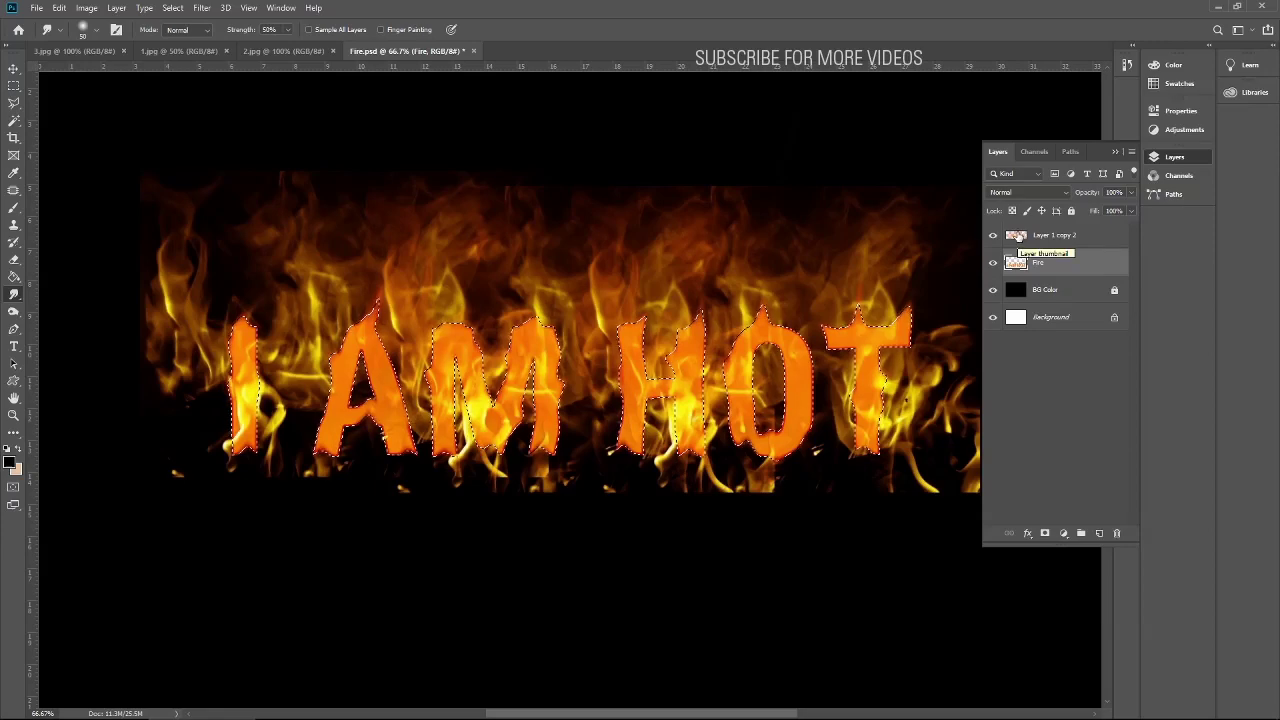
pyautogui.click(1016, 237)
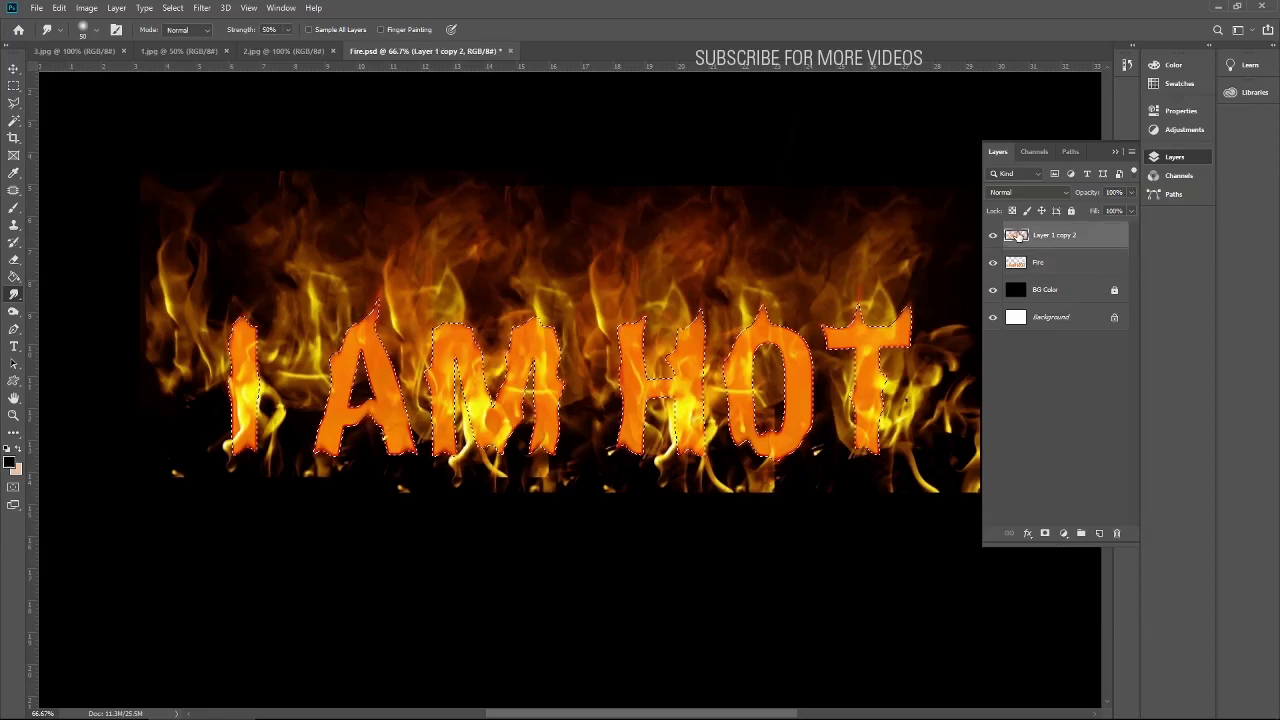
pyautogui.click(1045, 533)
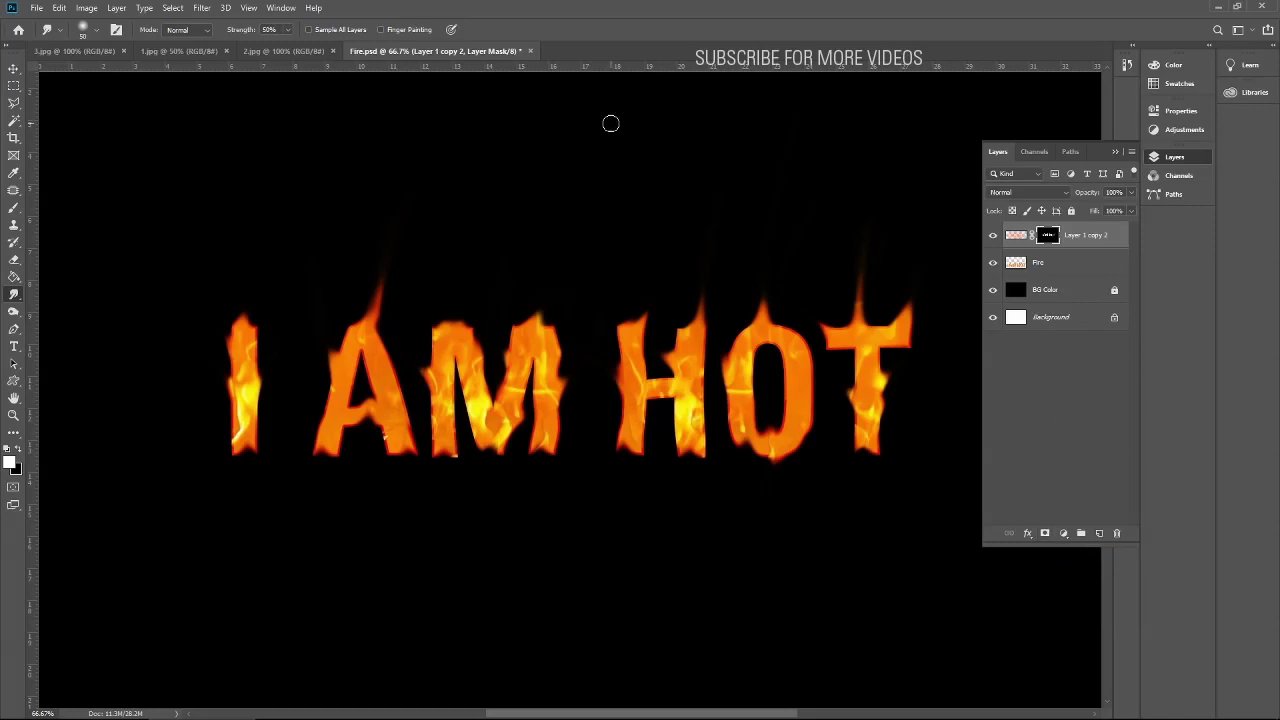
# - Switch to the Move tool and bring up the 1.jpg fire photo
pyautogui.click(13, 68)
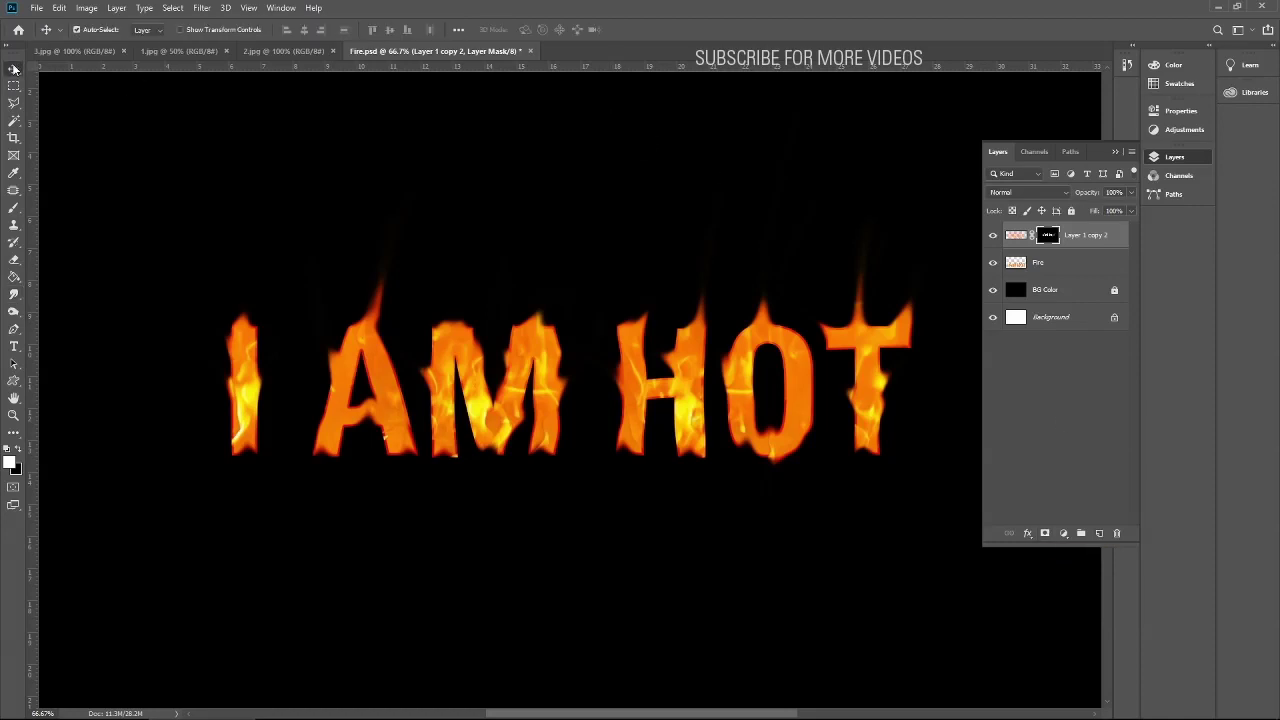
pyautogui.click(184, 53)
pyautogui.click(106, 51)
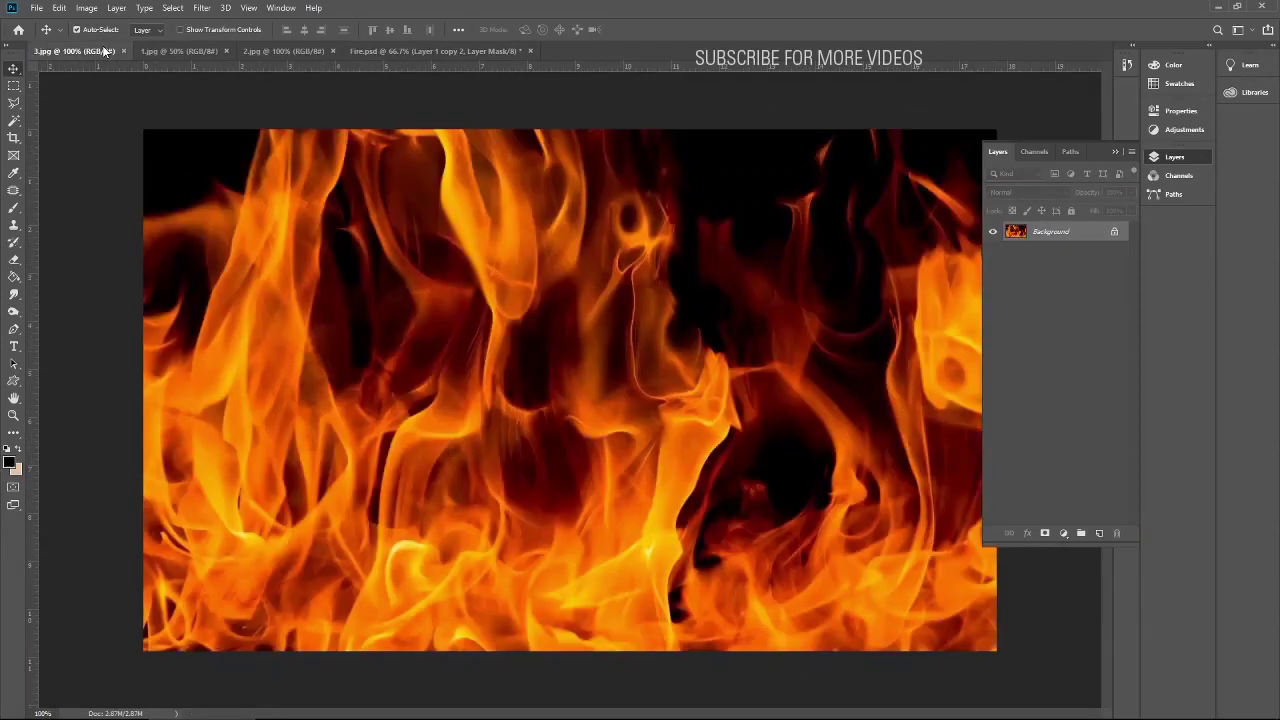
# - Load 1.jpg's Green channel as a selection and paste those flames into Fire.psd
pyautogui.click(166, 49)
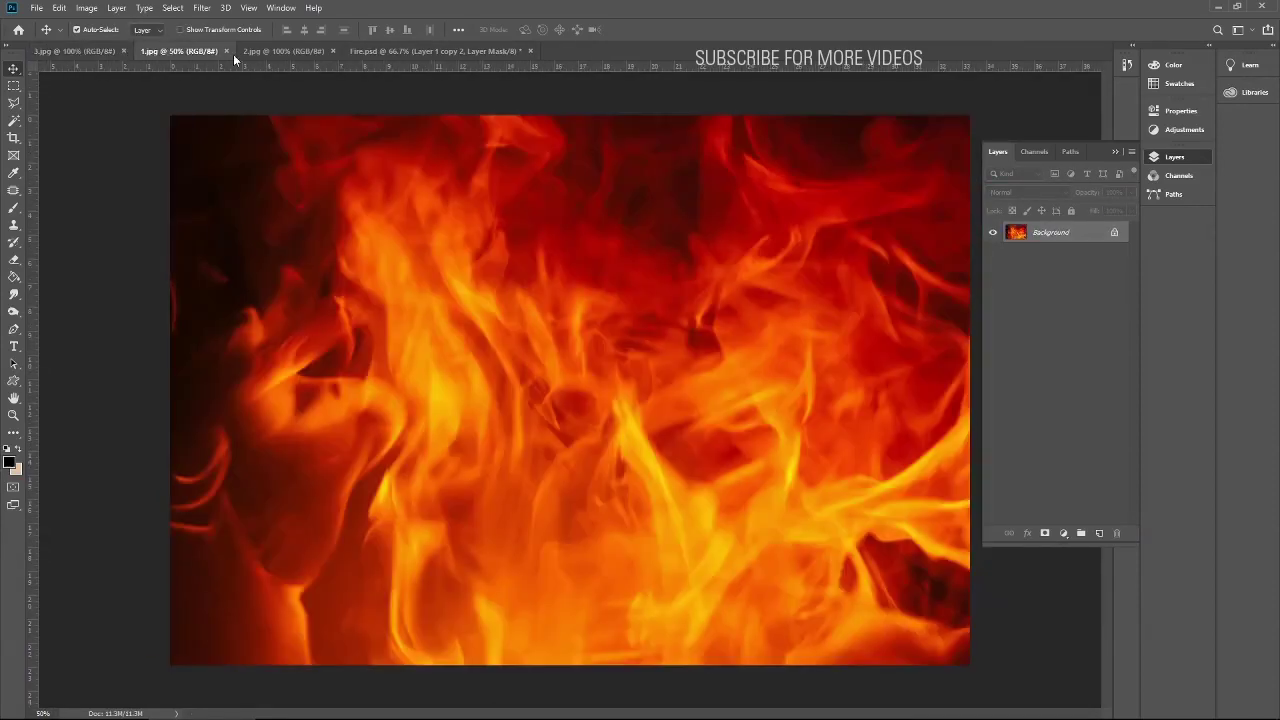
pyautogui.click(1040, 150)
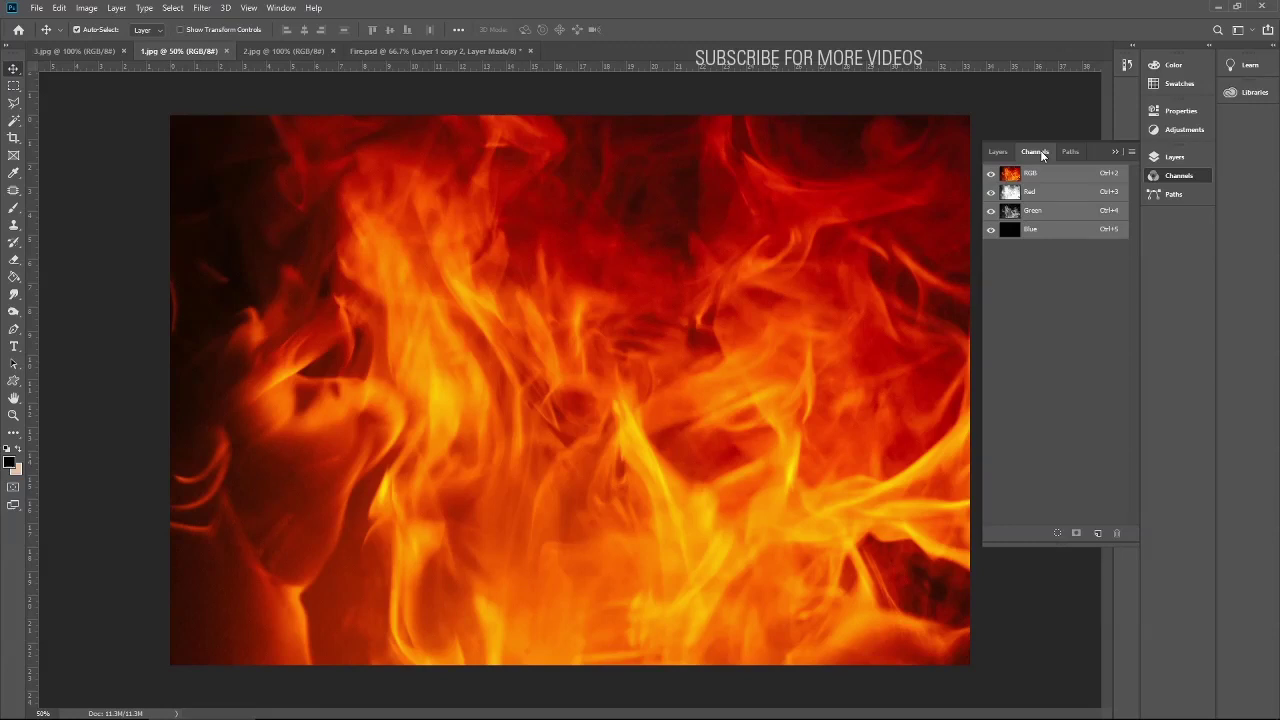
pyautogui.click(1012, 218)
pyautogui.keyDown('ctrl'); pyautogui.click(1011, 212); pyautogui.keyUp('ctrl')
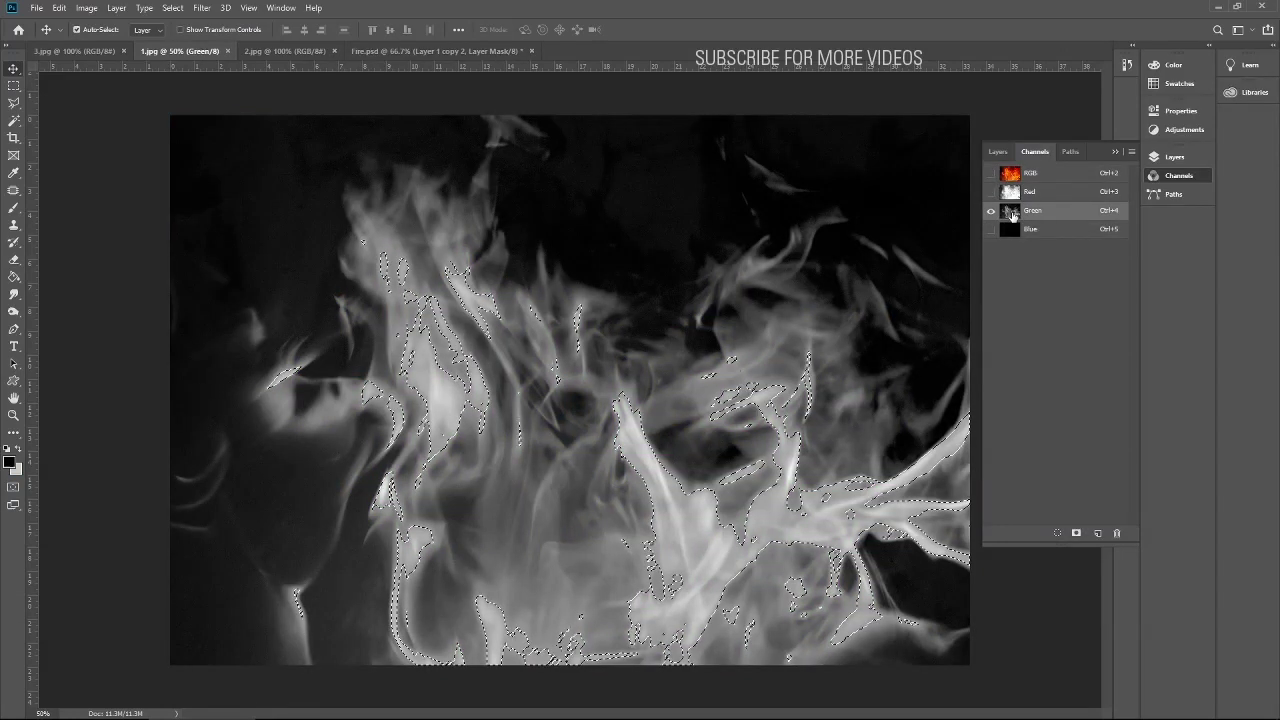
pyautogui.click(1011, 174)
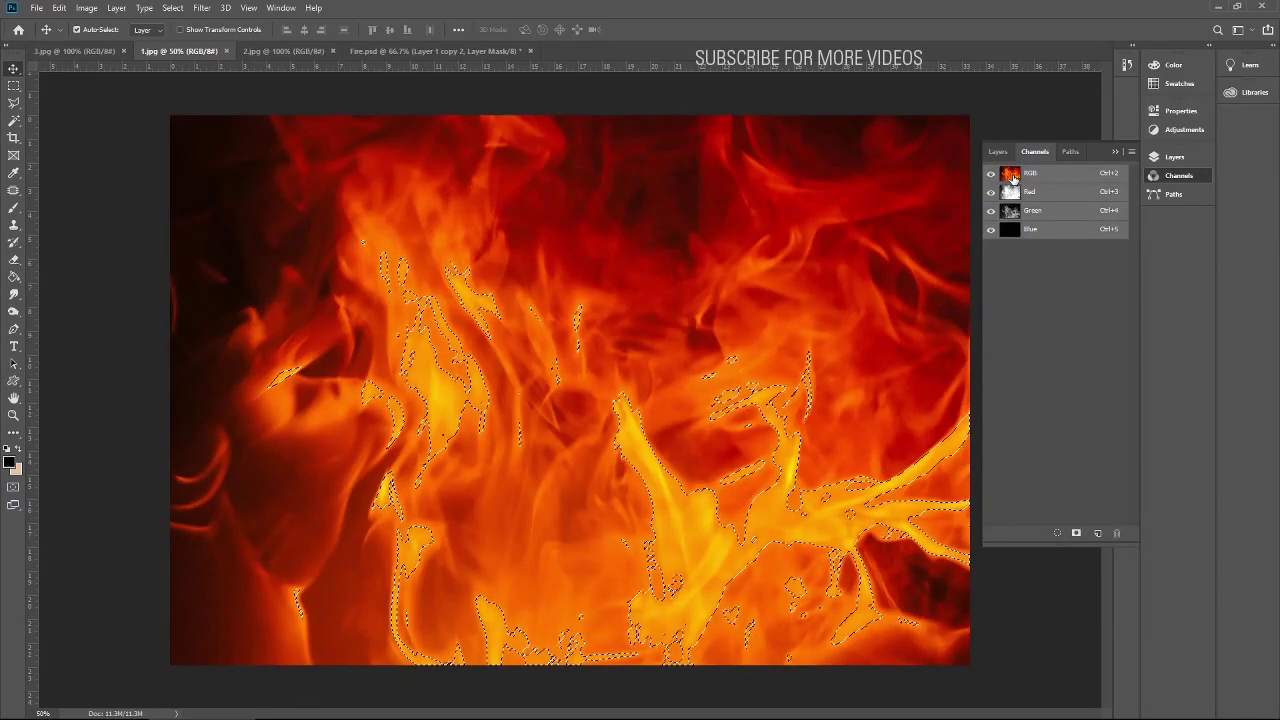
pyautogui.click(448, 52)
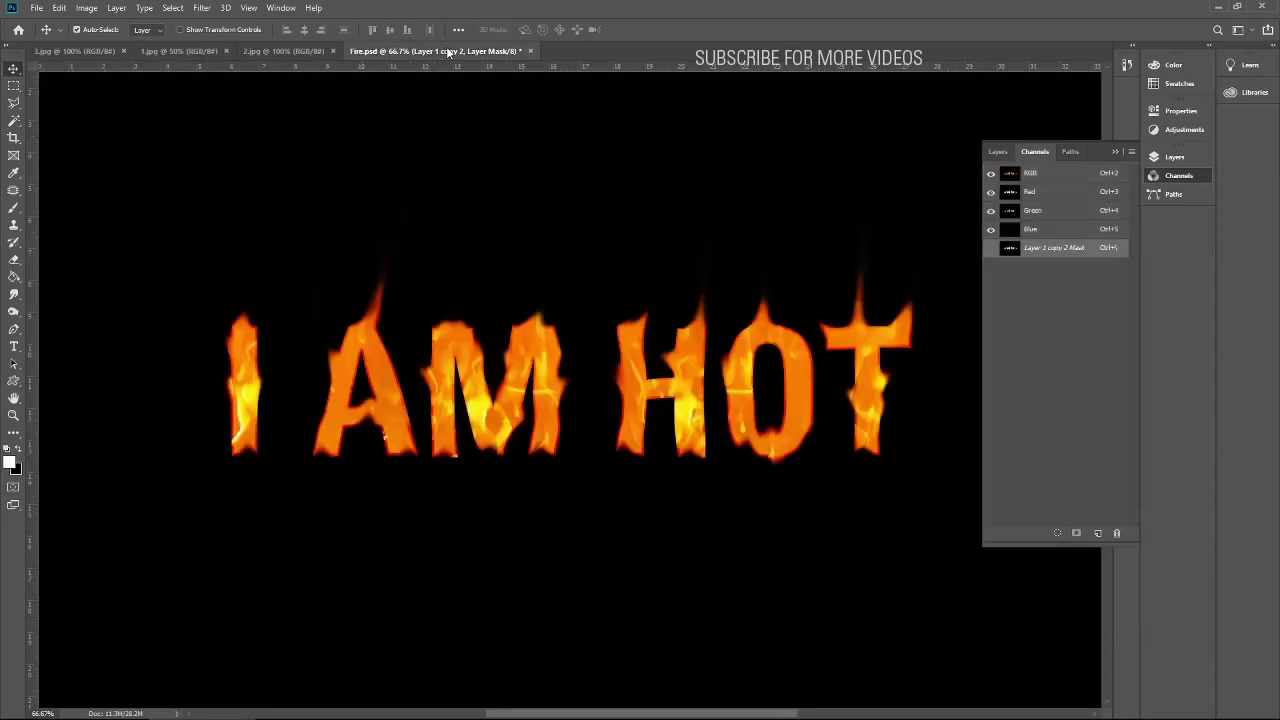
pyautogui.hotkey('ctrl', 'v')
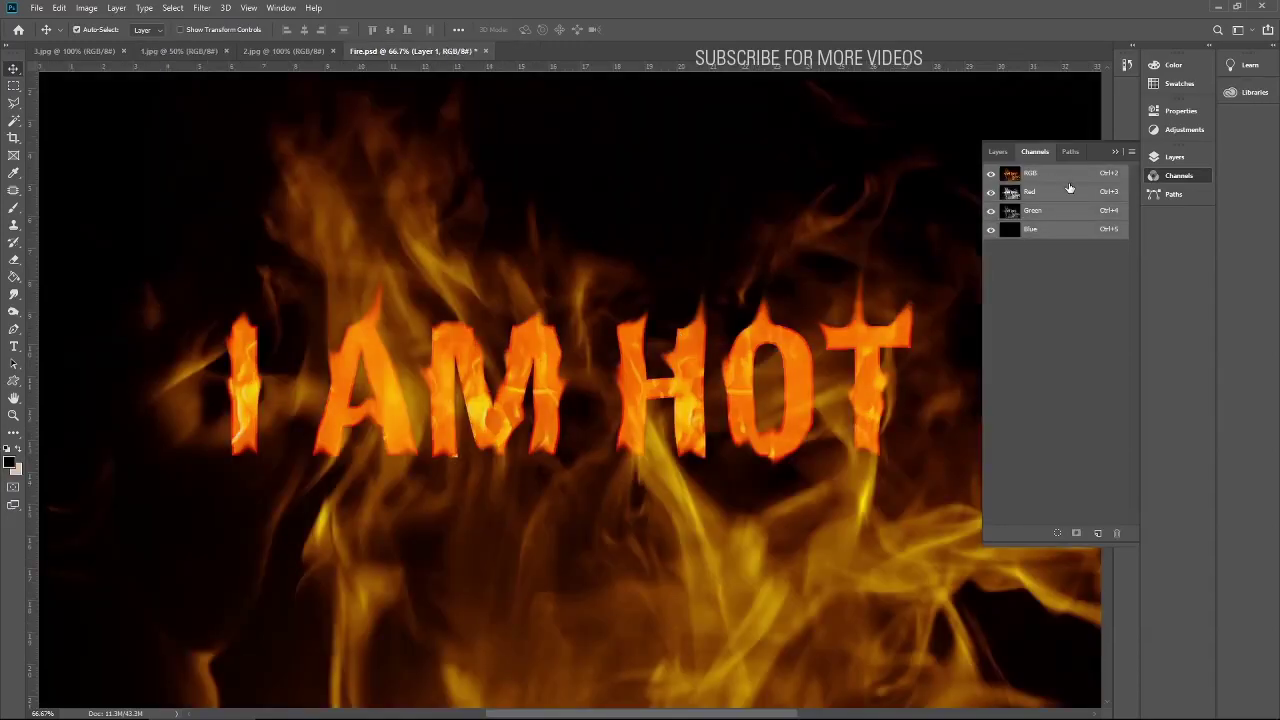
# - Drag Layer 1 below the Fire layer, then reposition it and scale it up to fill the canvas
pyautogui.click(997, 151)
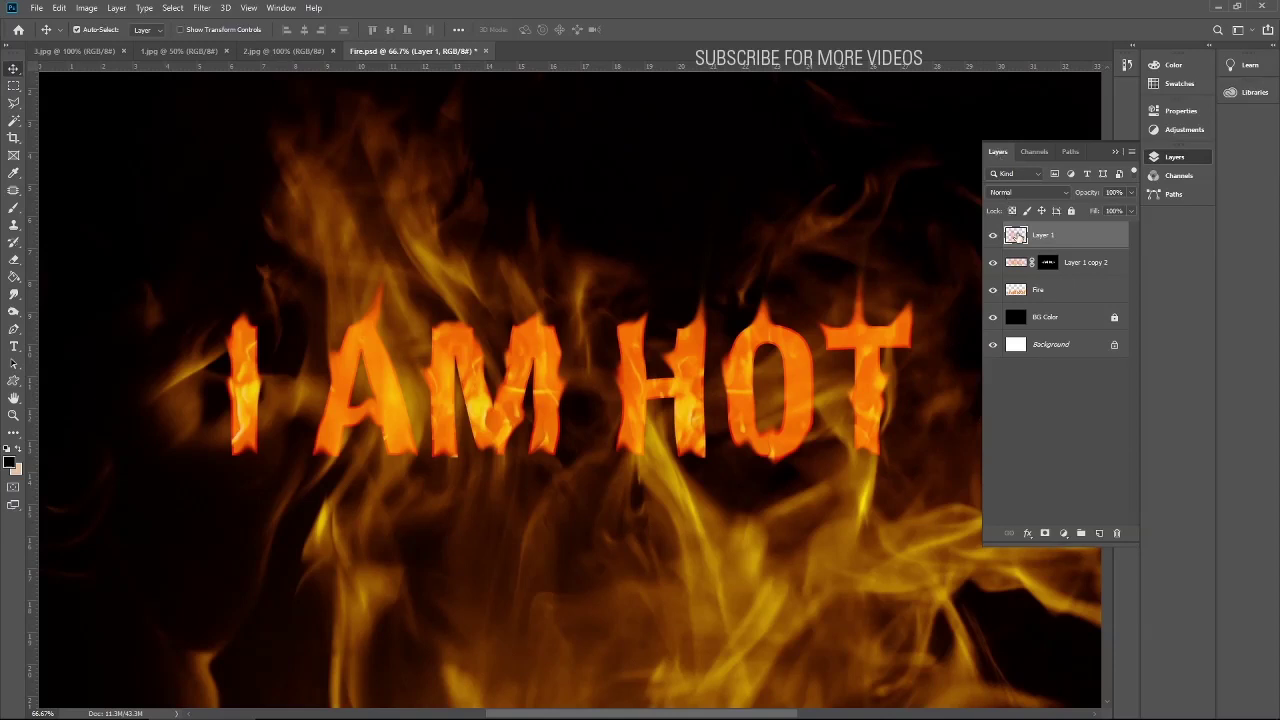
pyautogui.moveTo(1017, 237); pyautogui.dragTo(1019, 305)
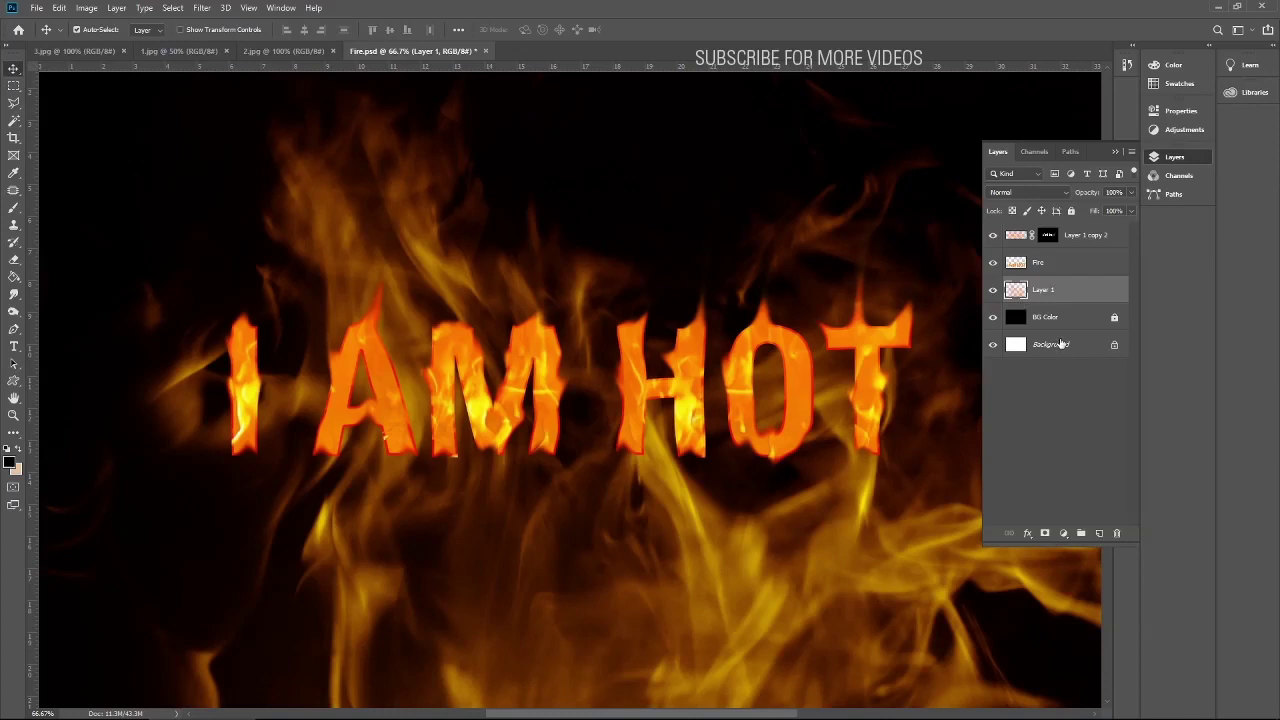
pyautogui.hotkey('ctrl', '-')
pyautogui.moveTo(713, 530); pyautogui.dragTo(653, 501)
pyautogui.hotkey('ctrl', 't')
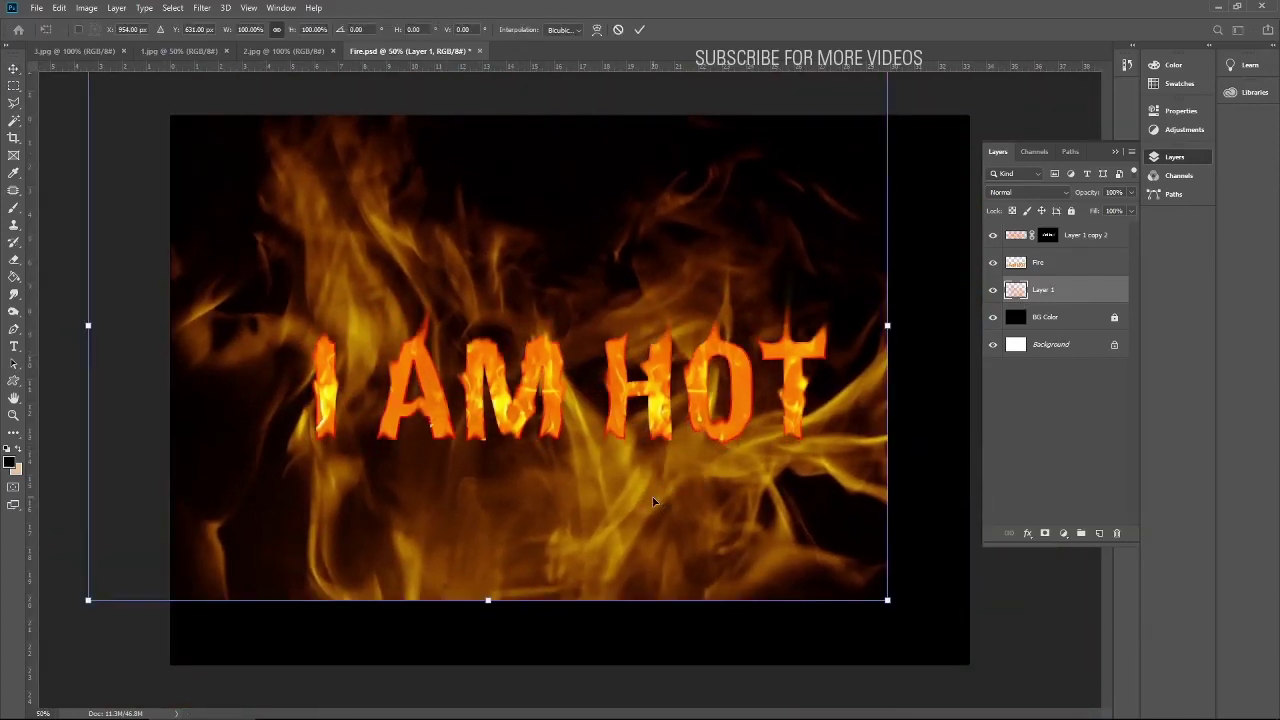
pyautogui.moveTo(891, 600); pyautogui.dragTo(1021, 674)
pyautogui.press('Return')
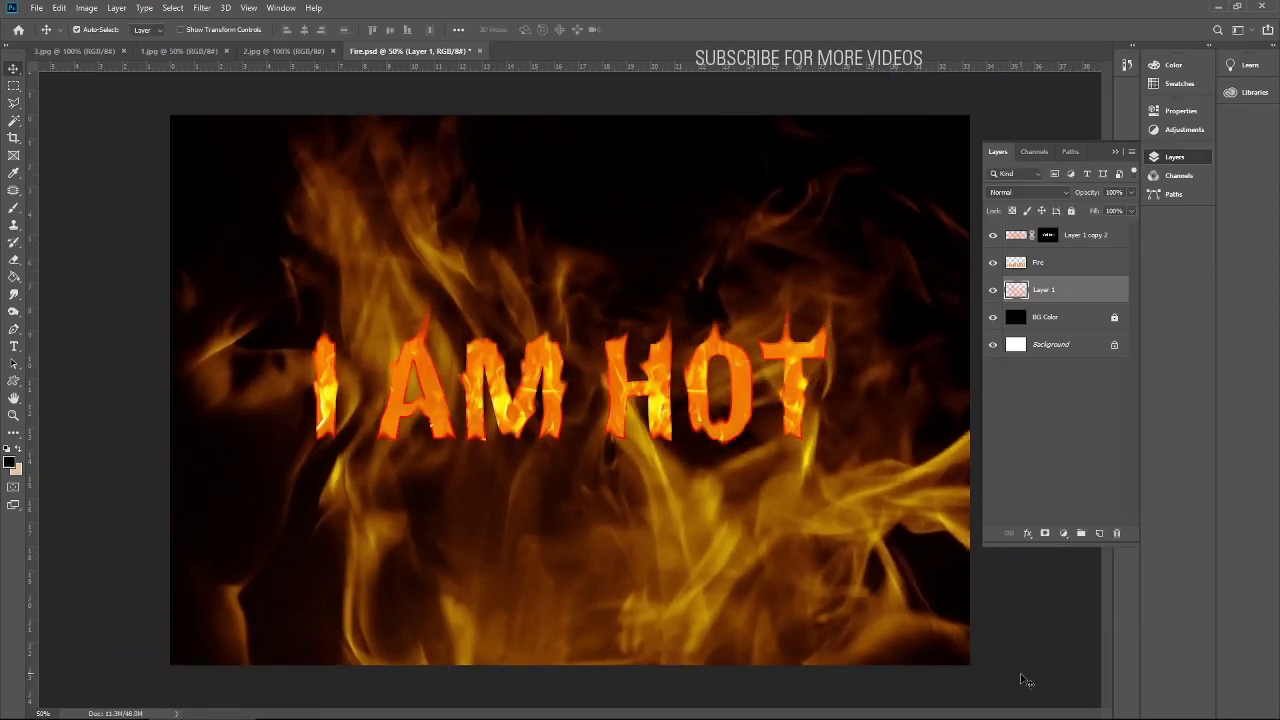
# - Select and unlock BG Color, then open its Blending Options from the layer's context menu
pyautogui.click(1016, 320)
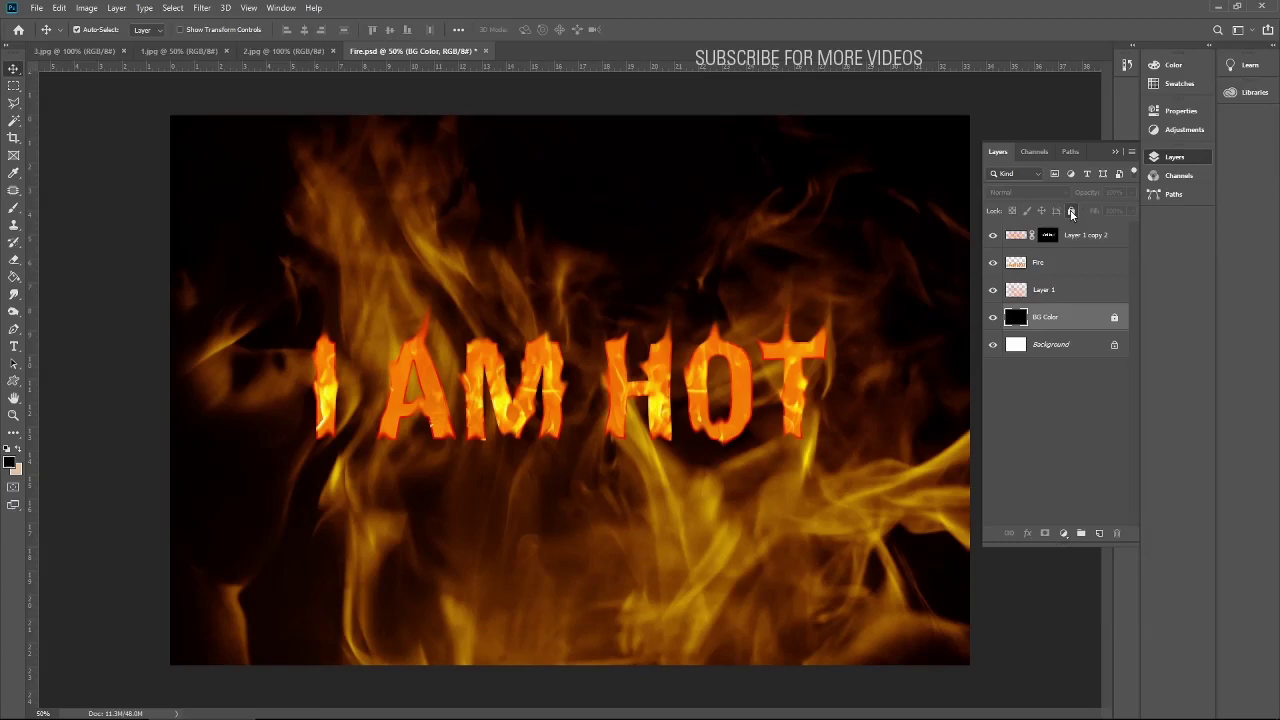
pyautogui.click(1071, 211)
pyautogui.rightClick(1018, 320)
pyautogui.press('Escape')
pyautogui.rightClick(1017, 320)
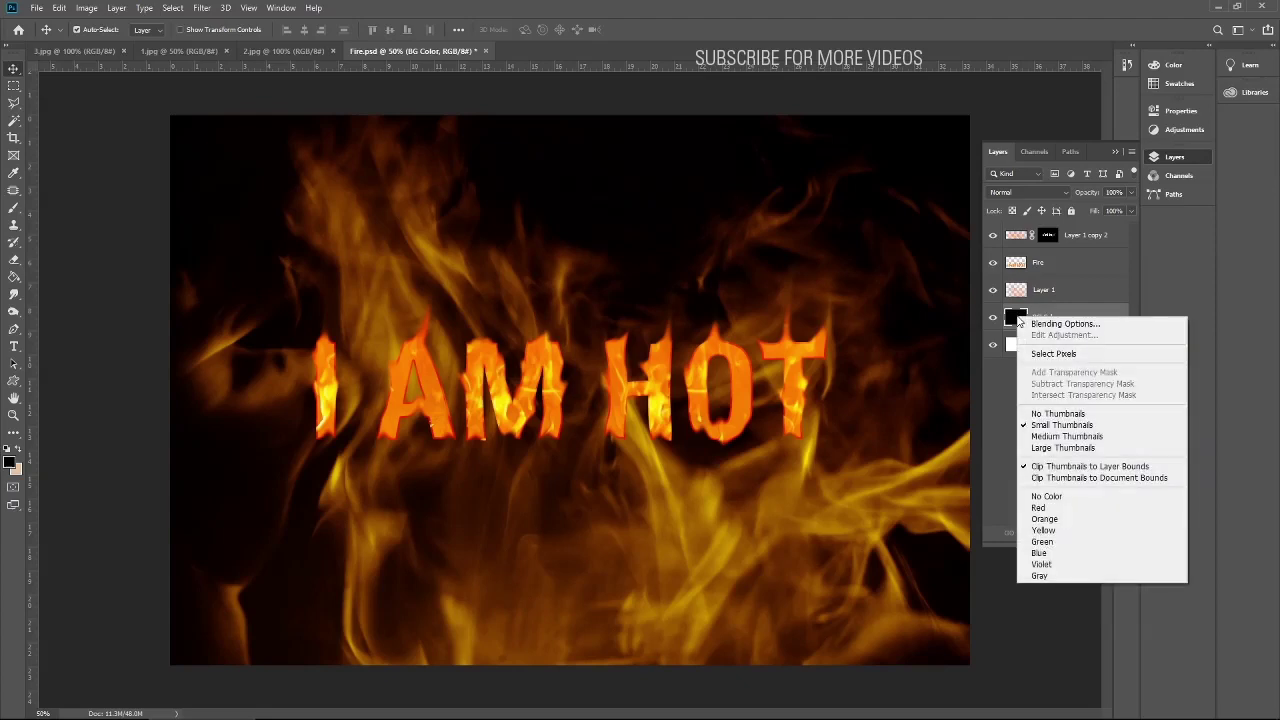
pyautogui.click(1040, 324)
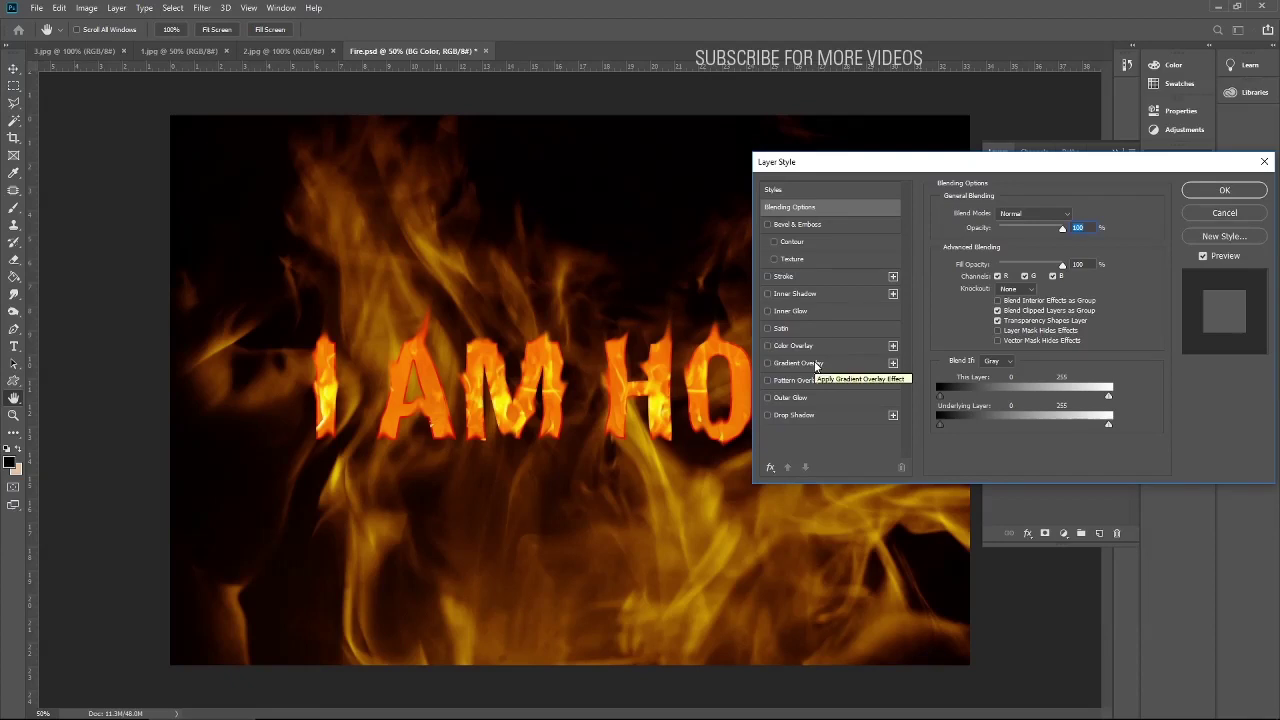
# - Add a Gradient Overlay to BG Color and set a slightly darker red stop at 14%
pyautogui.click(814, 361)
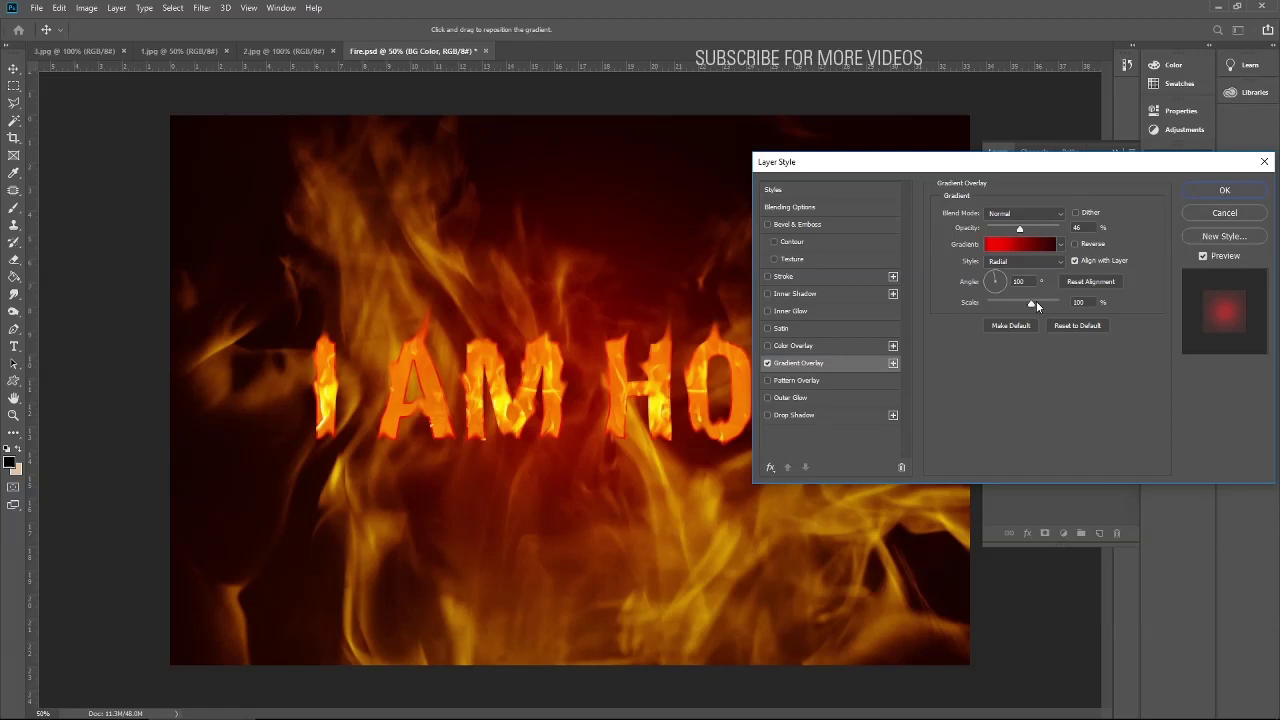
pyautogui.click(1030, 245)
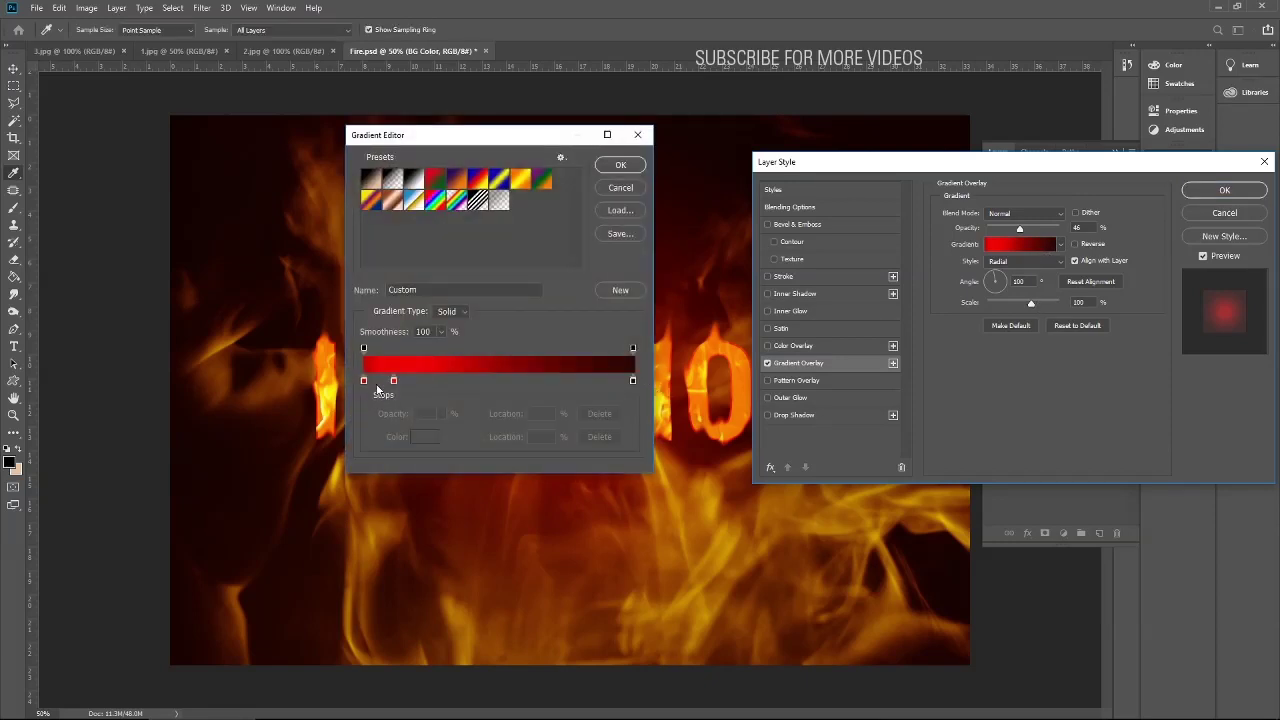
pyautogui.moveTo(395, 383); pyautogui.dragTo(404, 390)
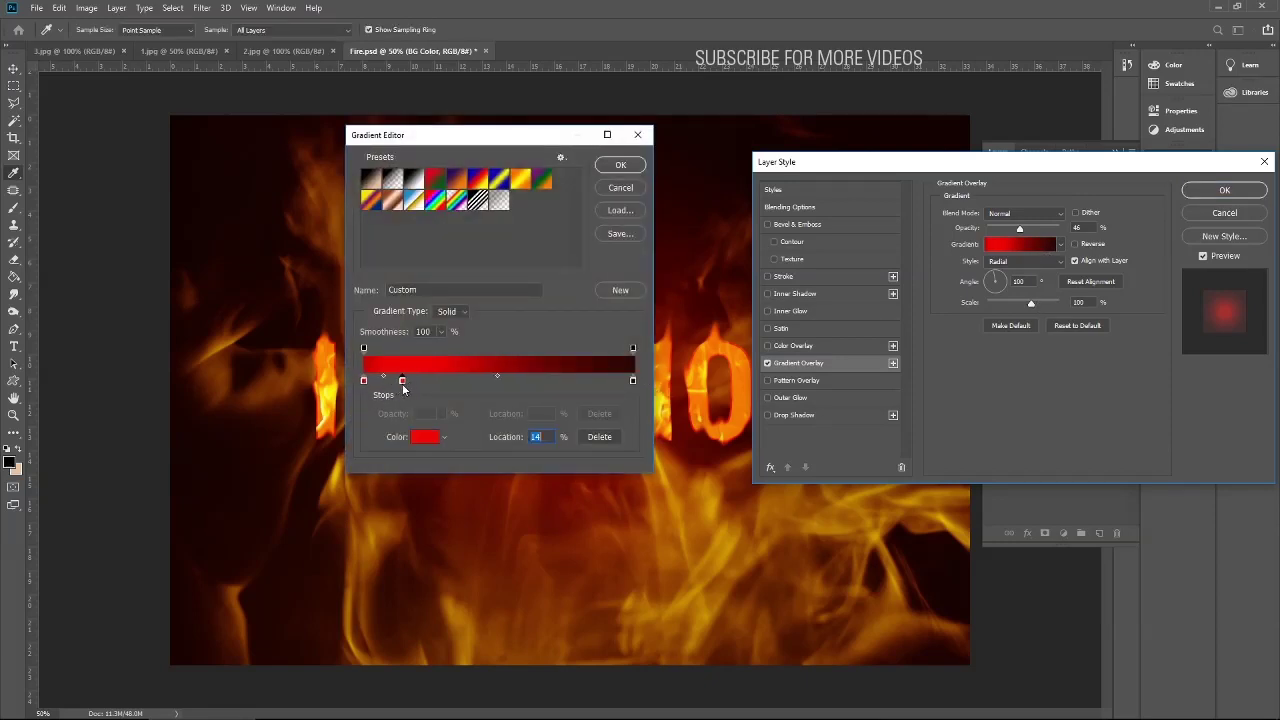
pyautogui.doubleClick(402, 382)
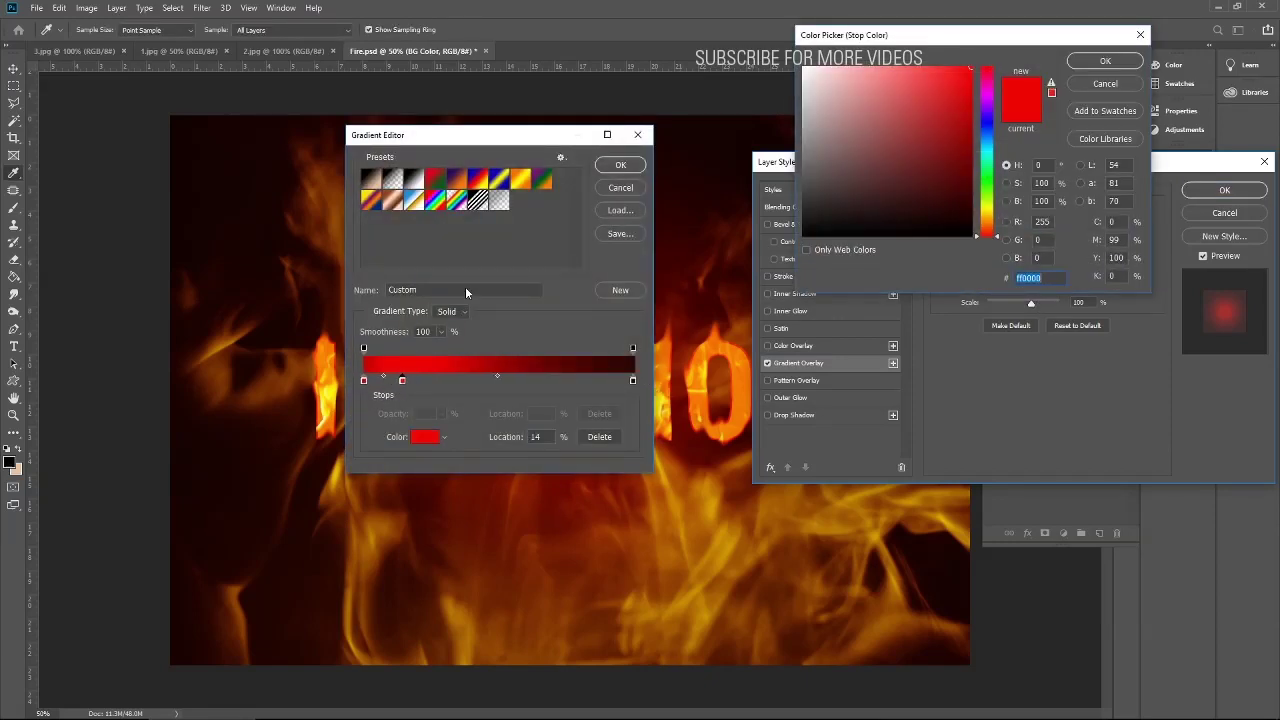
pyautogui.click(966, 95)
pyautogui.click(967, 88)
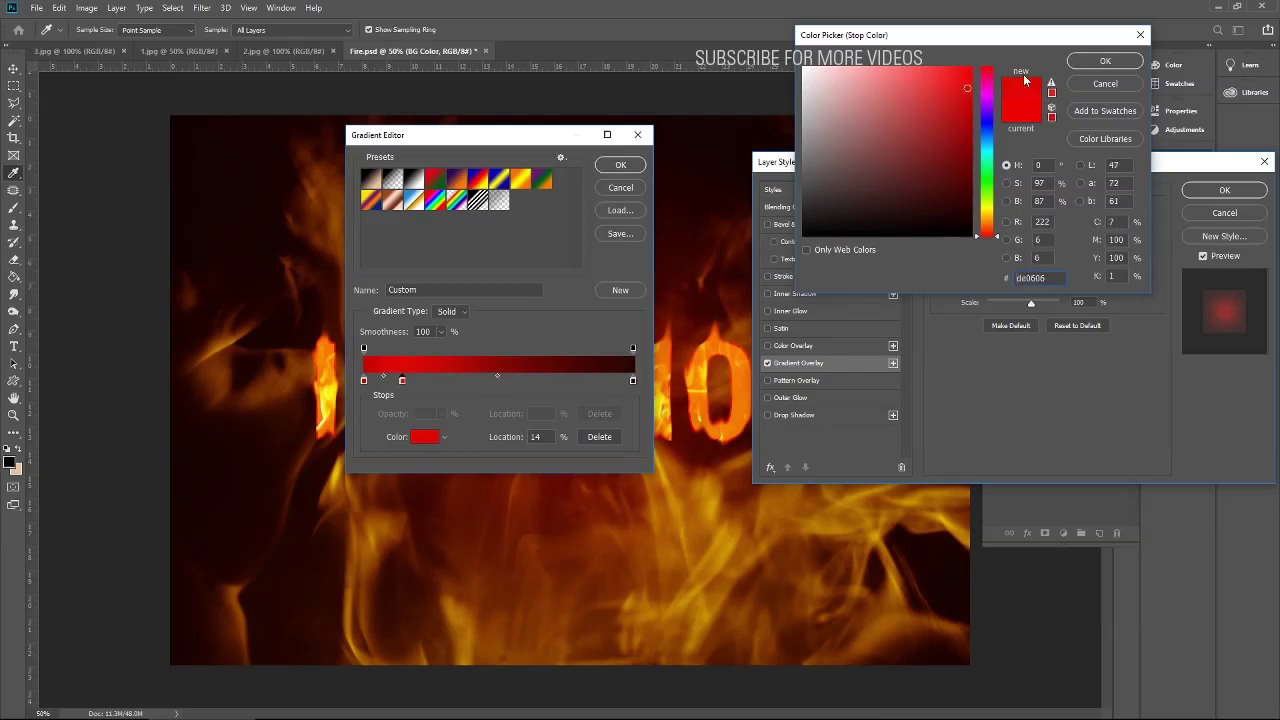
pyautogui.click(1103, 61)
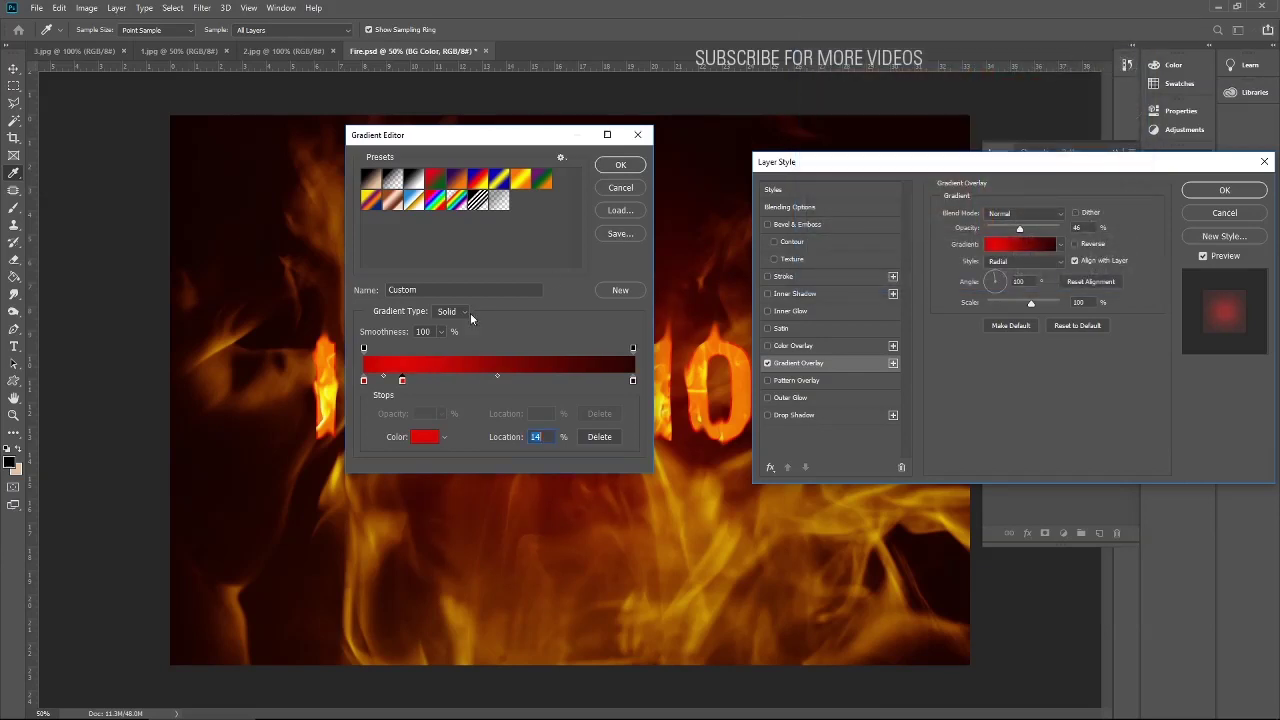
# - Colour the left gradient stop deep red, discarding a trial green for the right stop
pyautogui.doubleClick(364, 382)
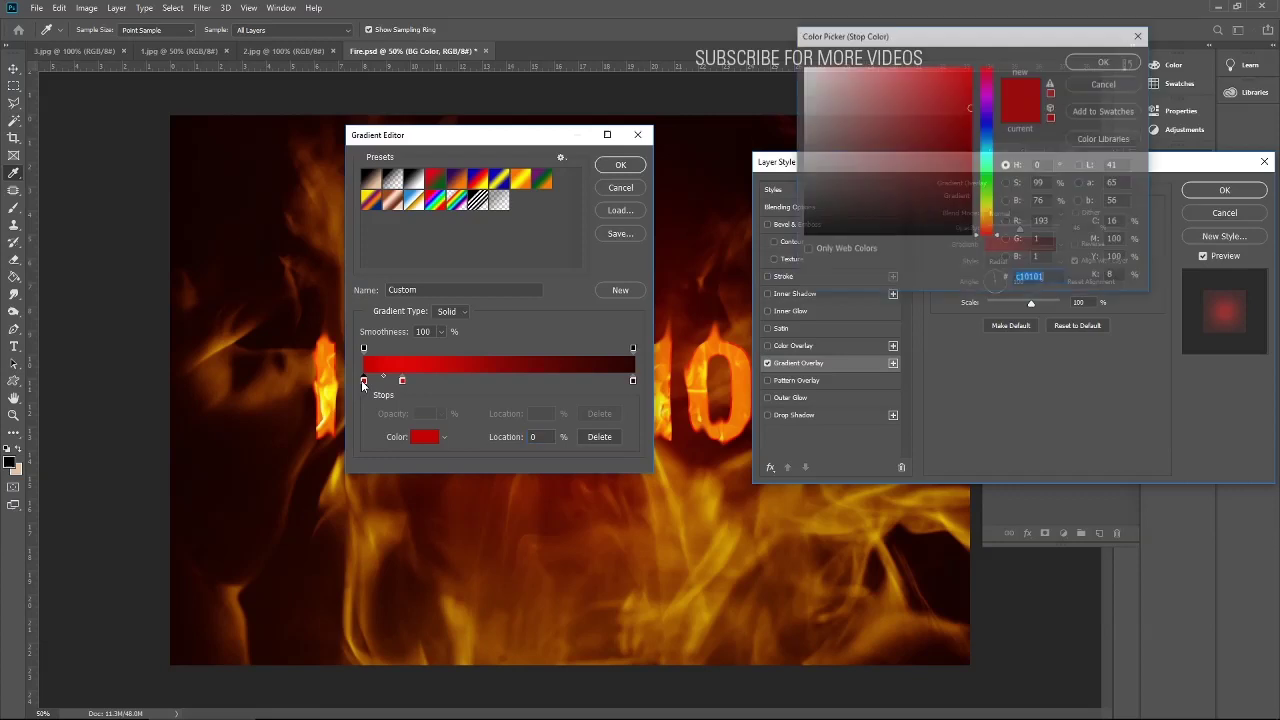
pyautogui.click(968, 95)
pyautogui.click(1103, 62)
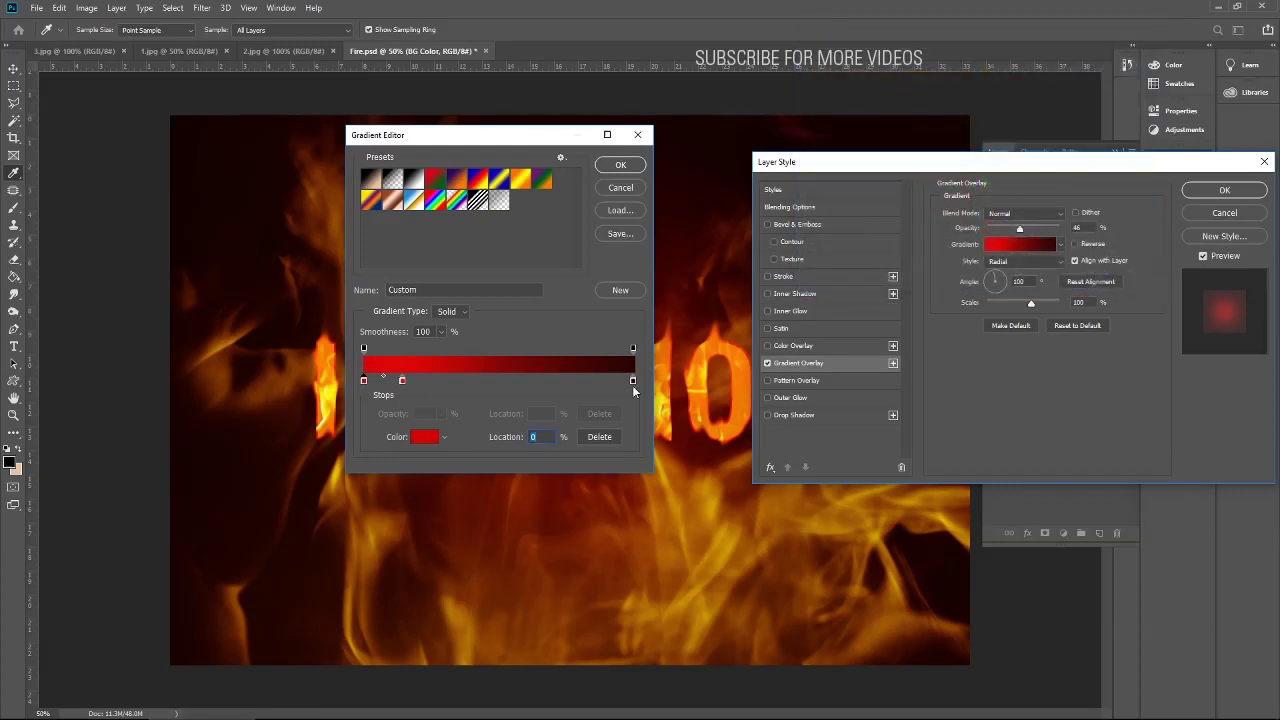
pyautogui.doubleClick(632, 381)
pyautogui.moveTo(977, 203); pyautogui.dragTo(972, 195)
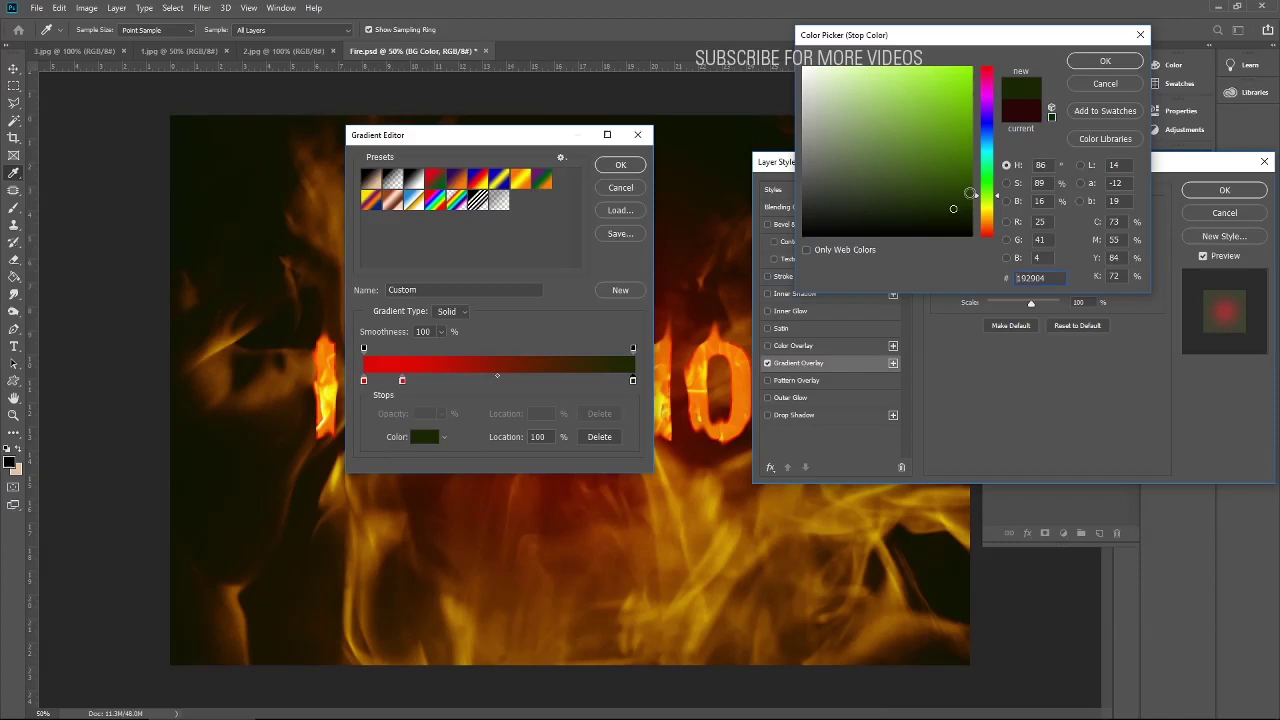
pyautogui.click(1092, 86)
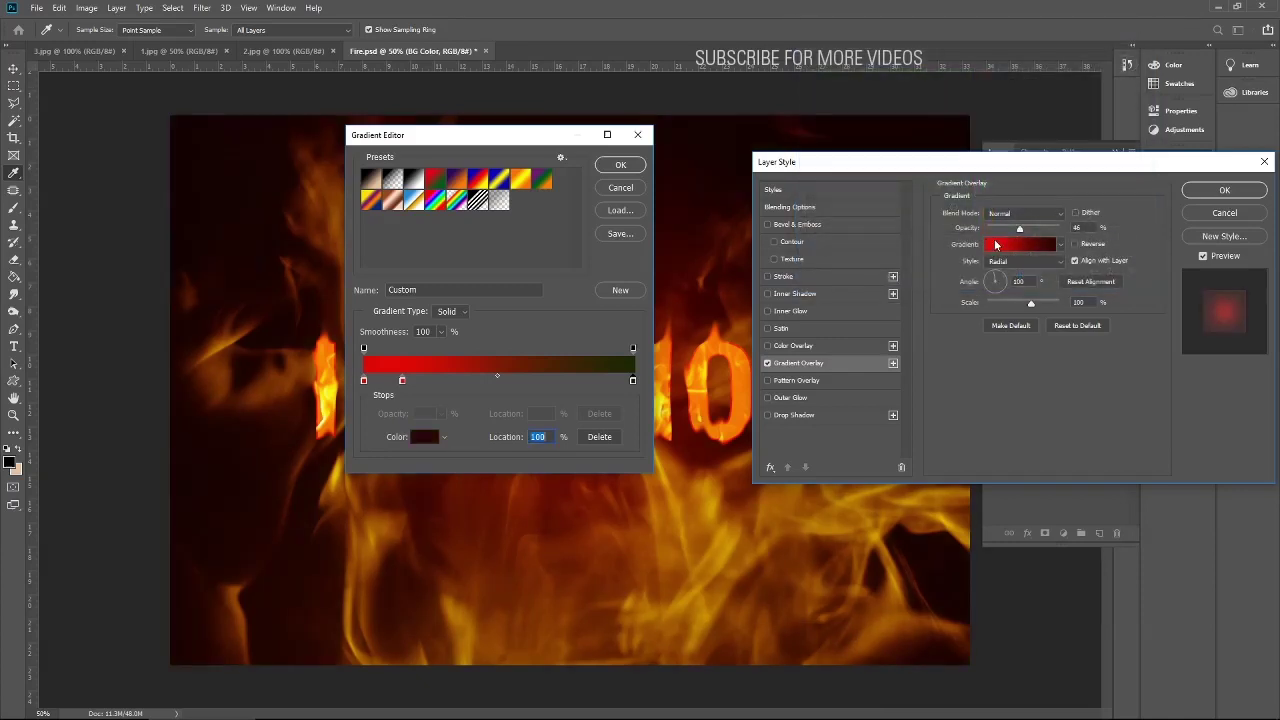
# - Set the right gradient stop to deep dark red and apply the red radial overlay
pyautogui.doubleClick(632, 381)
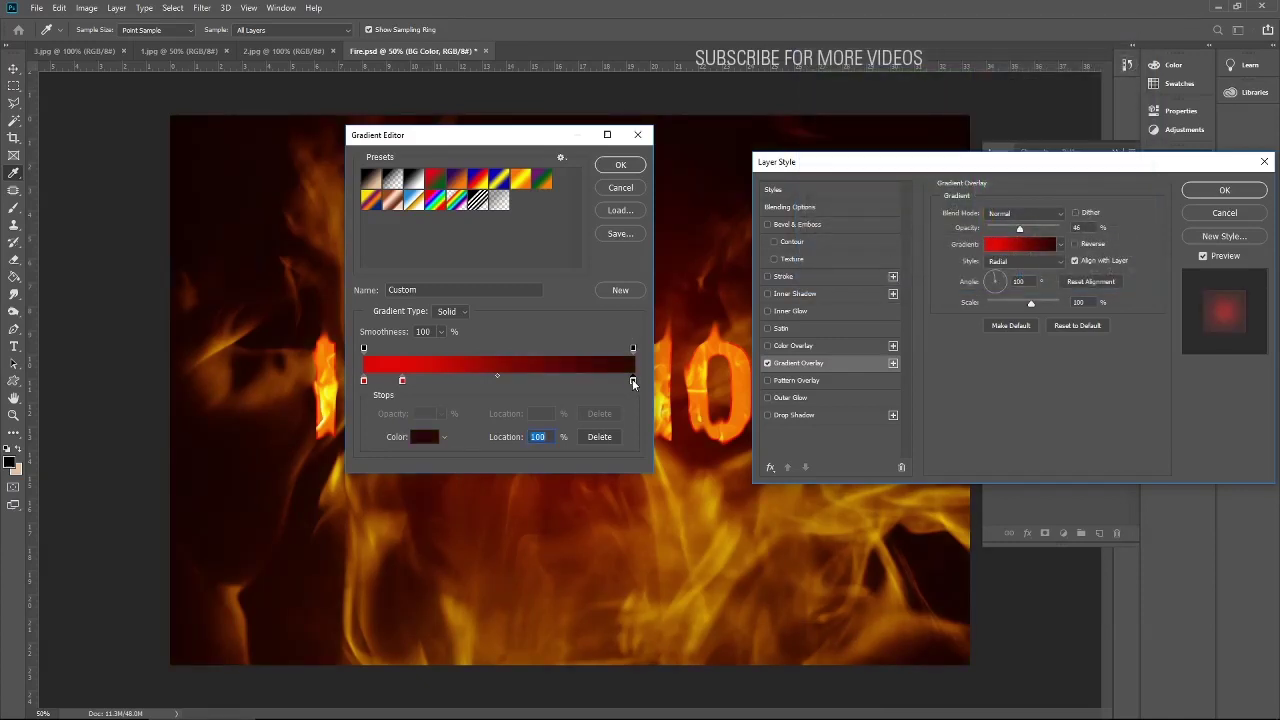
pyautogui.click(969, 103)
pyautogui.moveTo(959, 147); pyautogui.dragTo(971, 178)
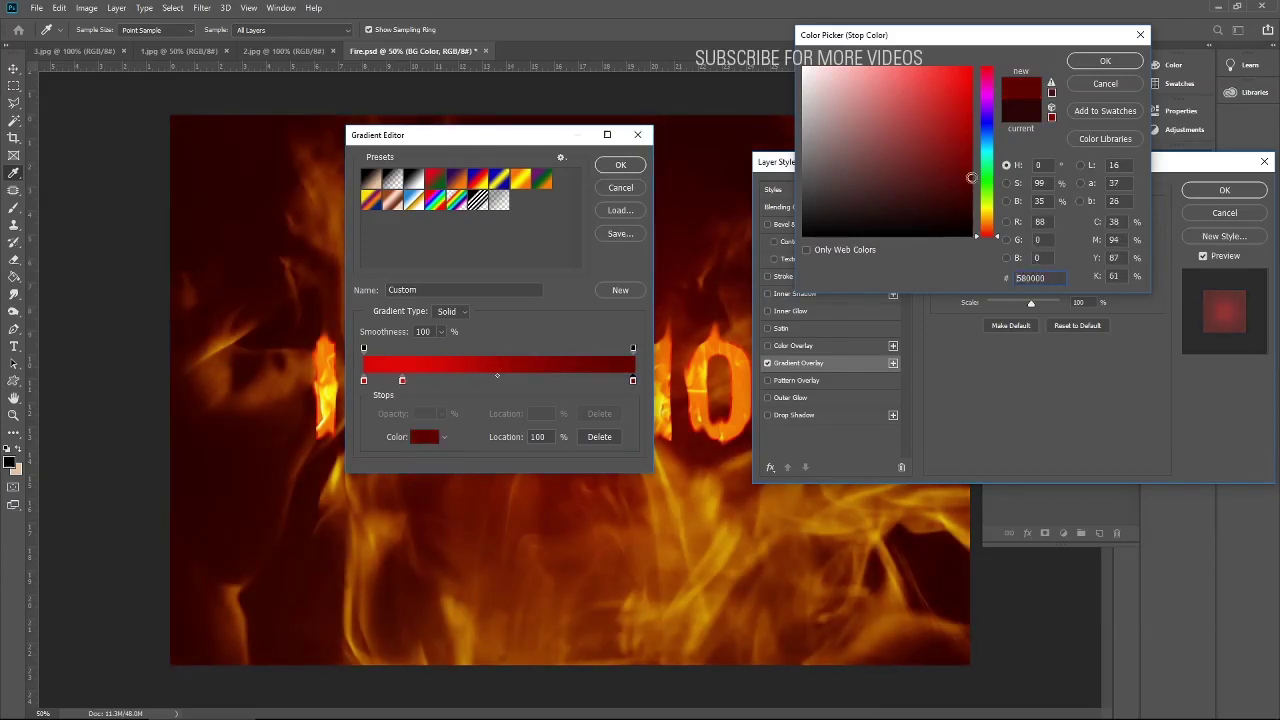
pyautogui.click(1105, 61)
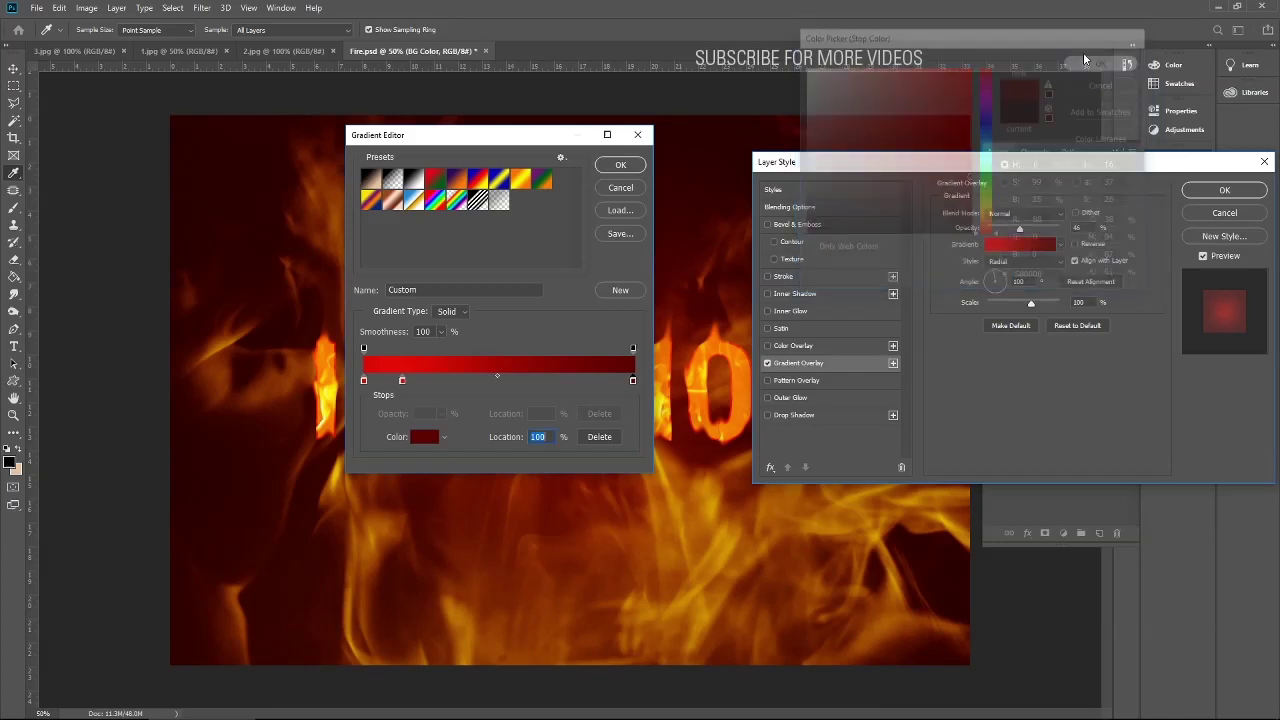
pyautogui.click(620, 165)
pyautogui.click(1228, 189)
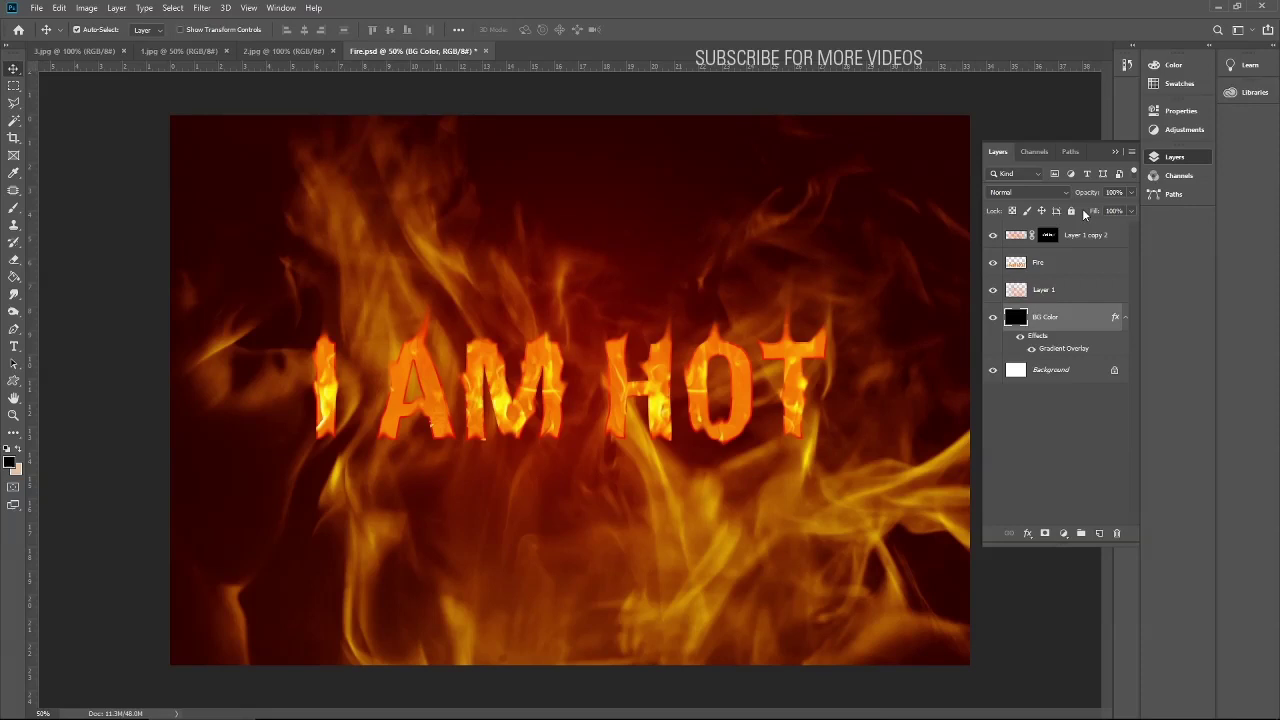
# - Lower Layer 1's opacity to 22% and rename it Fire BG
pyautogui.click(1115, 152)
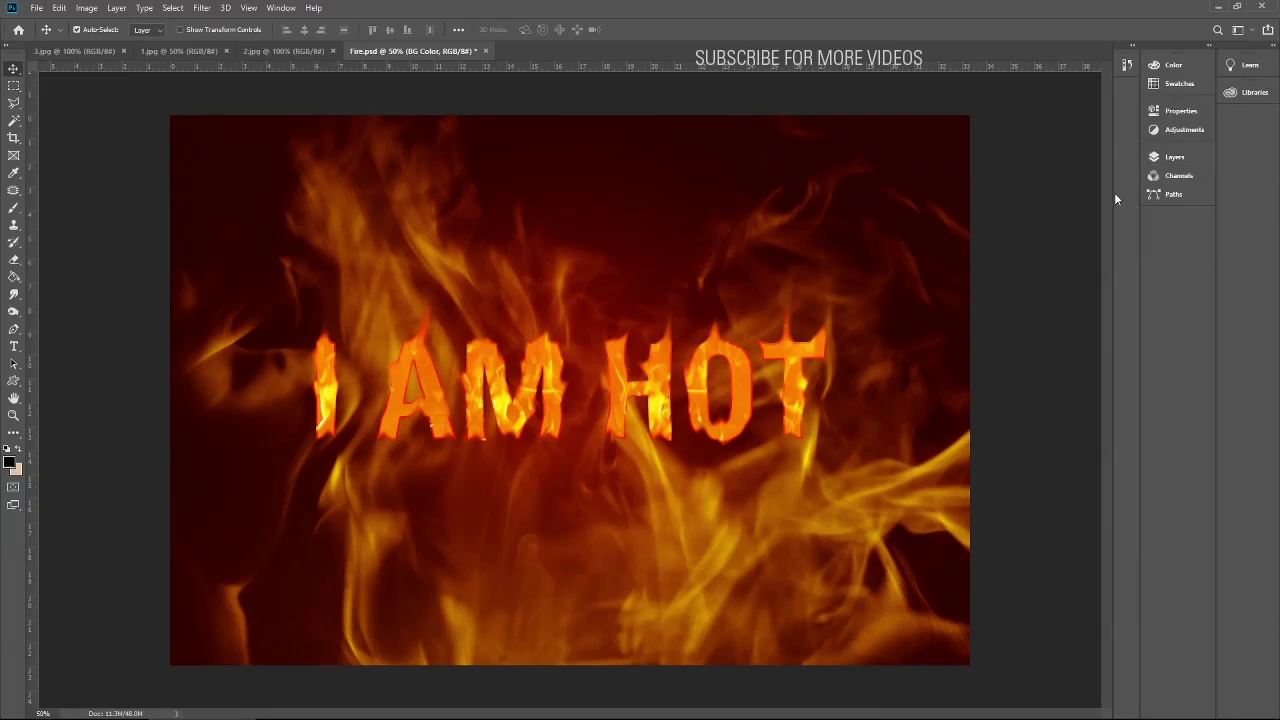
pyautogui.click(1172, 158)
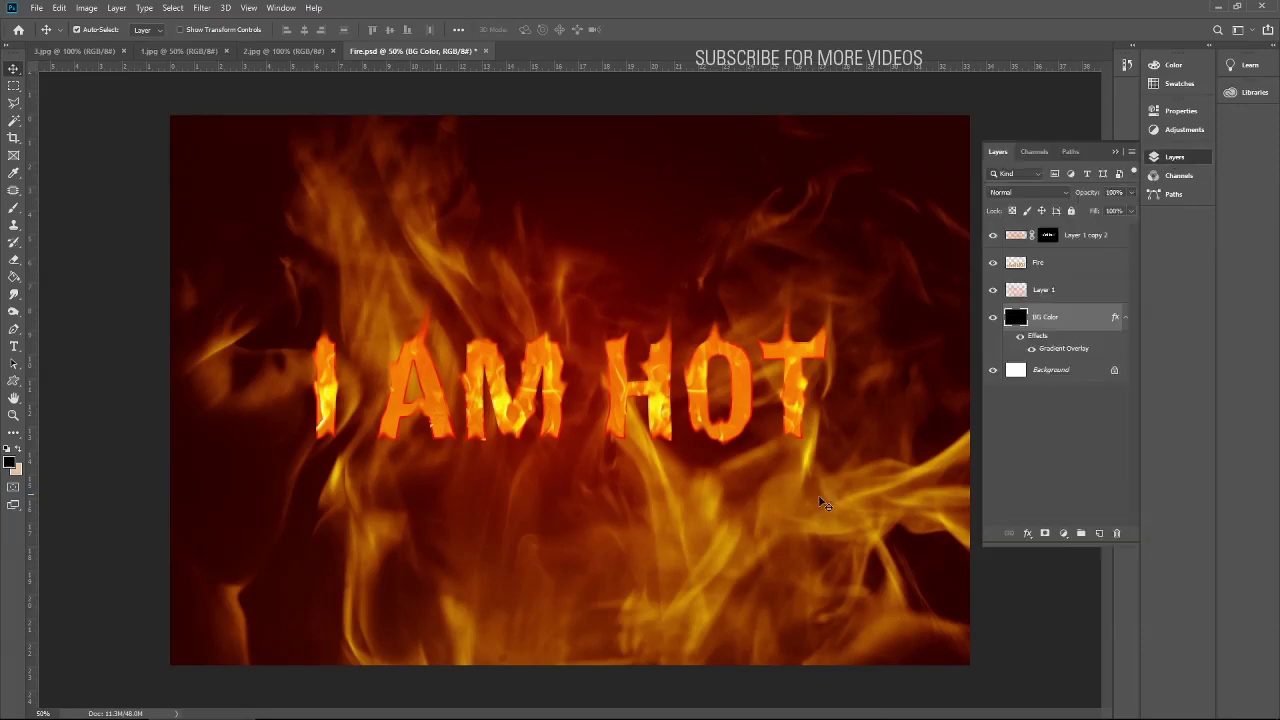
pyautogui.hotkey('alt', ']')
pyautogui.click(1133, 194)
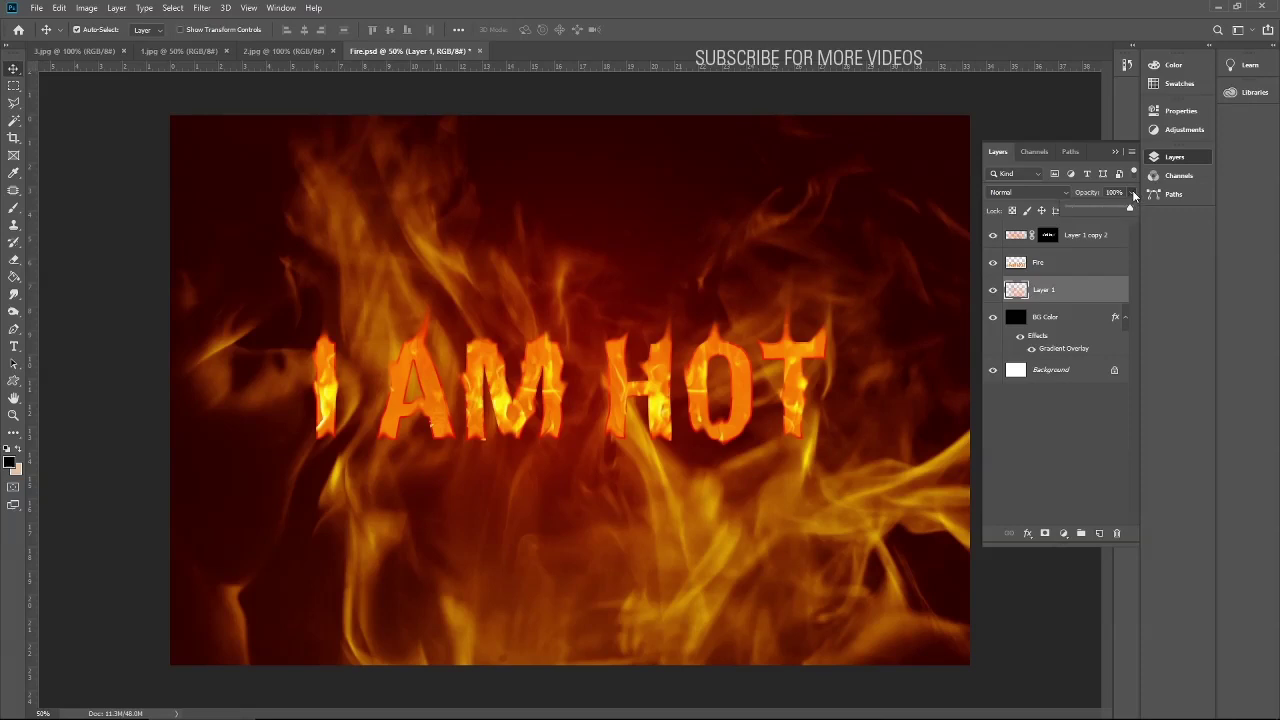
pyautogui.moveTo(1104, 210); pyautogui.dragTo(1083, 210)
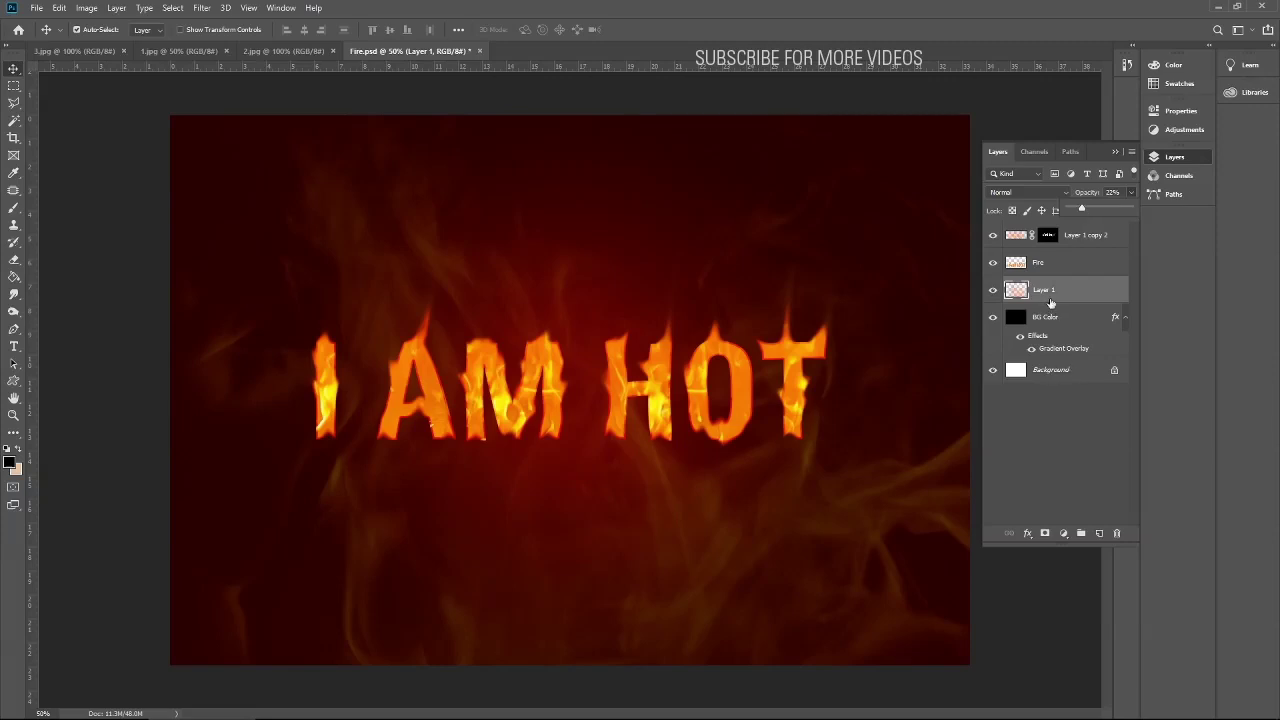
pyautogui.doubleClick(1049, 299)
pyautogui.press('Return')
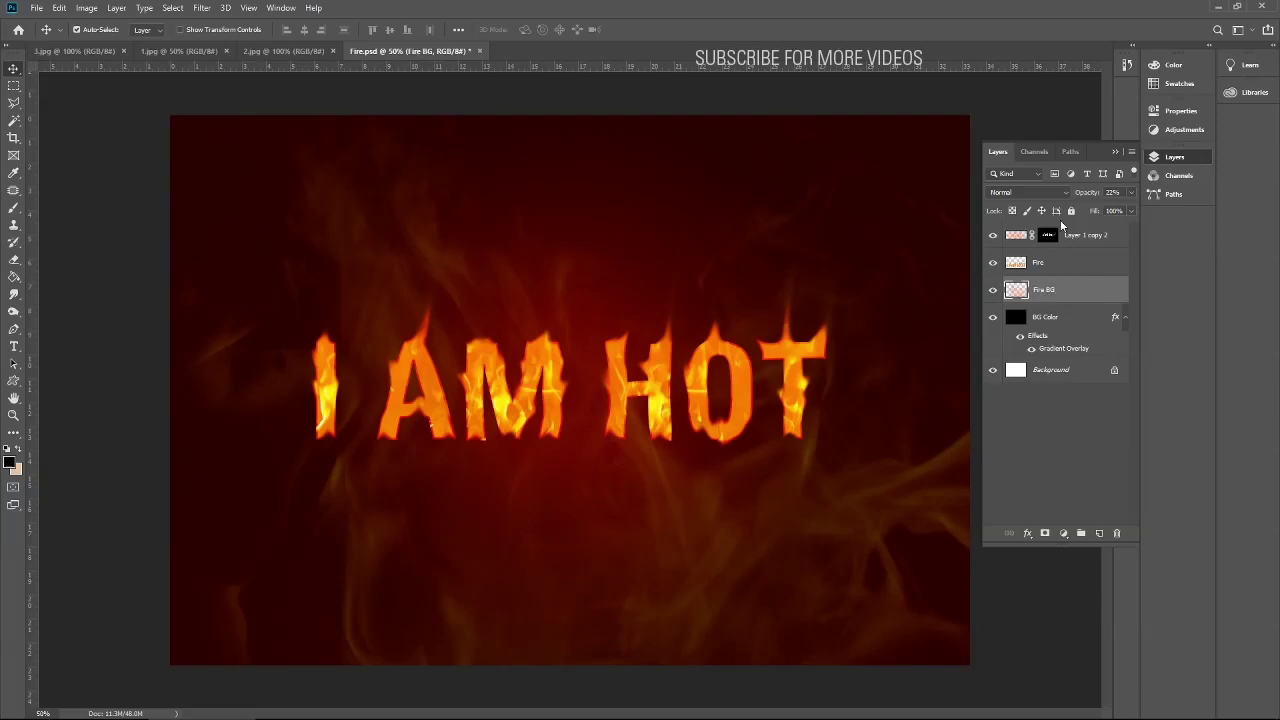
# - Lock both the Fire BG and BG Color layers completely
pyautogui.click(1071, 211)
pyautogui.click(1021, 319)
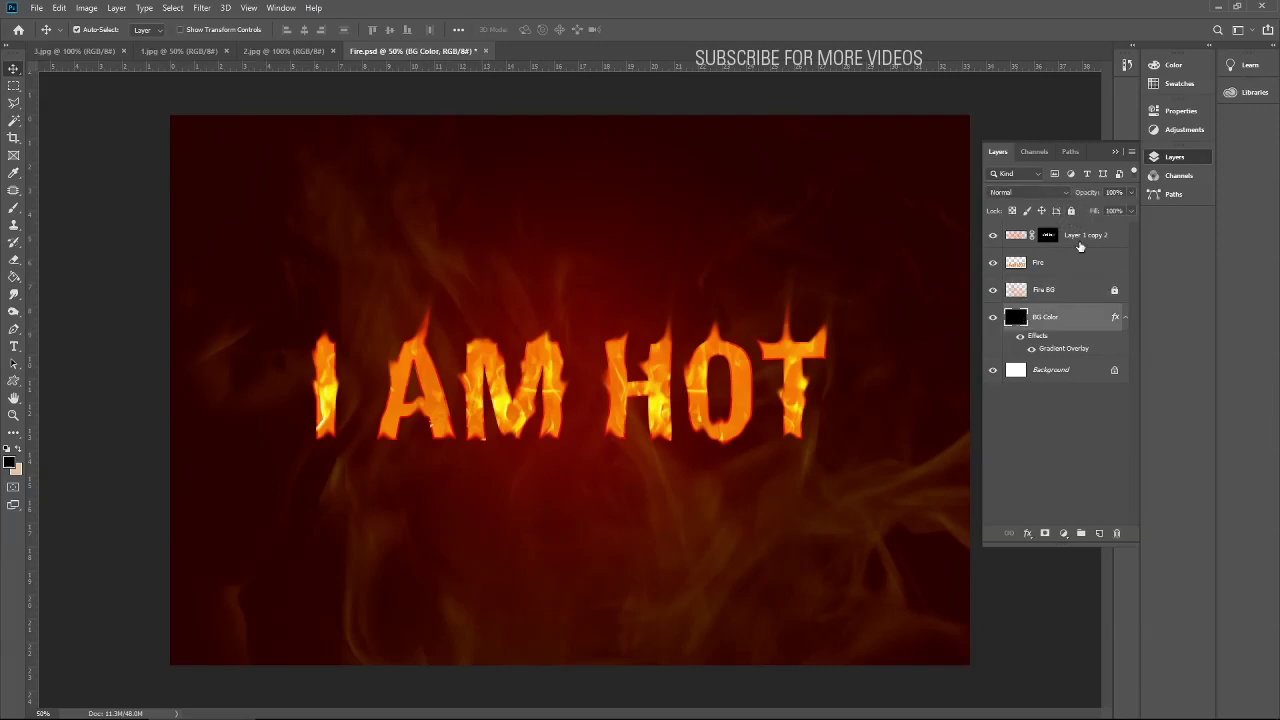
pyautogui.click(1072, 211)
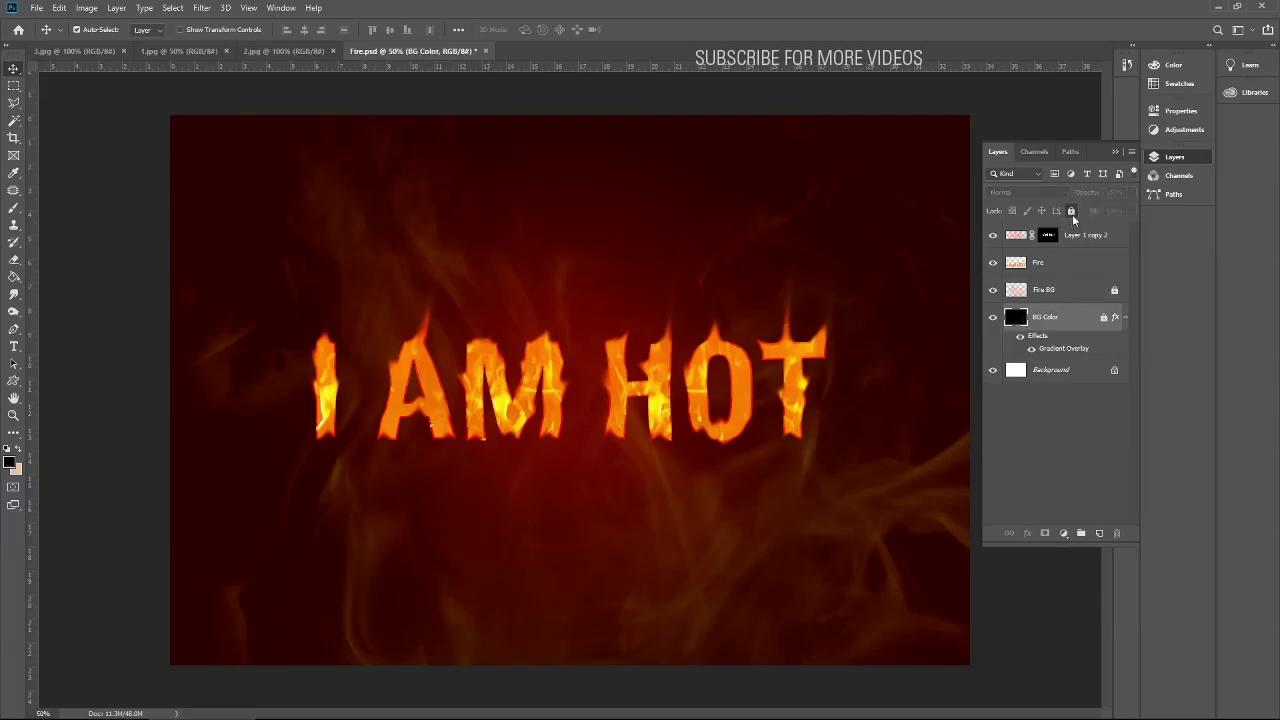
pyautogui.click(1016, 297)
# - Select 3.jpg's bright flames via its Green channel and paste them into Fire.psd
pyautogui.click(175, 50)
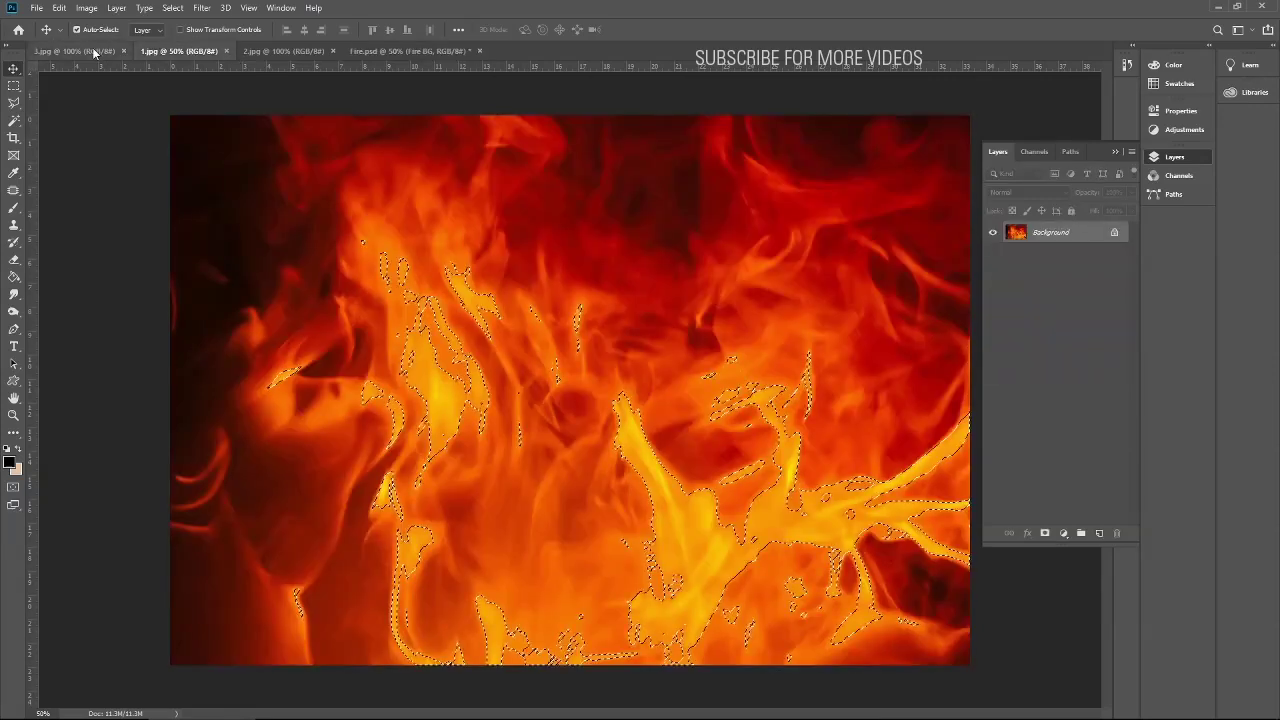
pyautogui.click(93, 50)
pyautogui.click(1033, 151)
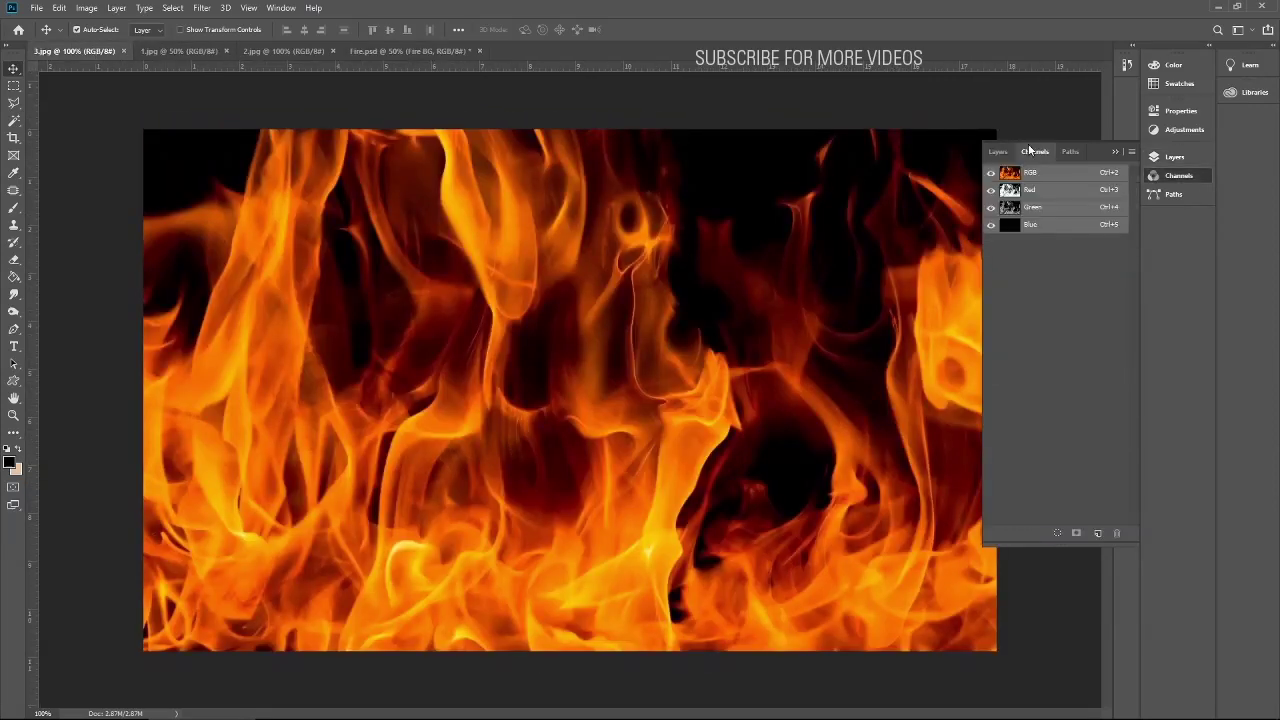
pyautogui.click(1030, 207)
pyautogui.keyDown('ctrl'); pyautogui.click(1008, 209); pyautogui.keyUp('ctrl')
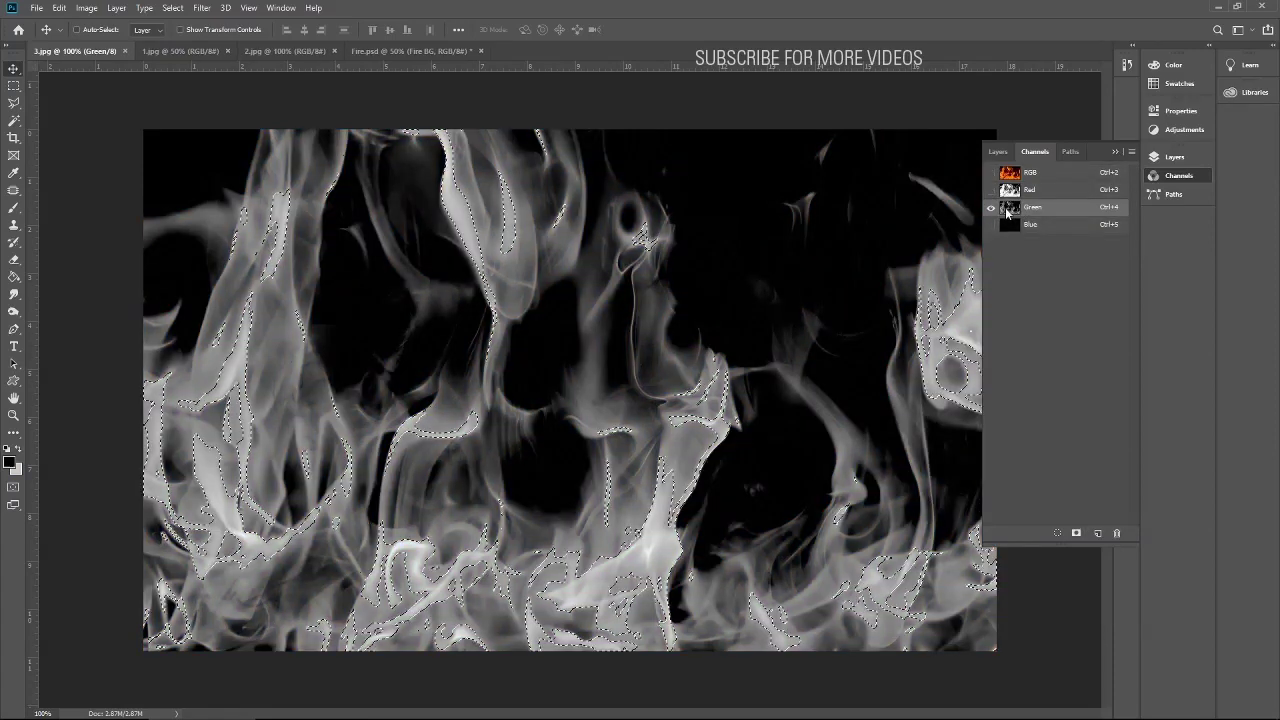
pyautogui.hotkey('ctrl', '2')
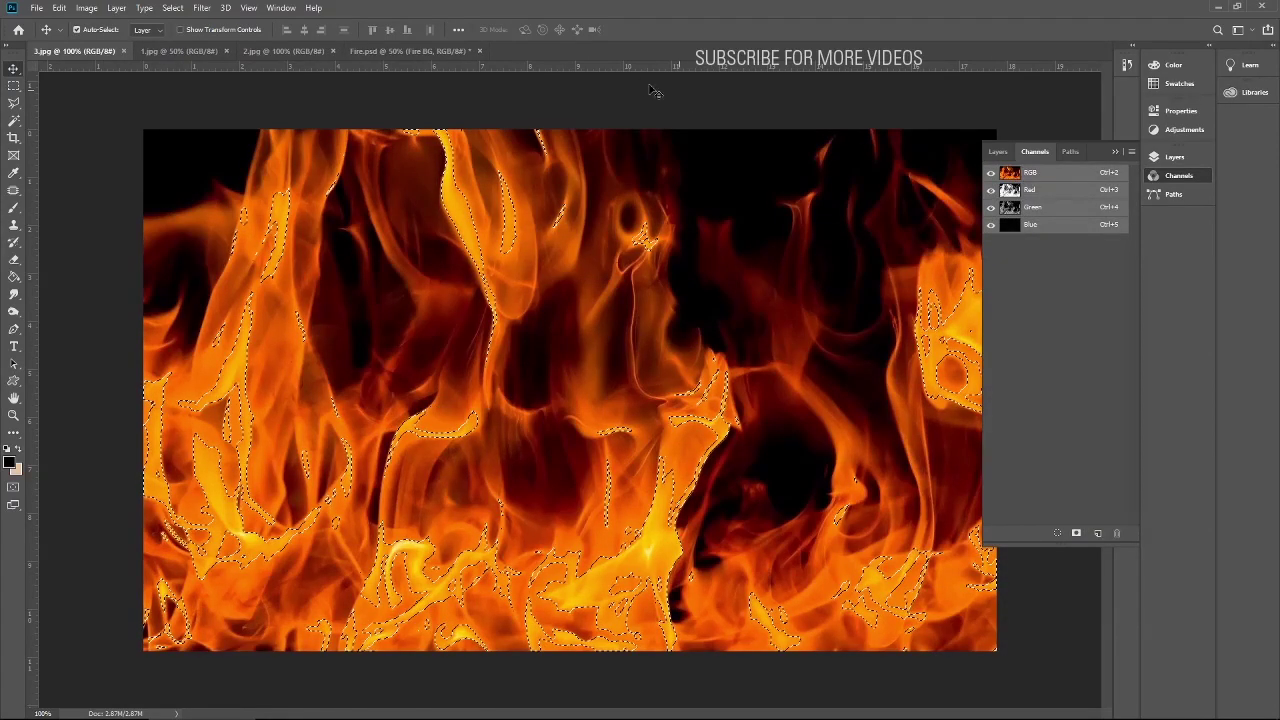
pyautogui.click(420, 51)
pyautogui.hotkey('ctrl', 'v')
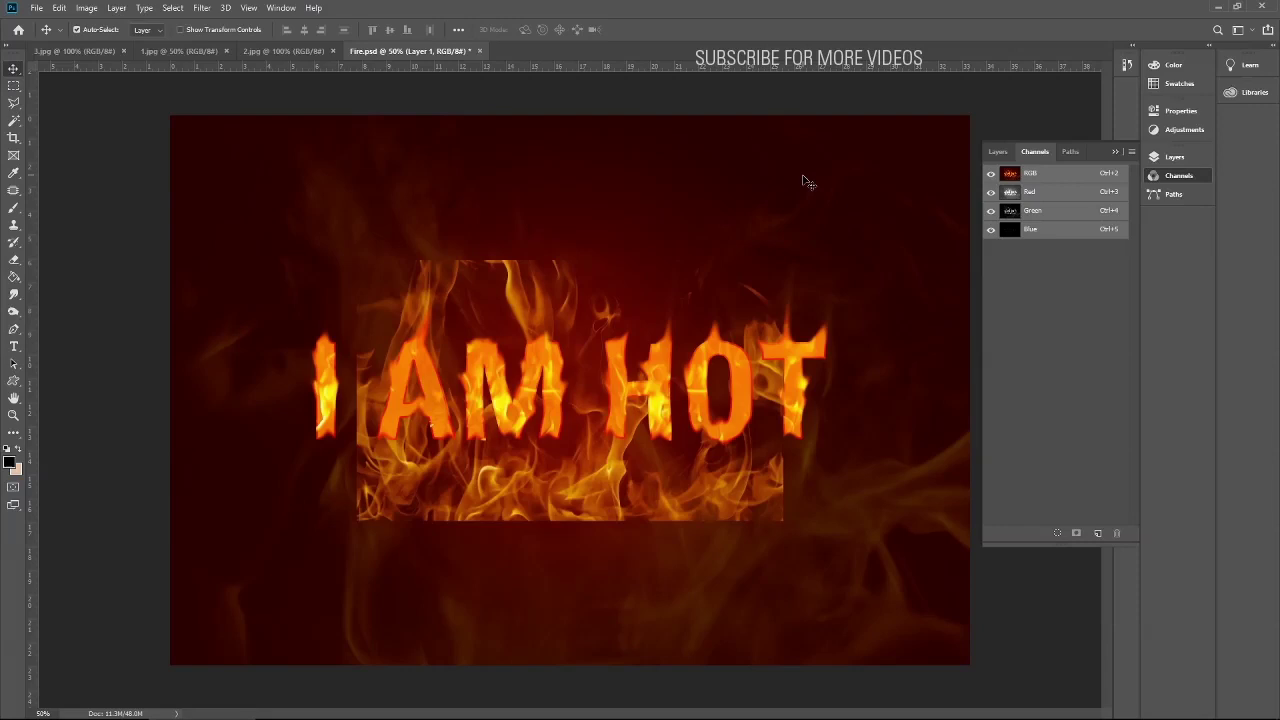
# - Place the new flames above the Fire layer over the text and merge both copies into Layer 1 copy
pyautogui.moveTo(548, 480); pyautogui.dragTo(576, 397)
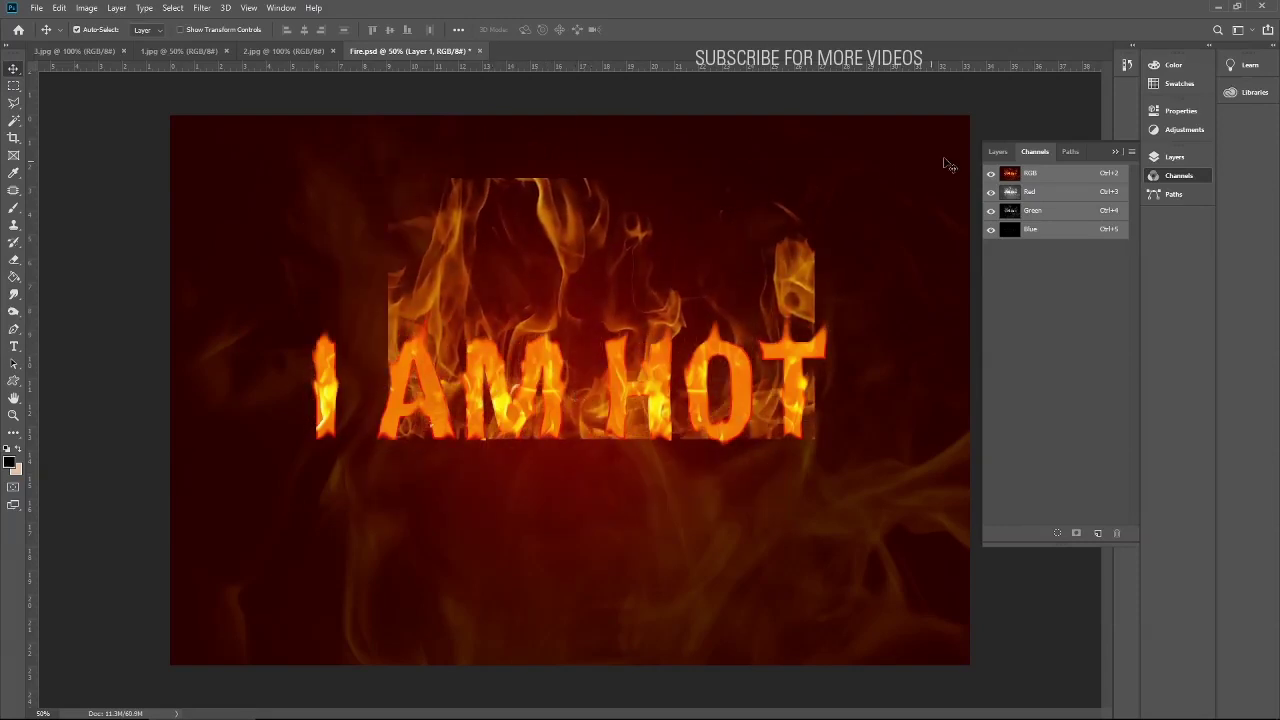
pyautogui.click(998, 151)
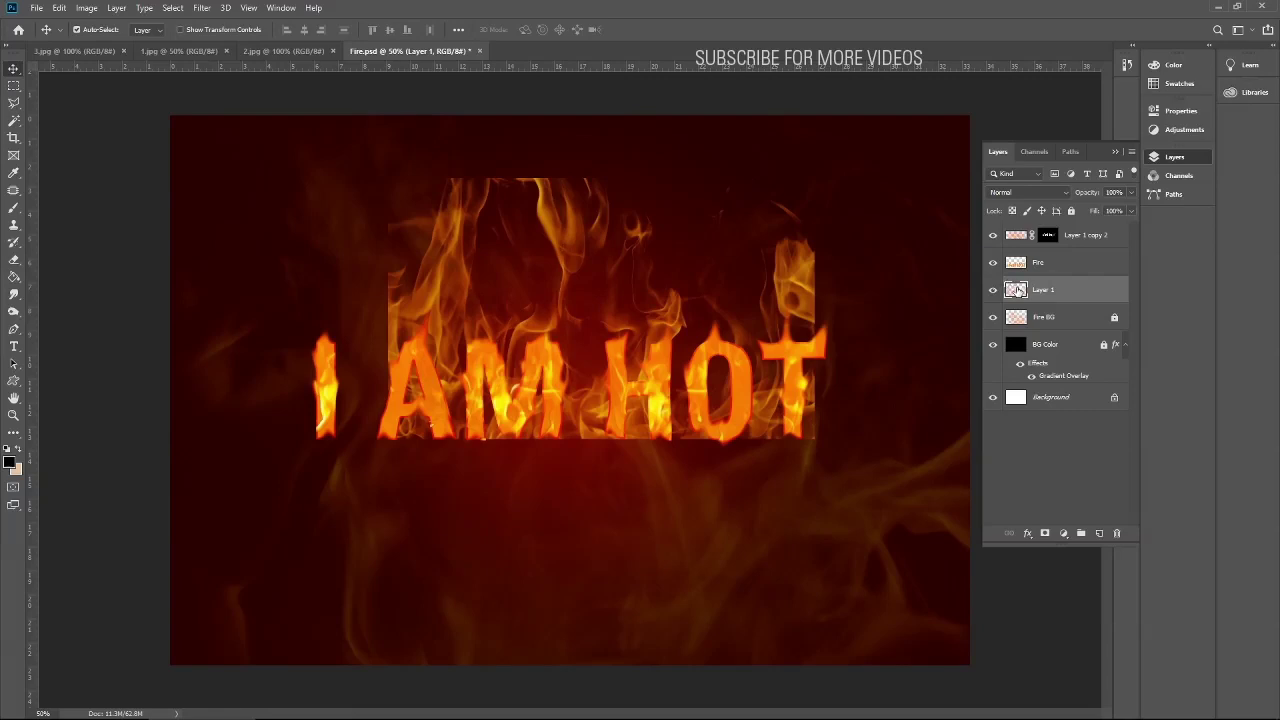
pyautogui.moveTo(1017, 290); pyautogui.dragTo(1023, 254)
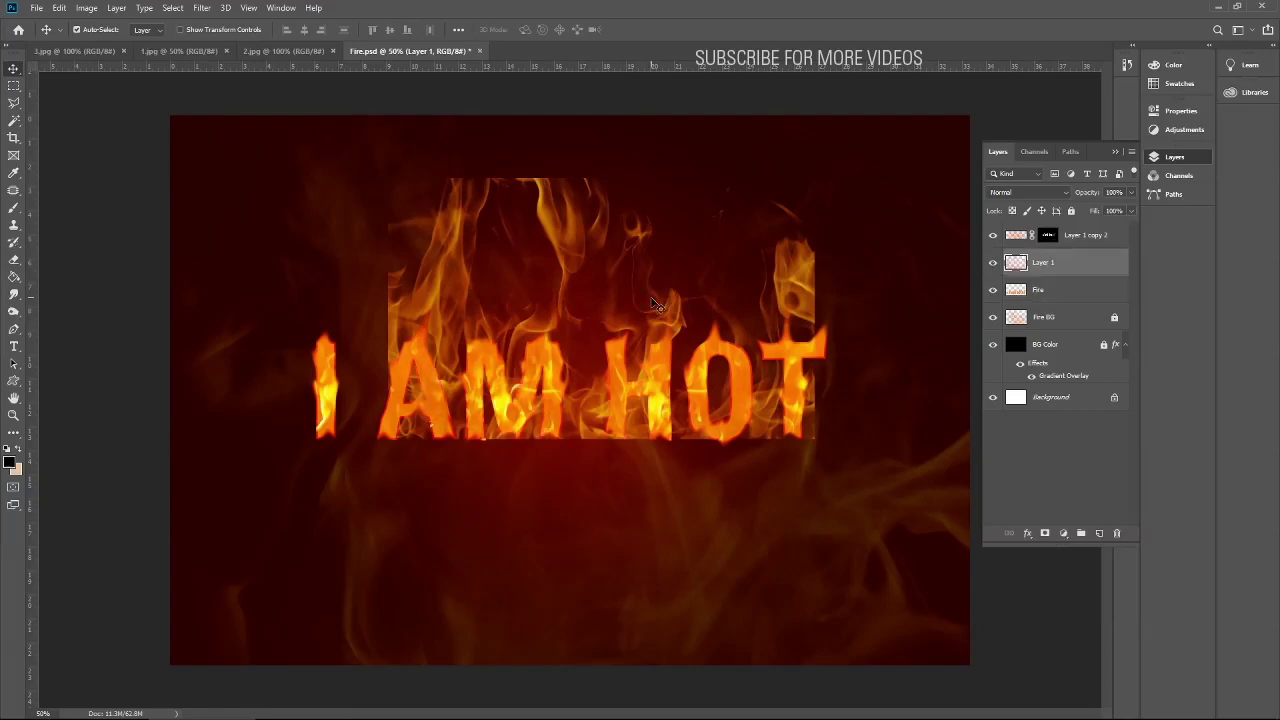
pyautogui.moveTo(550, 238); pyautogui.dragTo(778, 287)
pyautogui.keyDown('shift'); pyautogui.click(1026, 292); pyautogui.keyUp('shift')
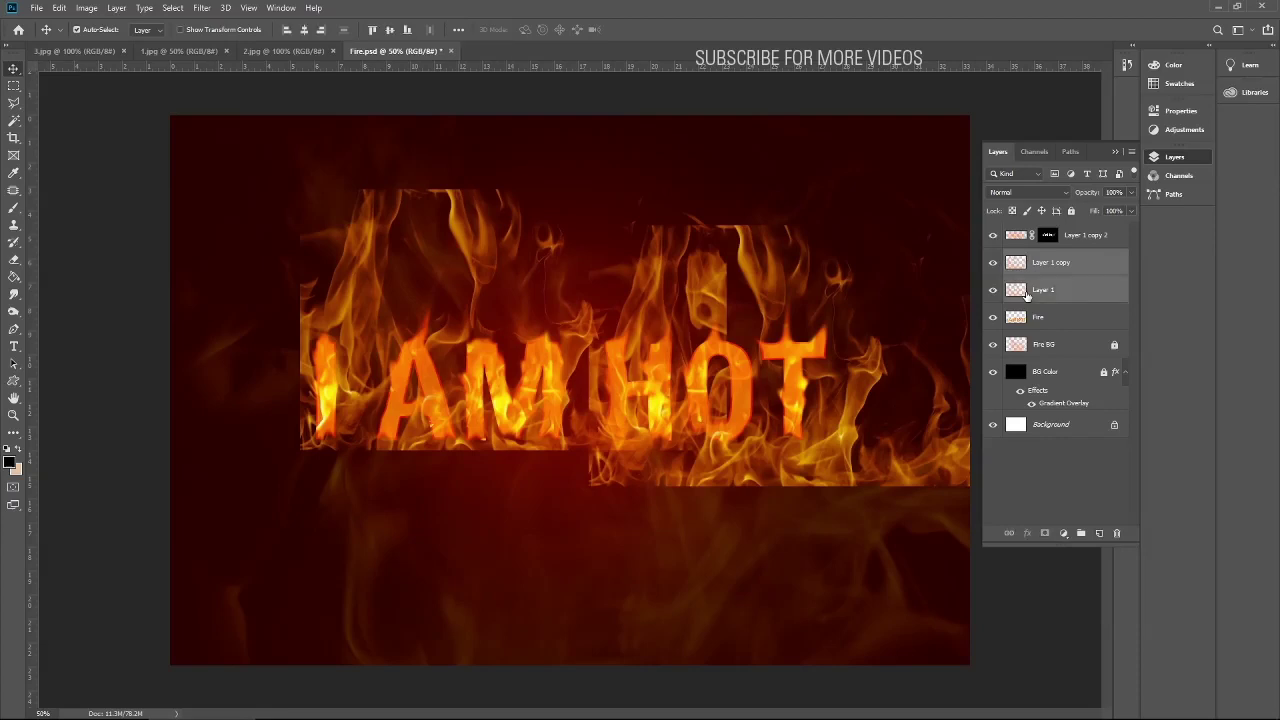
pyautogui.hotkey('ctrl', 'e')
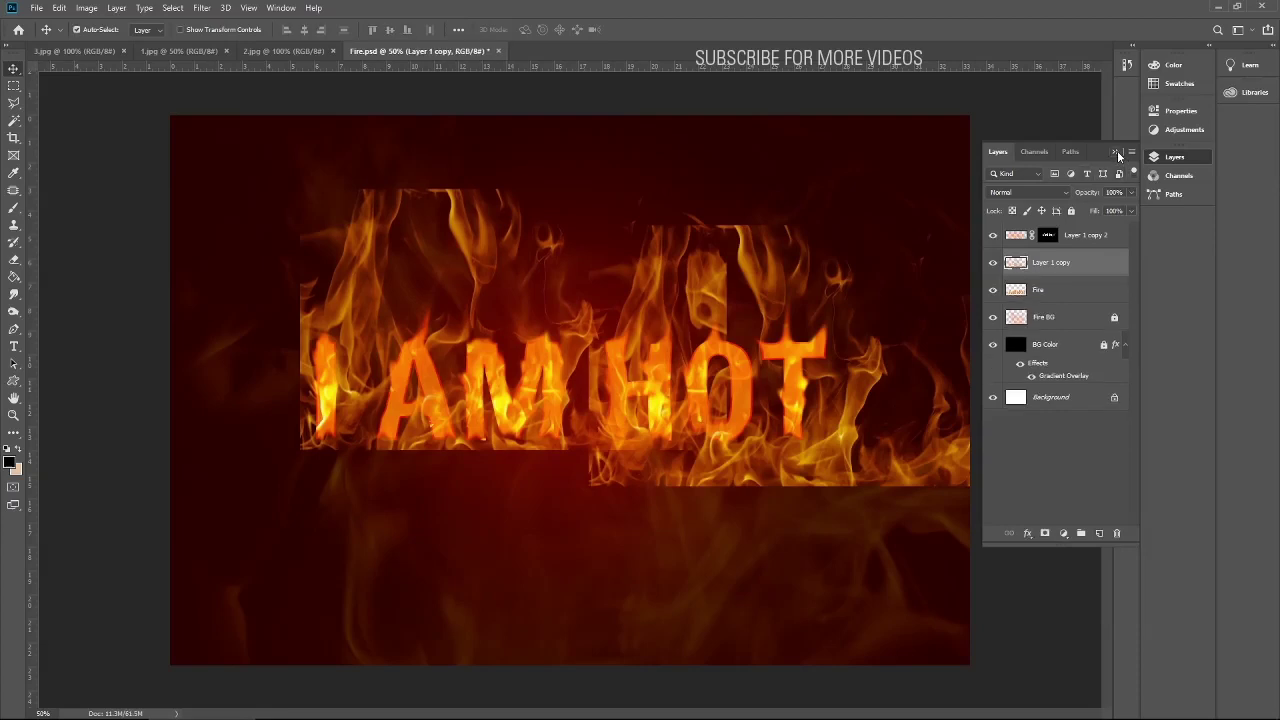
pyautogui.click(1117, 153)
# - Erase flame edges near the right side and above the H, then shrink the eraser to 90
pyautogui.click(14, 259)
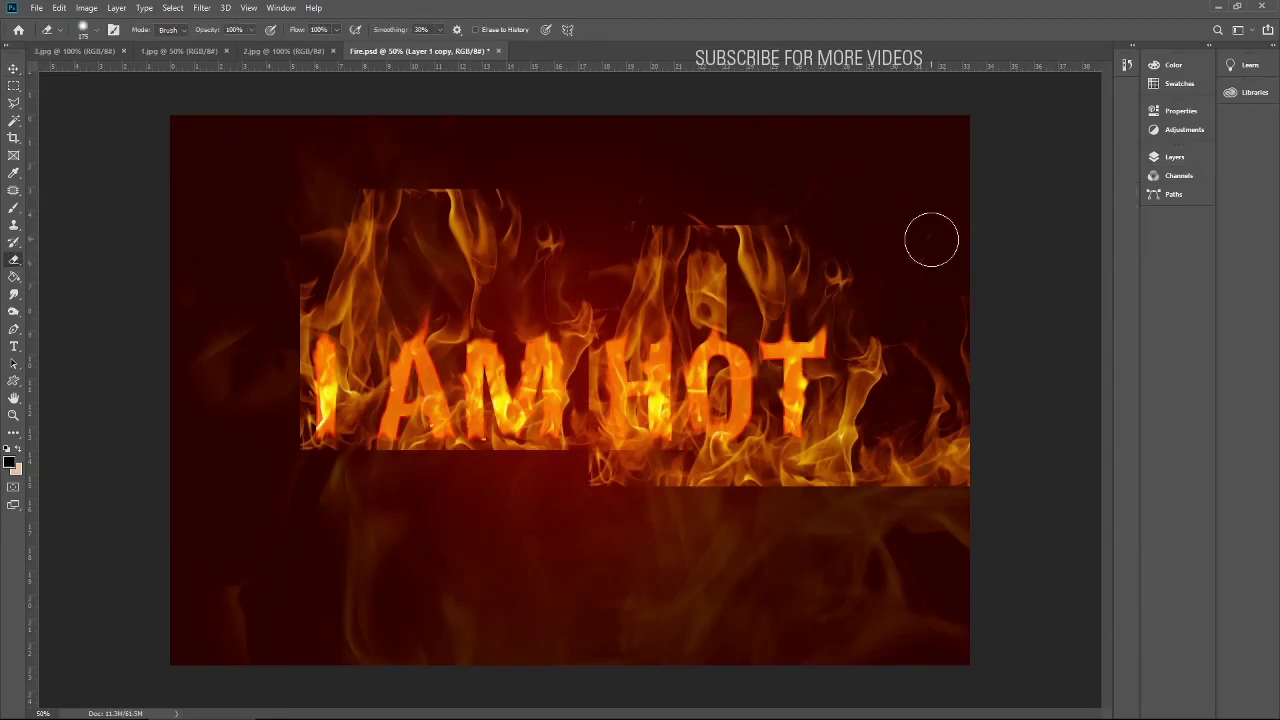
pyautogui.moveTo(970, 380)
pyautogui.mouseDown()
pyautogui.moveTo(940, 390)
pyautogui.moveTo(944, 365)
pyautogui.moveTo(964, 427)
pyautogui.moveTo(915, 496)
pyautogui.moveTo(885, 461)
pyautogui.moveTo(882, 481)
pyautogui.moveTo(943, 480)
pyautogui.moveTo(942, 451)
pyautogui.moveTo(977, 442)
pyautogui.moveTo(942, 487)
pyautogui.moveTo(842, 510)
pyautogui.moveTo(806, 508)
pyautogui.moveTo(754, 468)
pyautogui.moveTo(750, 490)
pyautogui.moveTo(701, 496)
pyautogui.moveTo(658, 478)
pyautogui.moveTo(601, 481)
pyautogui.moveTo(718, 515)
pyautogui.moveTo(729, 497)
pyautogui.moveTo(690, 491)
pyautogui.moveTo(684, 477)
pyautogui.moveTo(609, 471)
pyautogui.mouseUp()
pyautogui.moveTo(674, 221)
pyautogui.mouseDown()
pyautogui.moveTo(627, 209)
pyautogui.moveTo(704, 233)
pyautogui.moveTo(714, 165)
pyautogui.moveTo(697, 291)
pyautogui.moveTo(723, 298)
pyautogui.moveTo(703, 238)
pyautogui.moveTo(714, 172)
pyautogui.moveTo(758, 215)
pyautogui.moveTo(722, 225)
pyautogui.moveTo(803, 222)
pyautogui.moveTo(748, 210)
pyautogui.moveTo(792, 203)
pyautogui.moveTo(806, 169)
pyautogui.moveTo(565, 222)
pyautogui.moveTo(562, 257)
pyautogui.moveTo(587, 150)
pyautogui.moveTo(456, 177)
pyautogui.moveTo(419, 216)
pyautogui.moveTo(425, 200)
pyautogui.moveTo(580, 200)
pyautogui.moveTo(533, 205)
pyautogui.moveTo(529, 160)
pyautogui.moveTo(496, 191)
pyautogui.moveTo(471, 156)
pyautogui.moveTo(458, 223)
pyautogui.moveTo(441, 154)
pyautogui.moveTo(416, 254)
pyautogui.moveTo(406, 176)
pyautogui.moveTo(340, 210)
pyautogui.moveTo(421, 211)
pyautogui.moveTo(291, 265)
pyautogui.moveTo(279, 313)
pyautogui.moveTo(296, 315)
pyautogui.moveTo(273, 402)
pyautogui.moveTo(320, 269)
pyautogui.moveTo(375, 241)
pyautogui.moveTo(423, 264)
pyautogui.moveTo(432, 163)
pyautogui.moveTo(253, 286)
pyautogui.moveTo(241, 375)
pyautogui.moveTo(319, 491)
pyautogui.moveTo(386, 475)
pyautogui.moveTo(362, 462)
pyautogui.moveTo(356, 513)
pyautogui.moveTo(451, 490)
pyautogui.mouseUp()
pyautogui.press('[')
pyautogui.press('[')
pyautogui.press('[')
pyautogui.press('[')
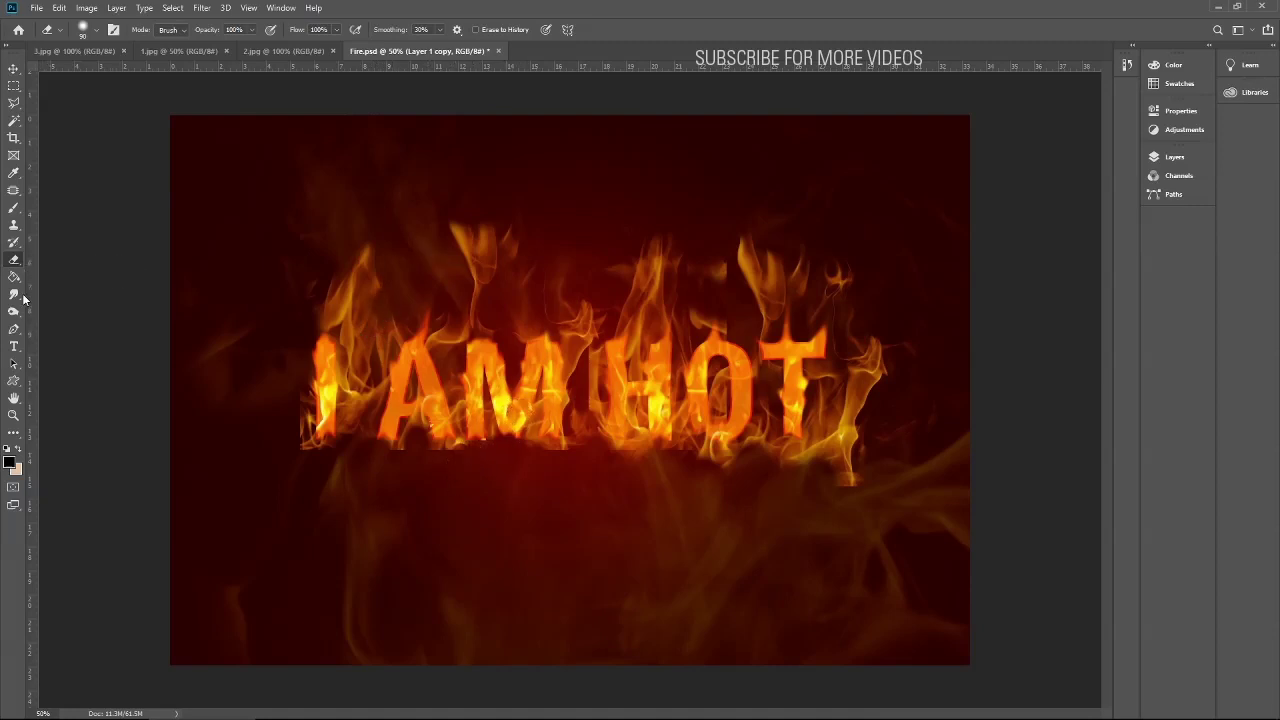
# - Smudge the flame tips above the A, H, O and T upward into taller wisps, softening lower edges
pyautogui.moveTo(14, 295); pyautogui.dragTo(77, 327)
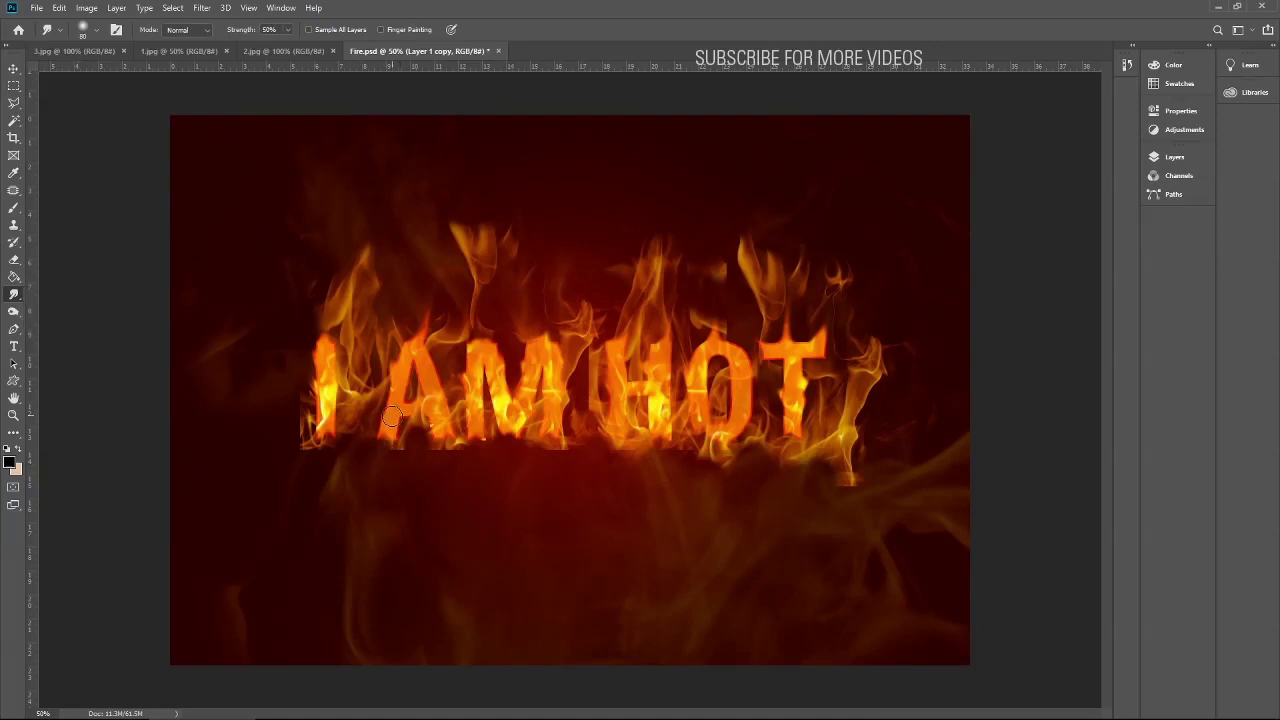
pyautogui.moveTo(423, 438); pyautogui.dragTo(391, 491)
pyautogui.moveTo(466, 238)
pyautogui.mouseDown()
pyautogui.moveTo(486, 175)
pyautogui.moveTo(469, 208)
pyautogui.moveTo(454, 201)
pyautogui.moveTo(482, 232)
pyautogui.moveTo(492, 198)
pyautogui.mouseUp()
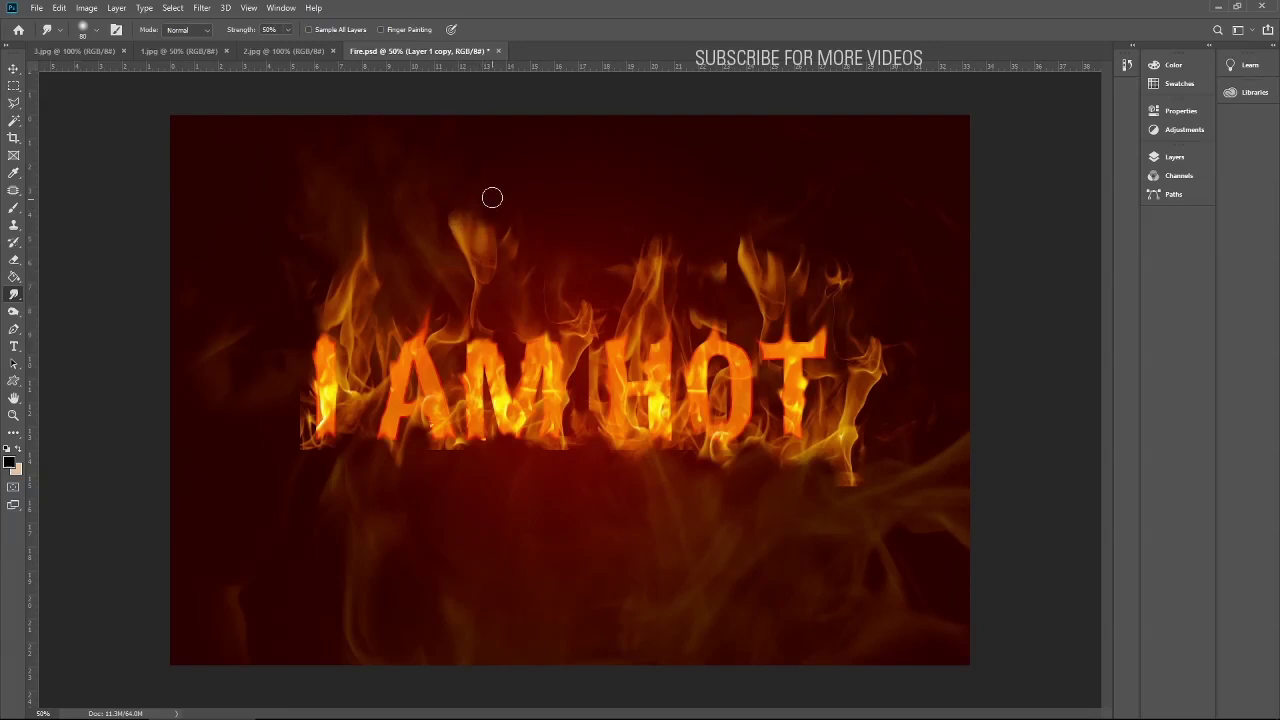
pyautogui.moveTo(671, 257); pyautogui.dragTo(662, 192)
pyautogui.moveTo(754, 255); pyautogui.dragTo(737, 201)
pyautogui.moveTo(767, 284)
pyautogui.mouseDown()
pyautogui.moveTo(771, 229)
pyautogui.moveTo(835, 211)
pyautogui.mouseUp()
pyautogui.moveTo(849, 269); pyautogui.dragTo(884, 212)
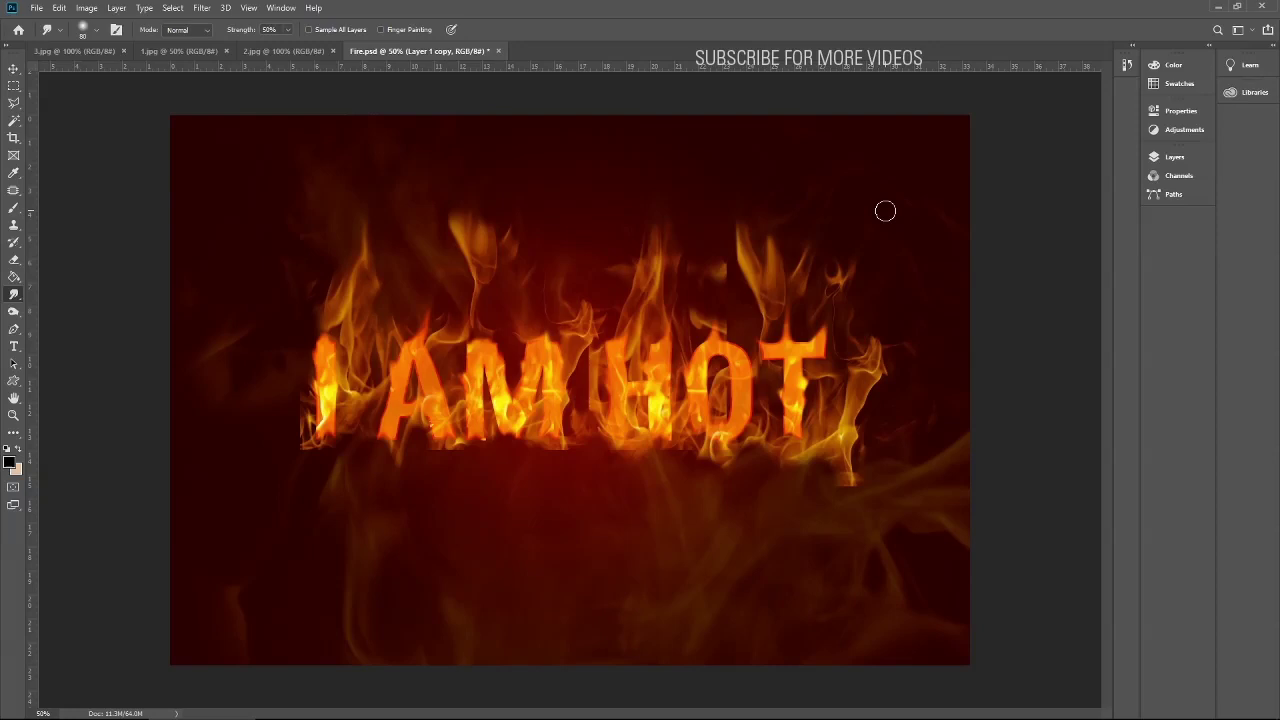
pyautogui.moveTo(866, 378); pyautogui.dragTo(888, 332)
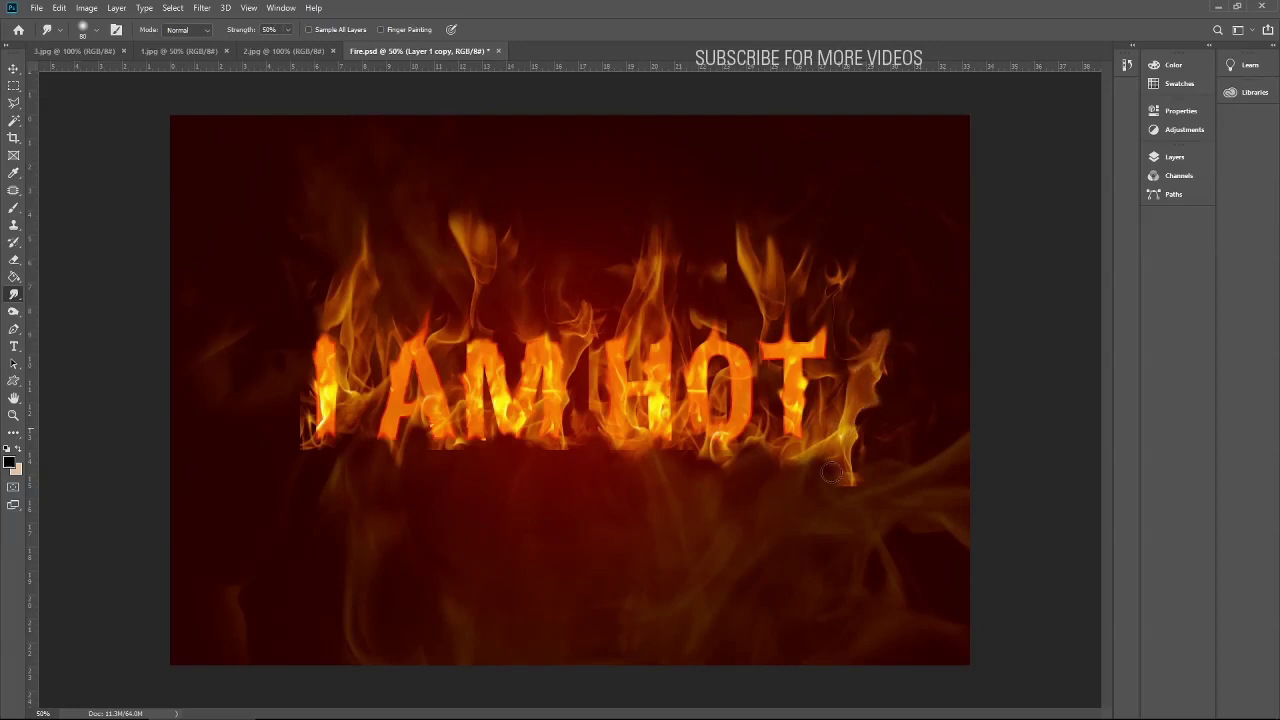
pyautogui.moveTo(832, 472); pyautogui.dragTo(848, 500)
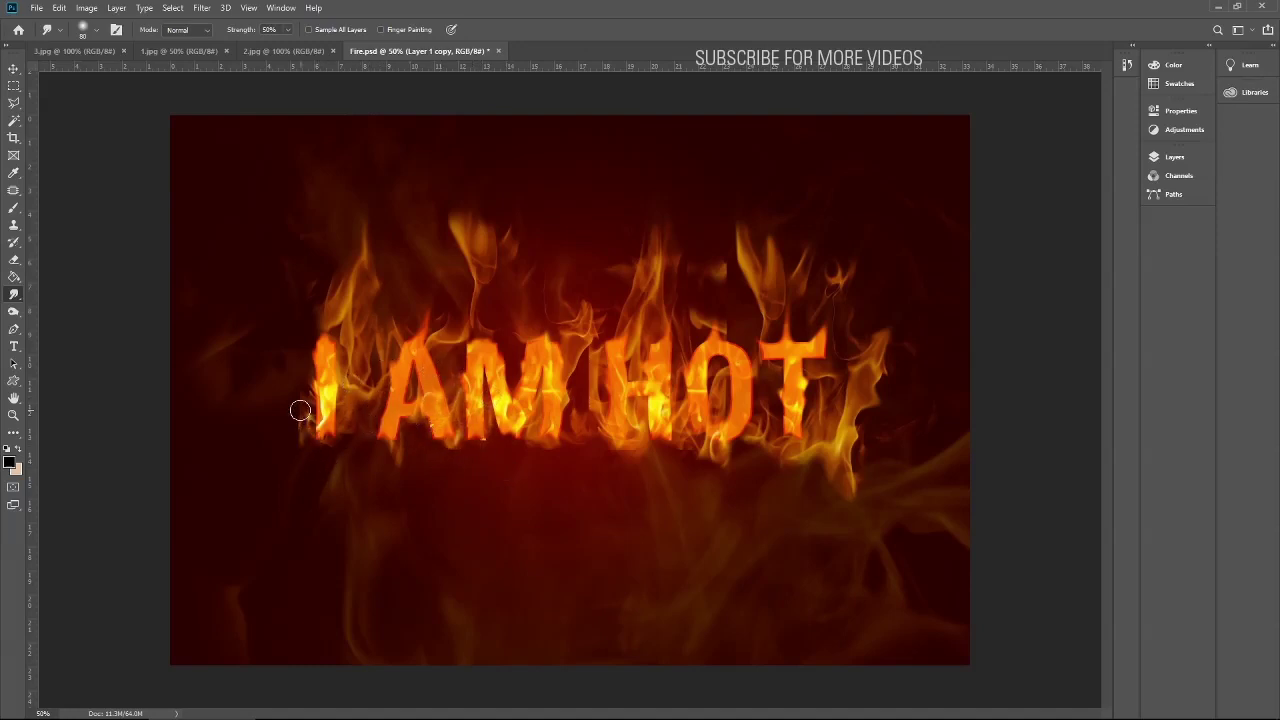
pyautogui.moveTo(297, 409); pyautogui.dragTo(293, 447)
pyautogui.moveTo(505, 250)
pyautogui.mouseDown()
pyautogui.moveTo(442, 149)
pyautogui.moveTo(467, 229)
pyautogui.moveTo(476, 238)
pyautogui.moveTo(450, 118)
pyautogui.mouseUp()
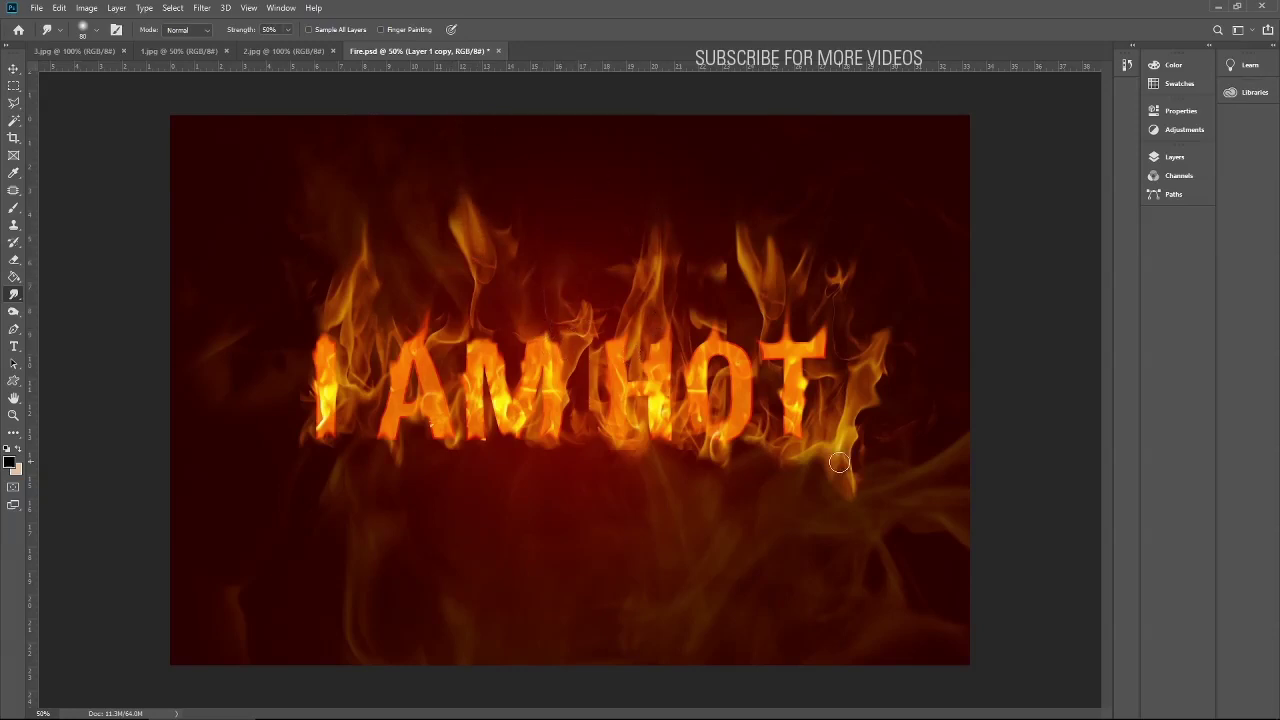
pyautogui.moveTo(902, 354); pyautogui.dragTo(892, 229)
pyautogui.moveTo(845, 379); pyautogui.dragTo(833, 268)
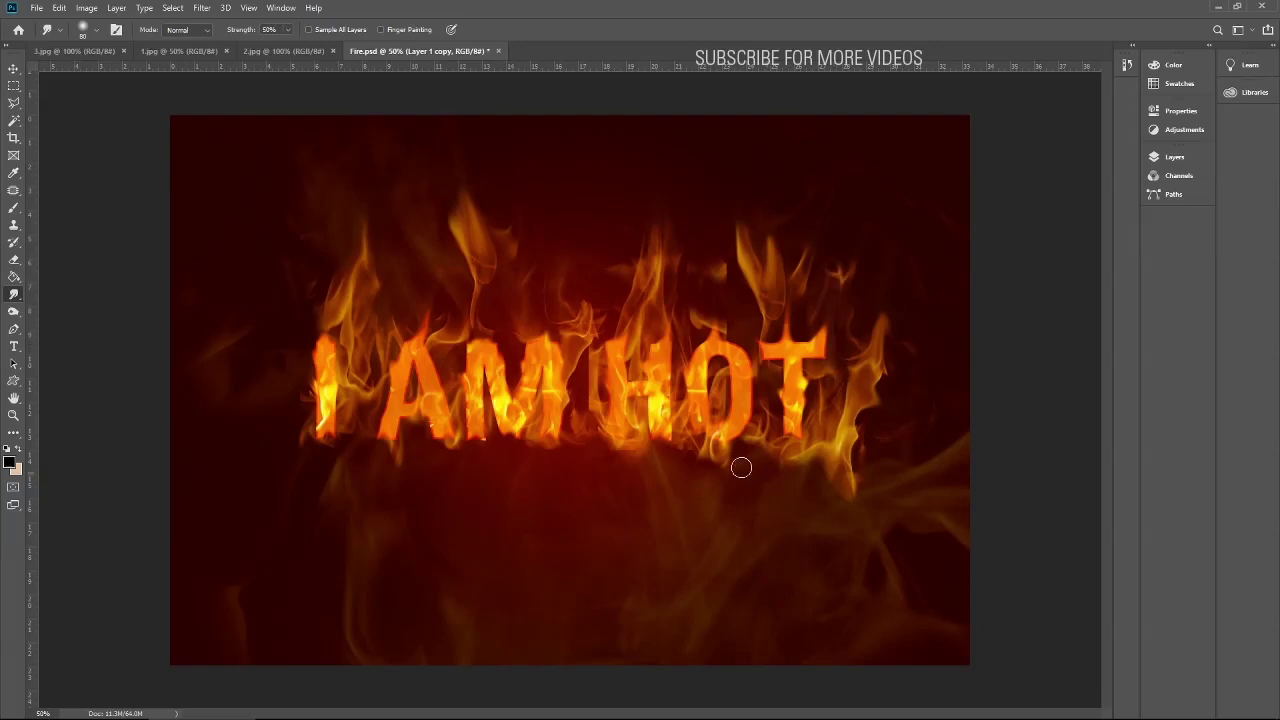
# - Duplicate the Fire layer, move Fire copy to the top, and lower its opacity to about 38%
pyautogui.click(13, 69)
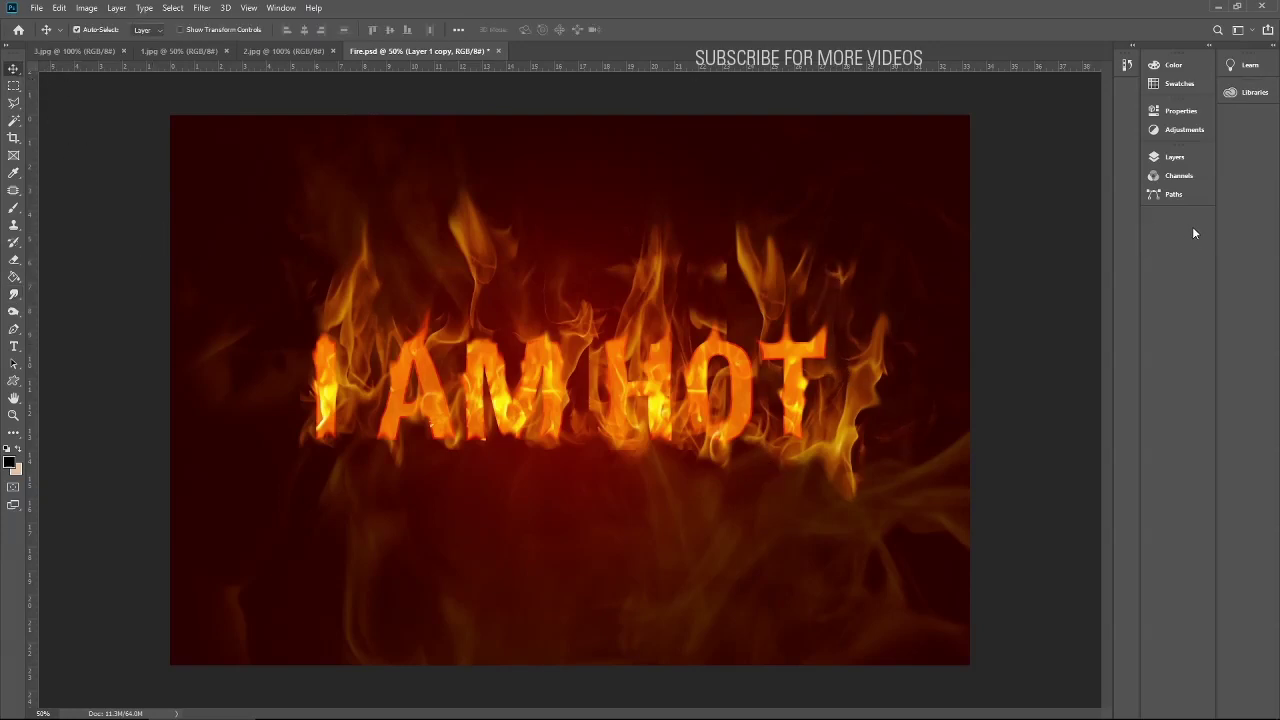
pyautogui.click(1170, 157)
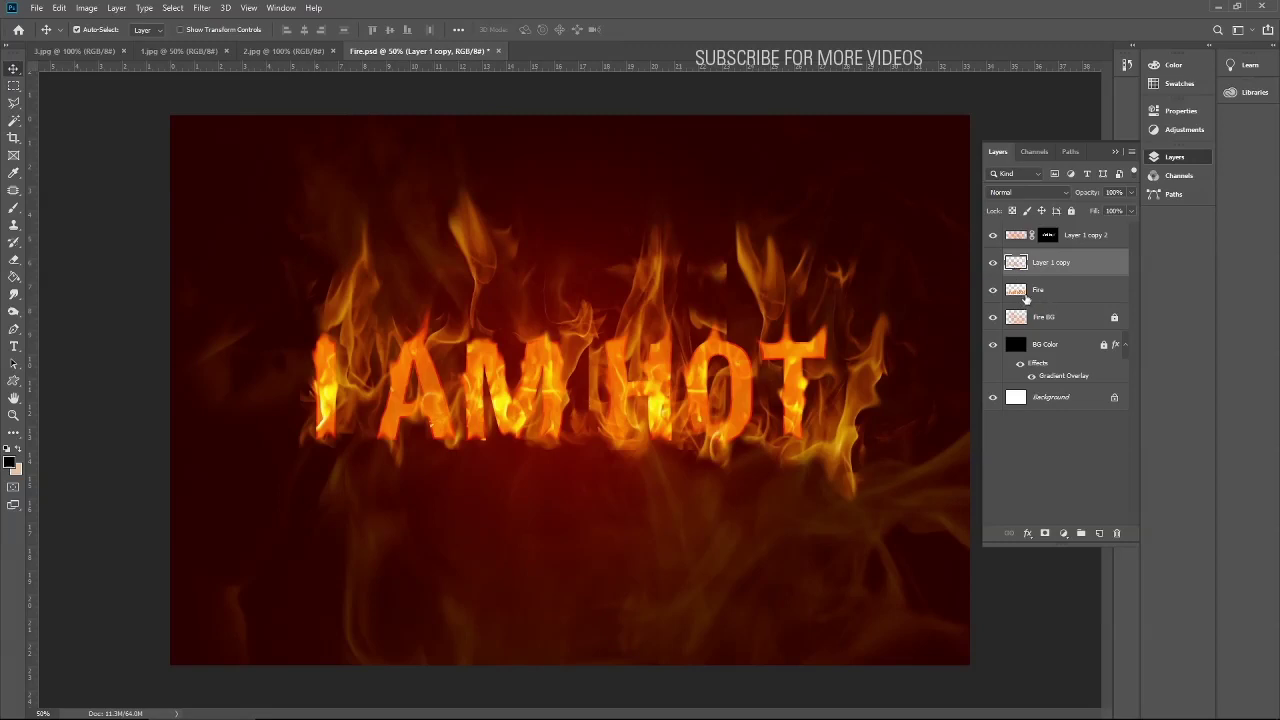
pyautogui.moveTo(1025, 298); pyautogui.dragTo(1101, 534)
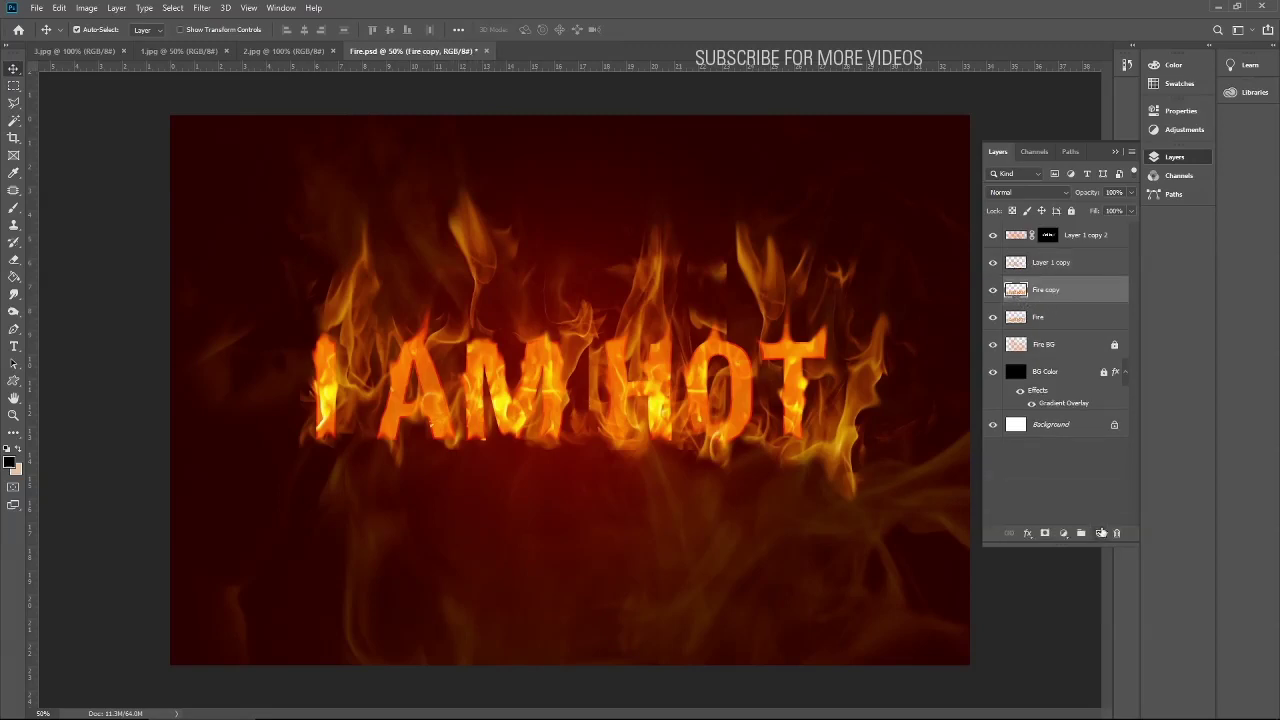
pyautogui.moveTo(1016, 290); pyautogui.dragTo(1014, 232)
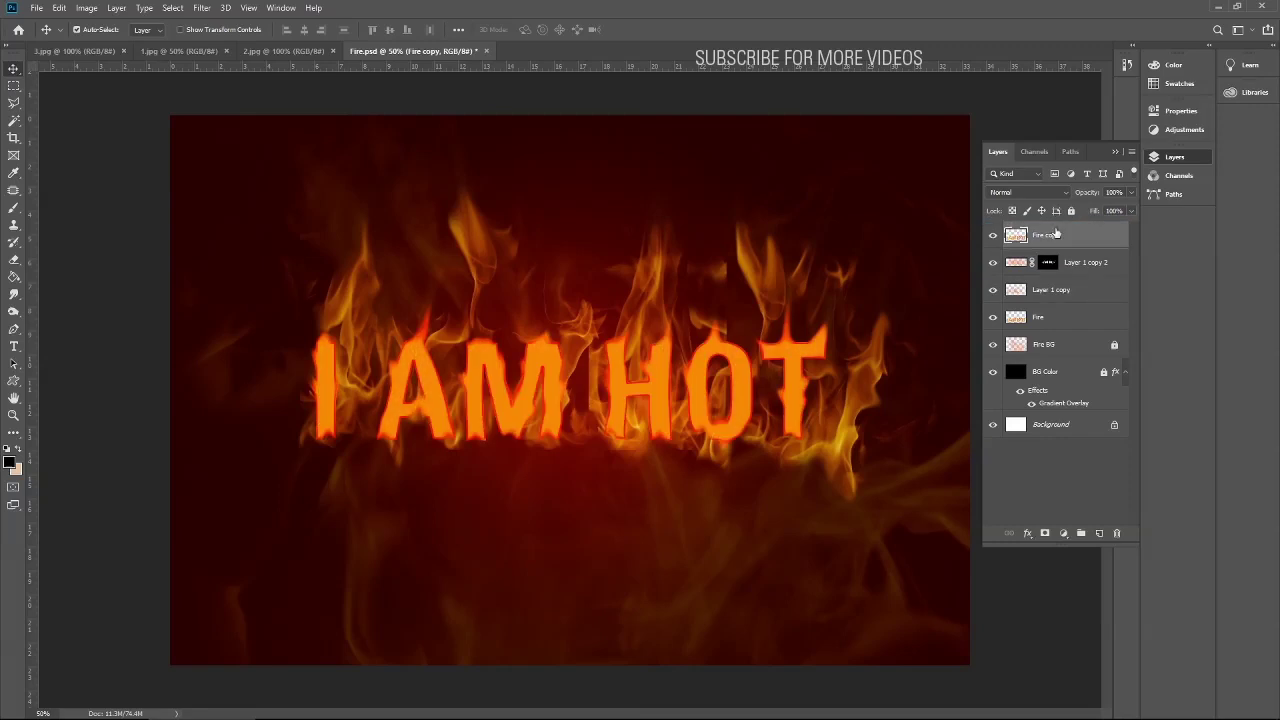
pyautogui.moveTo(1101, 210); pyautogui.dragTo(1096, 211)
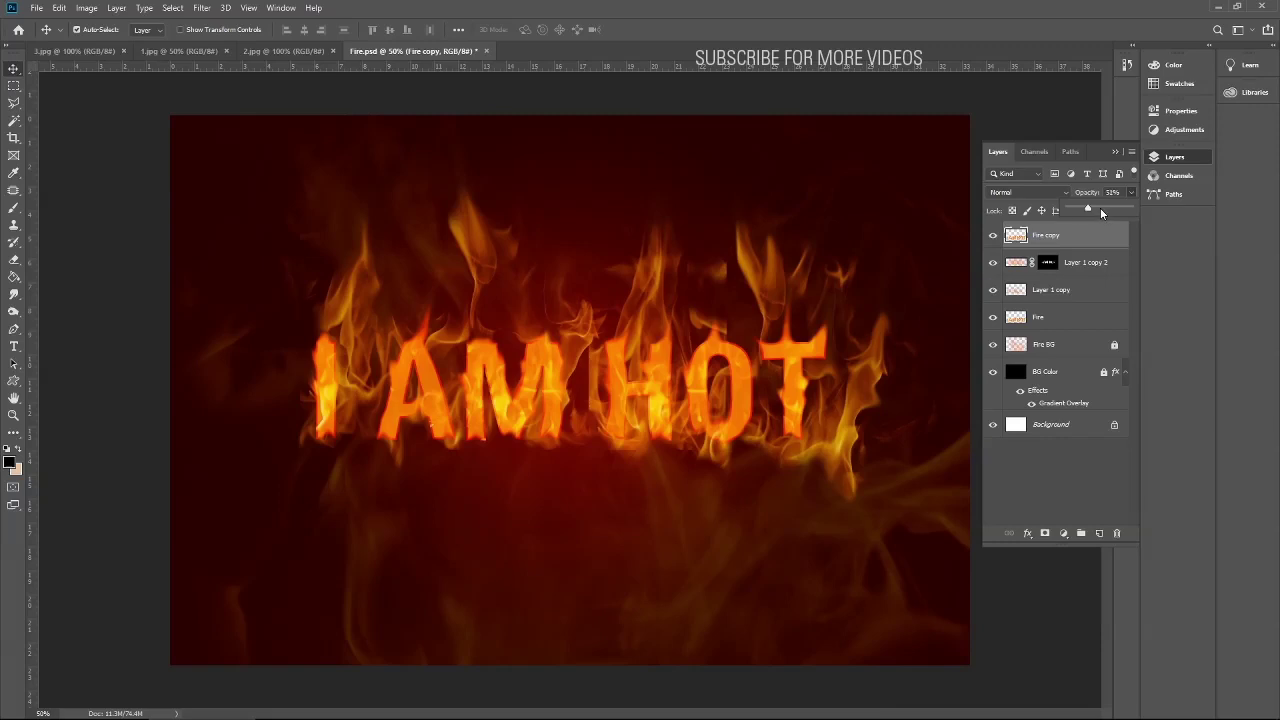
pyautogui.moveTo(1100, 211)
pyautogui.mouseDown()
pyautogui.moveTo(1131, 206)
pyautogui.moveTo(1090, 210)
pyautogui.mouseUp()
# - Paste copied flames into Fire.psd, then delete the misplaced flame rectangle
pyautogui.click(1115, 152)
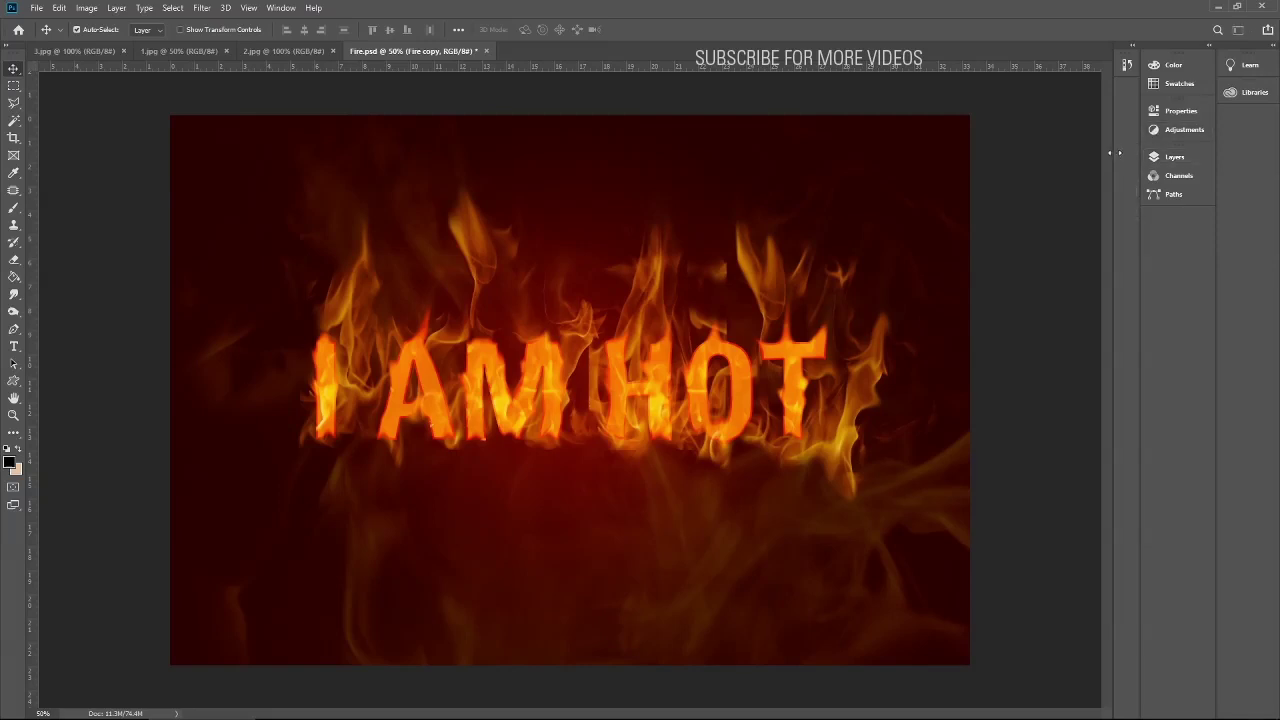
pyautogui.click(271, 51)
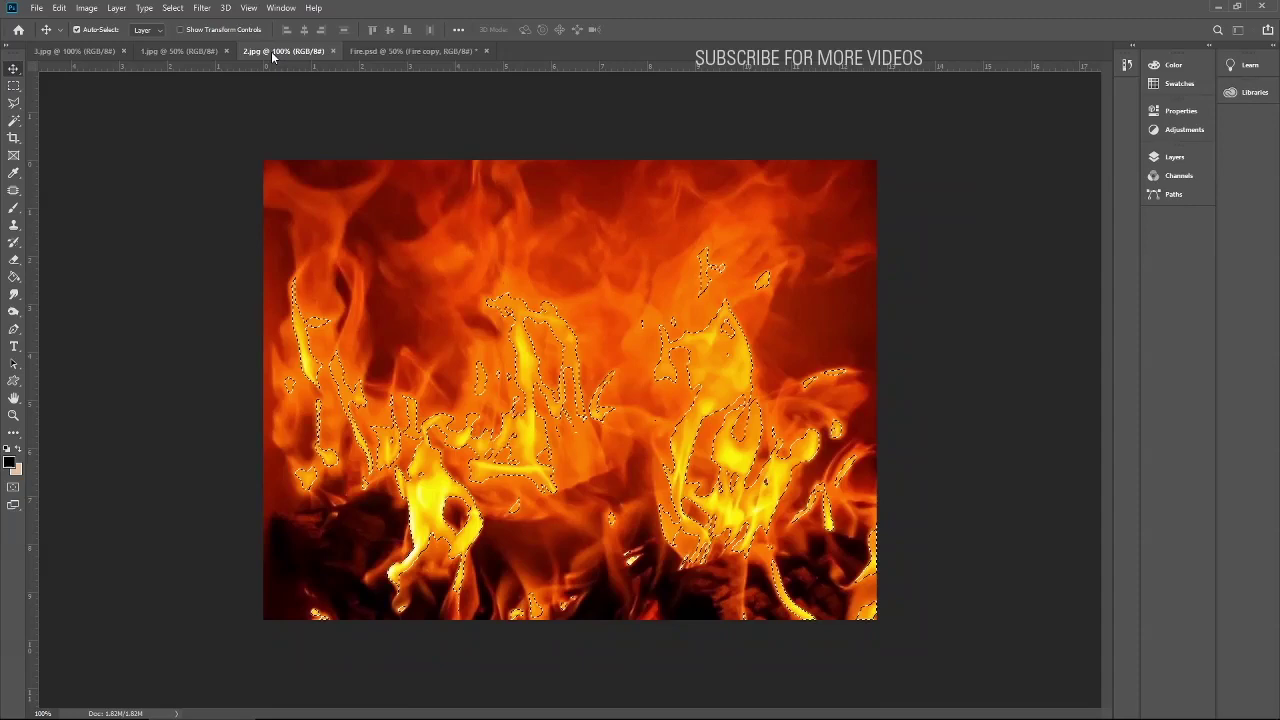
pyautogui.click(87, 50)
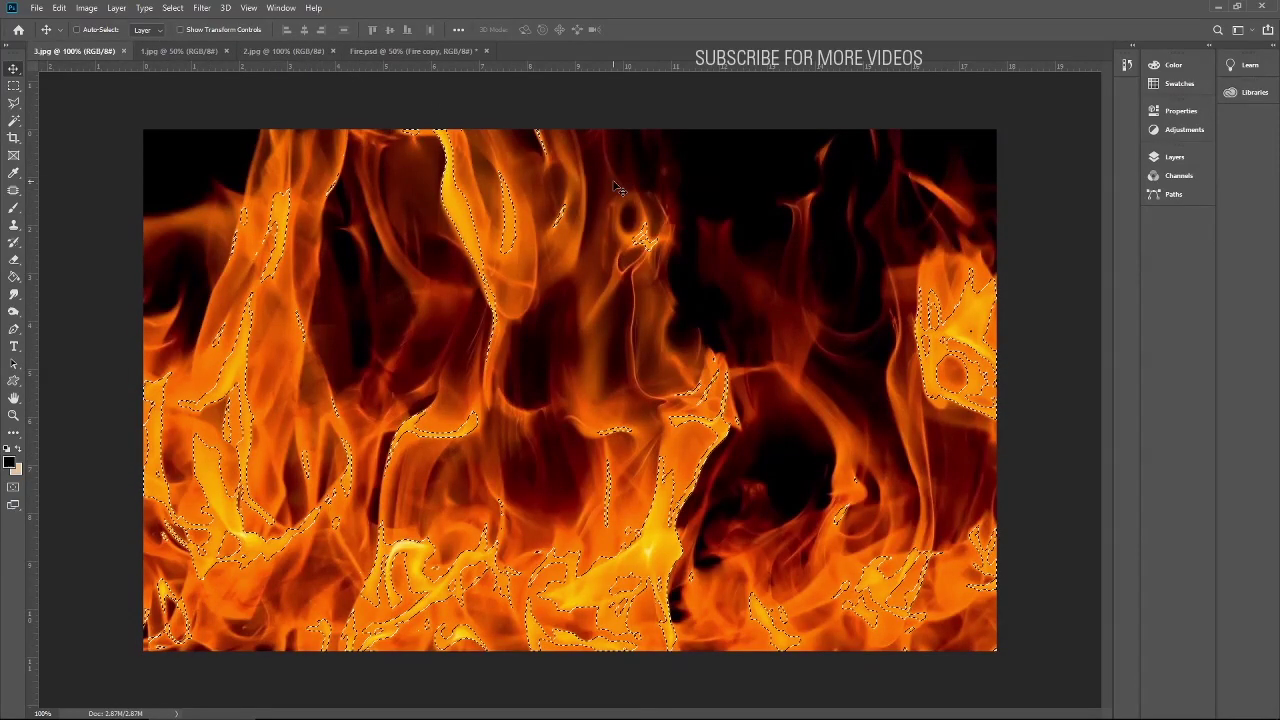
pyautogui.click(390, 51)
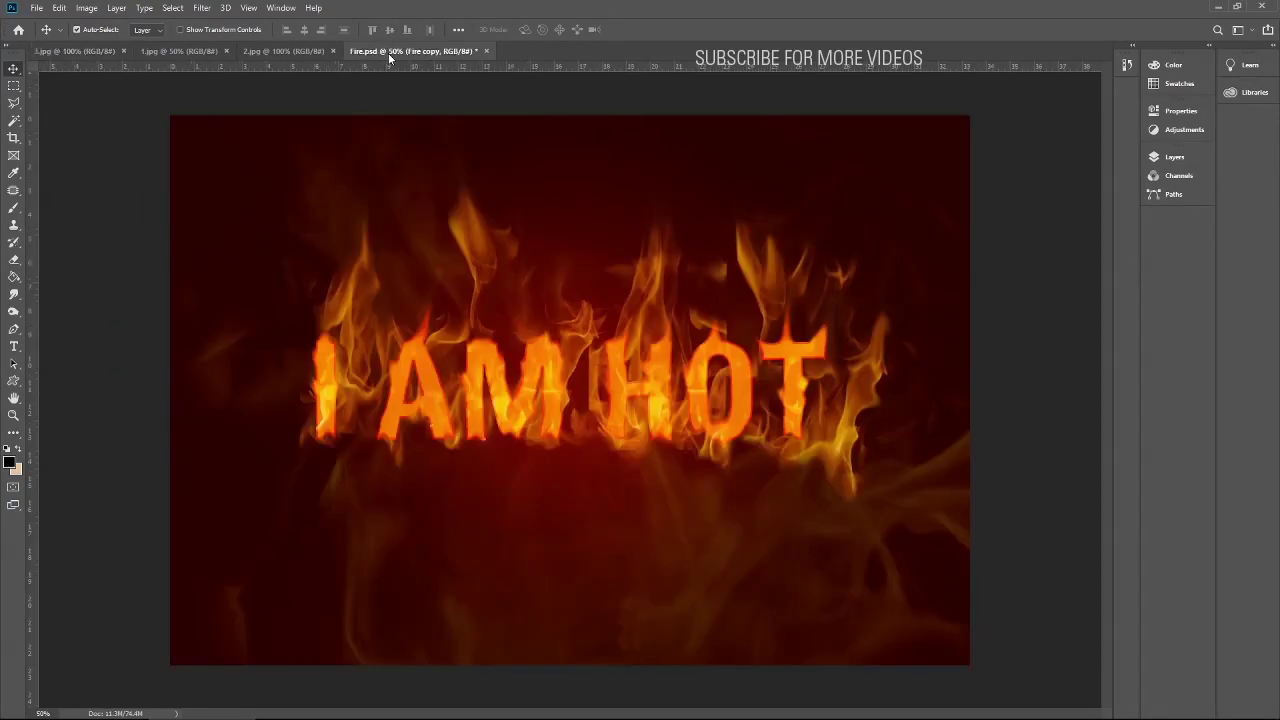
pyautogui.click(1174, 158)
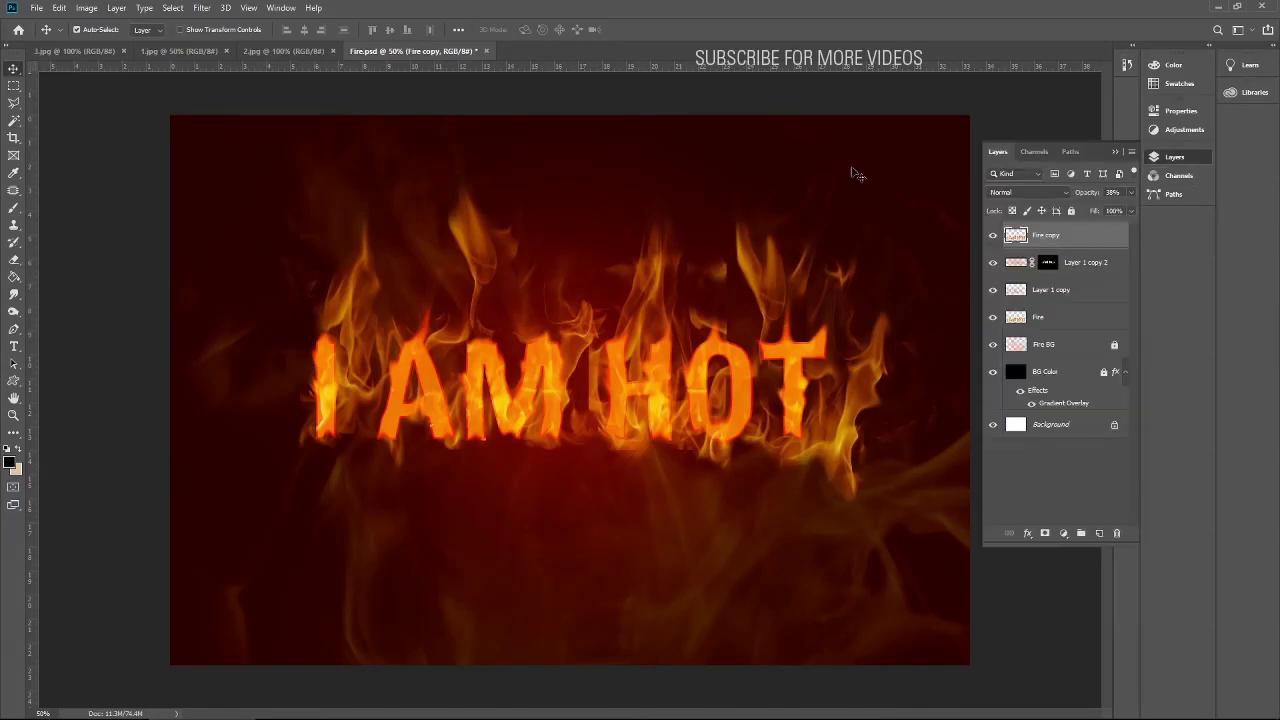
pyautogui.hotkey('ctrl', 'v')
pyautogui.moveTo(612, 485); pyautogui.dragTo(558, 521)
pyautogui.press('Delete')
# - Bring in flames from the 2.jpg photo and position them over the letters
pyautogui.click(262, 51)
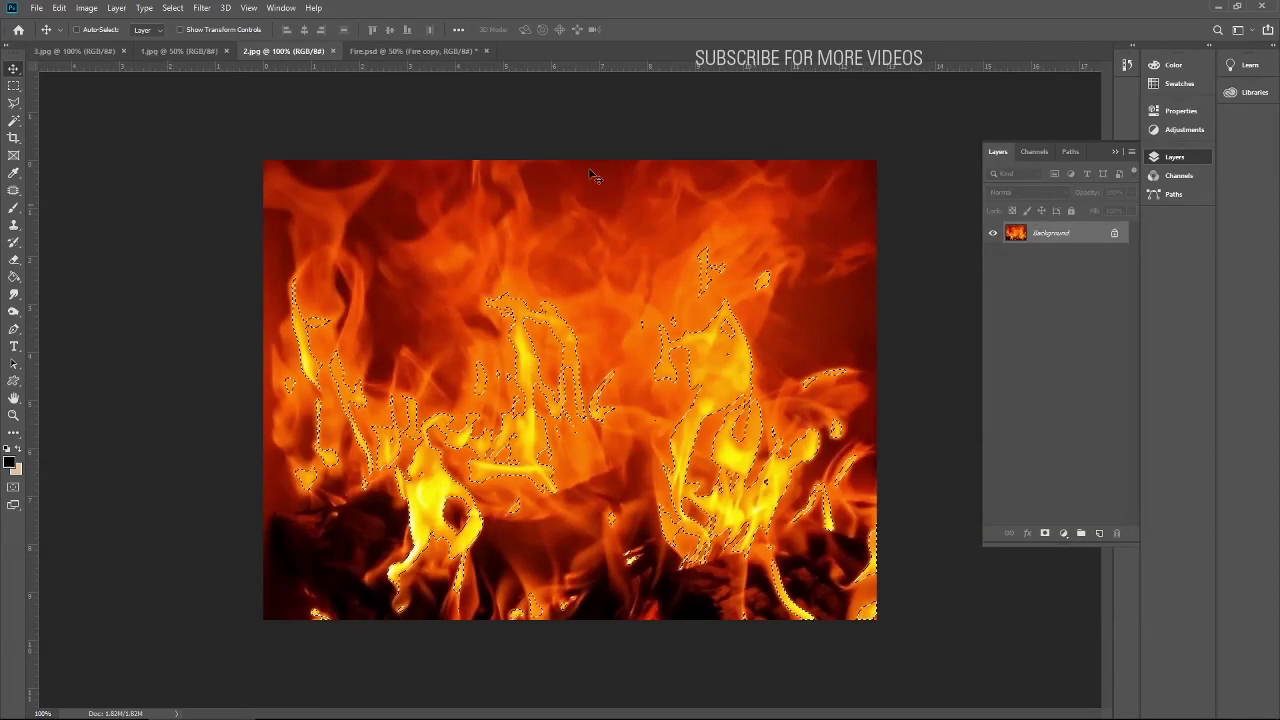
pyautogui.click(440, 51)
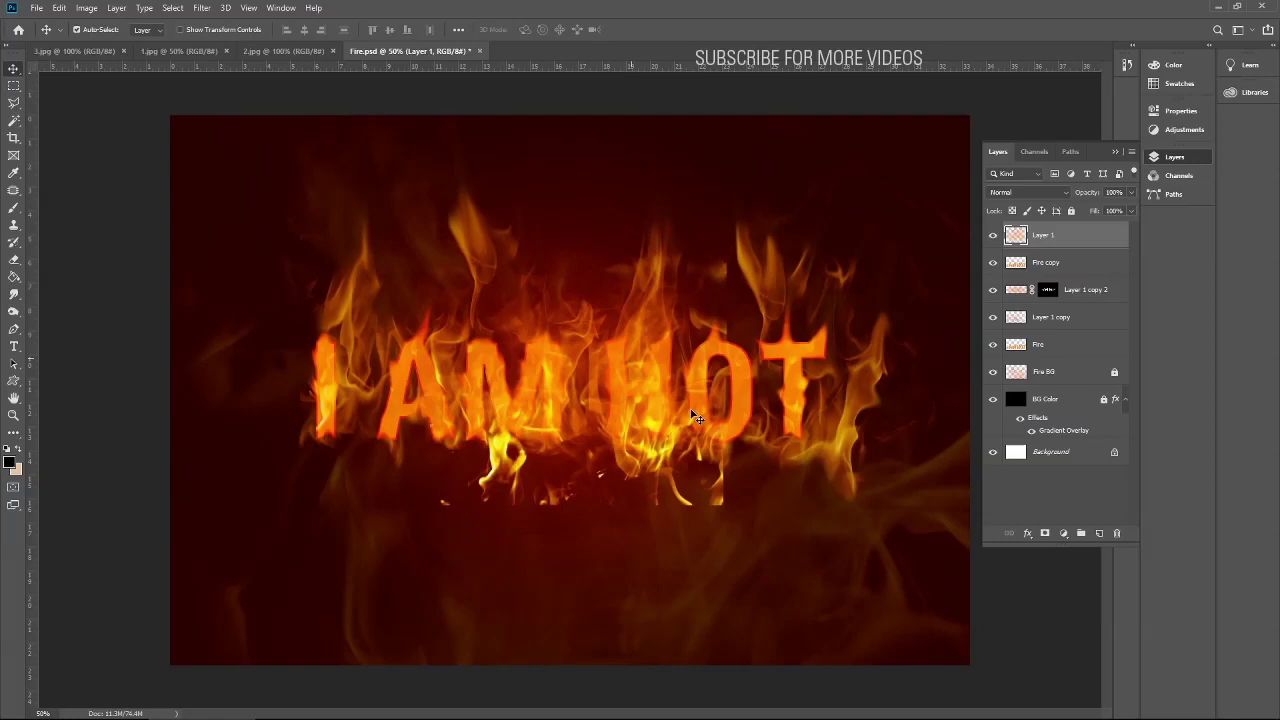
pyautogui.moveTo(670, 470); pyautogui.dragTo(656, 432)
pyautogui.moveTo(561, 317); pyautogui.dragTo(816, 308)
# - Merge the three flame layers into Layer 1 copy 4 and lower its opacity to 74%
pyautogui.keyDown('shift'); pyautogui.click(1023, 298); pyautogui.keyUp('shift')
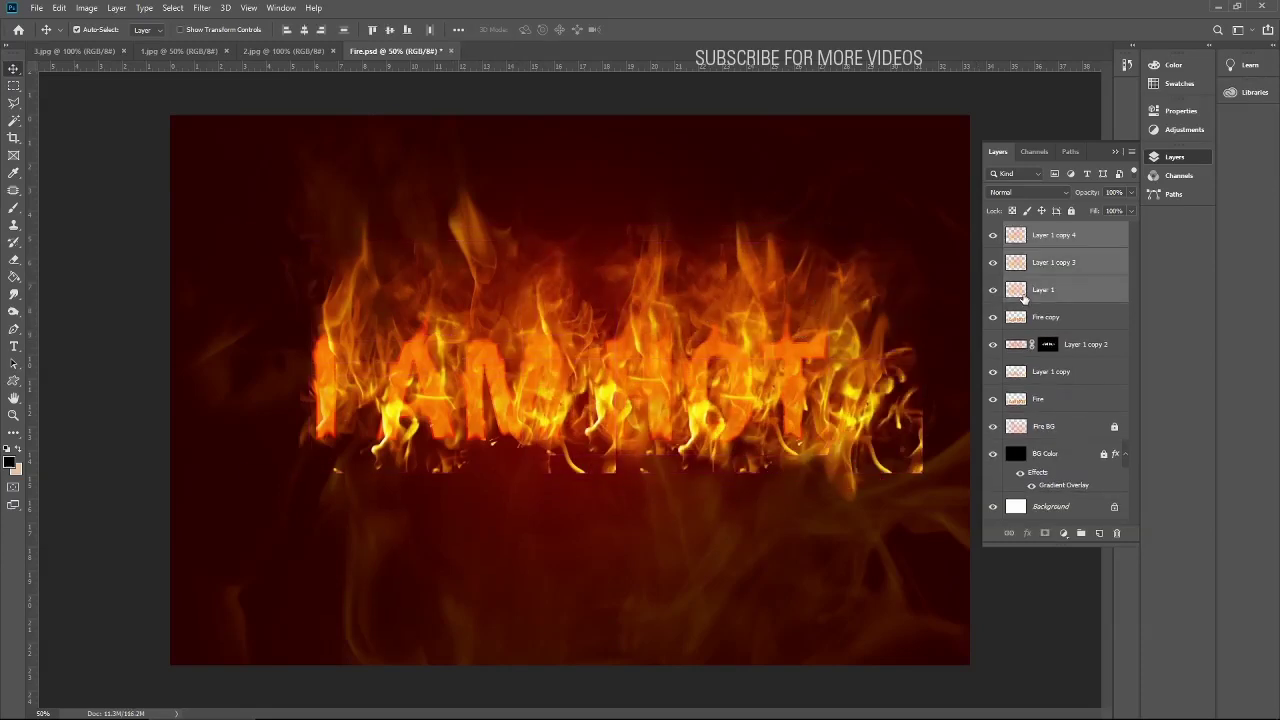
pyautogui.hotkey('ctrl', 'e')
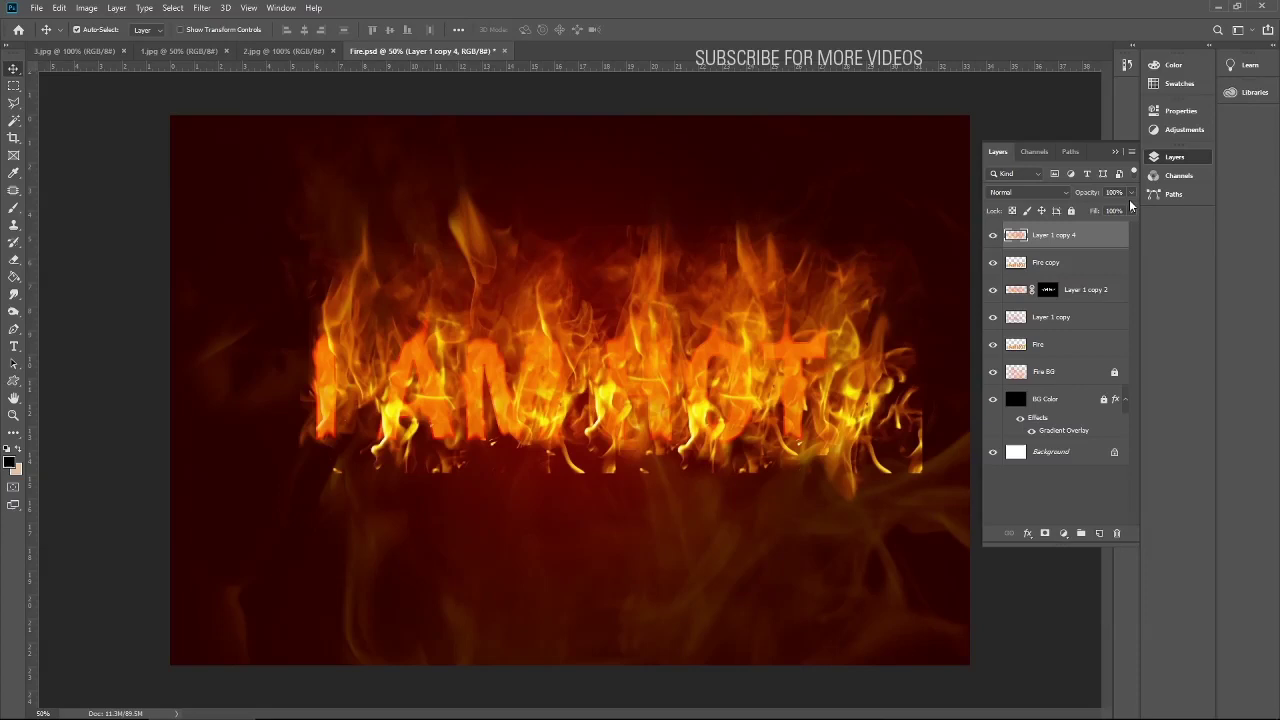
pyautogui.moveTo(1112, 208); pyautogui.dragTo(1121, 211)
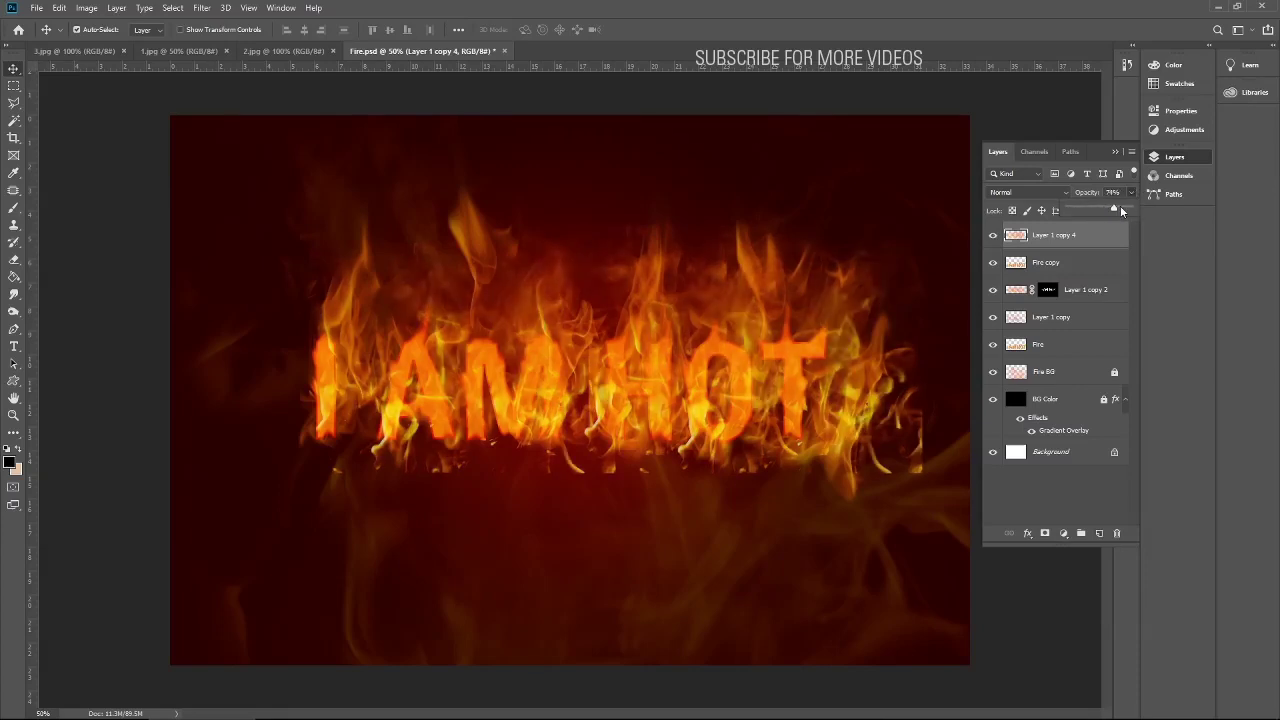
# - Try erasing flames over the M, H and O with a 175 eraser, then undo it
pyautogui.click(14, 259)
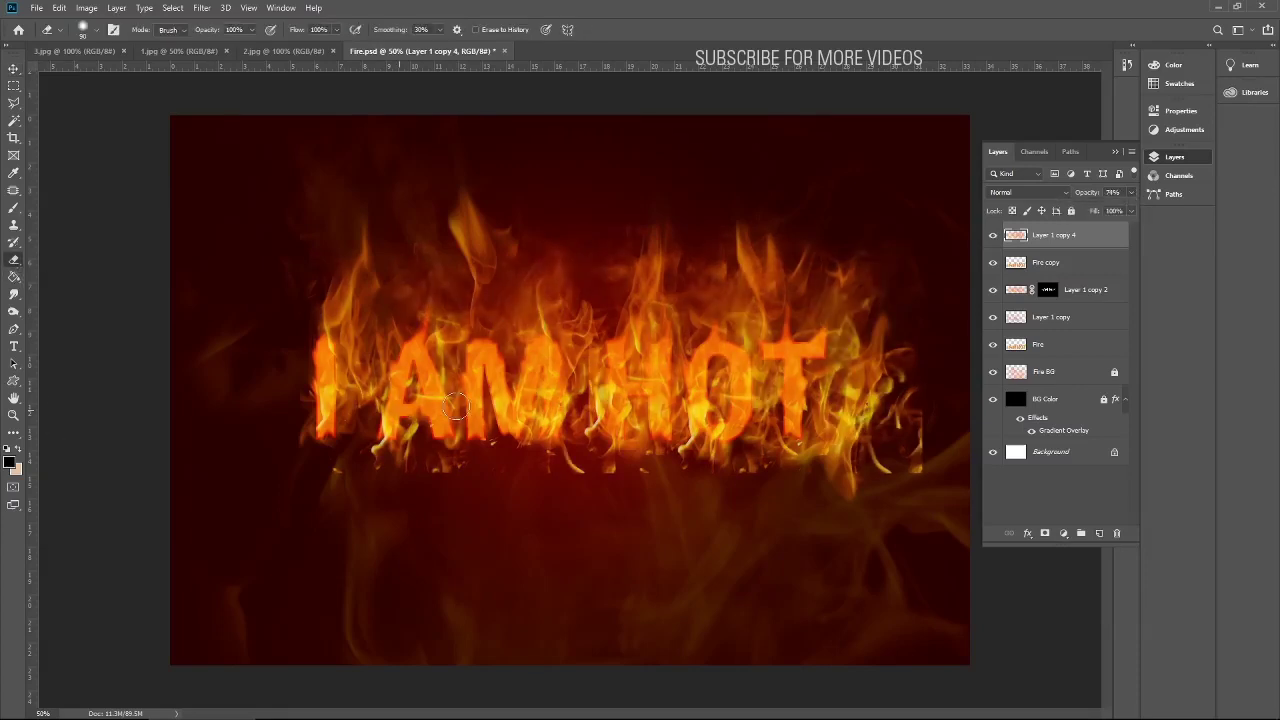
pyautogui.press(']')
pyautogui.press(']')
pyautogui.press(']')
pyautogui.press(']')
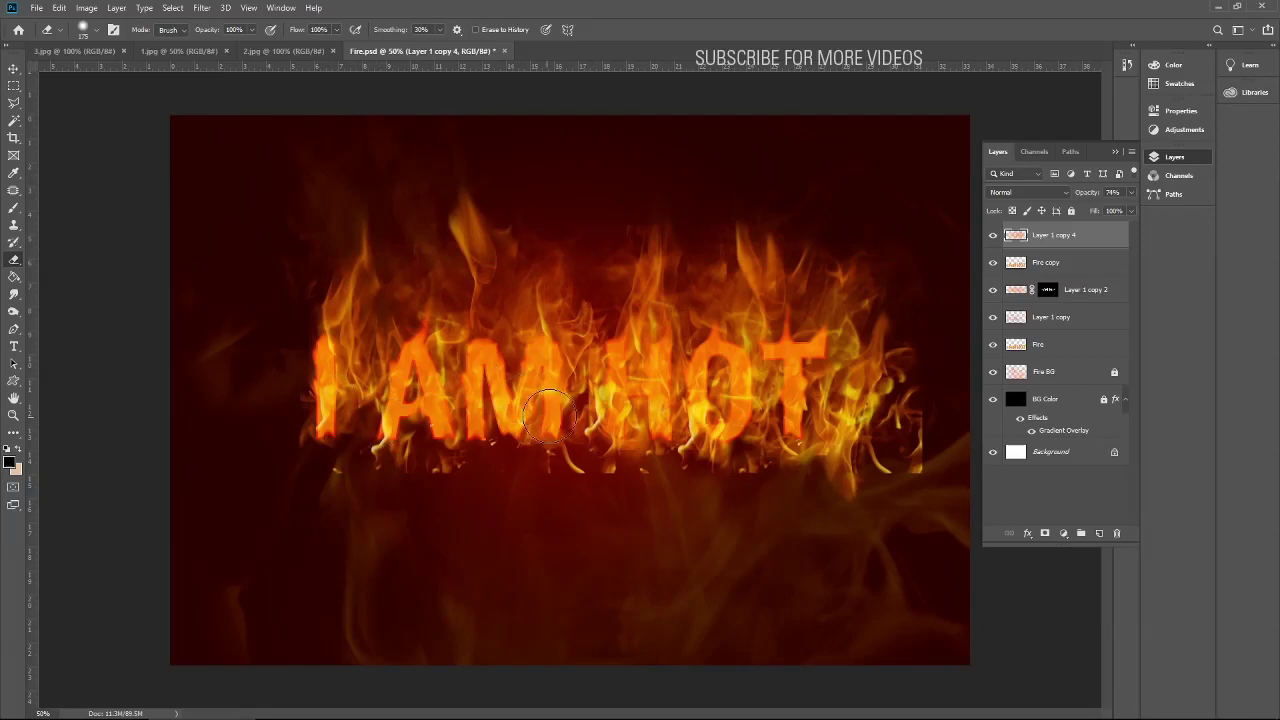
pyautogui.moveTo(548, 416)
pyautogui.mouseDown()
pyautogui.moveTo(647, 364)
pyautogui.moveTo(627, 333)
pyautogui.moveTo(640, 331)
pyautogui.moveTo(671, 410)
pyautogui.moveTo(749, 405)
pyautogui.moveTo(752, 328)
pyautogui.moveTo(734, 322)
pyautogui.moveTo(751, 304)
pyautogui.moveTo(793, 395)
pyautogui.moveTo(738, 365)
pyautogui.moveTo(709, 385)
pyautogui.moveTo(710, 368)
pyautogui.moveTo(781, 429)
pyautogui.moveTo(821, 380)
pyautogui.moveTo(813, 346)
pyautogui.moveTo(787, 365)
pyautogui.moveTo(773, 409)
pyautogui.moveTo(637, 422)
pyautogui.moveTo(656, 414)
pyautogui.moveTo(612, 371)
pyautogui.moveTo(532, 359)
pyautogui.moveTo(524, 384)
pyautogui.moveTo(450, 385)
pyautogui.moveTo(392, 417)
pyautogui.moveTo(338, 410)
pyautogui.mouseUp()
pyautogui.hotkey('ctrl', 'z')
pyautogui.hotkey('ctrl', 'z')
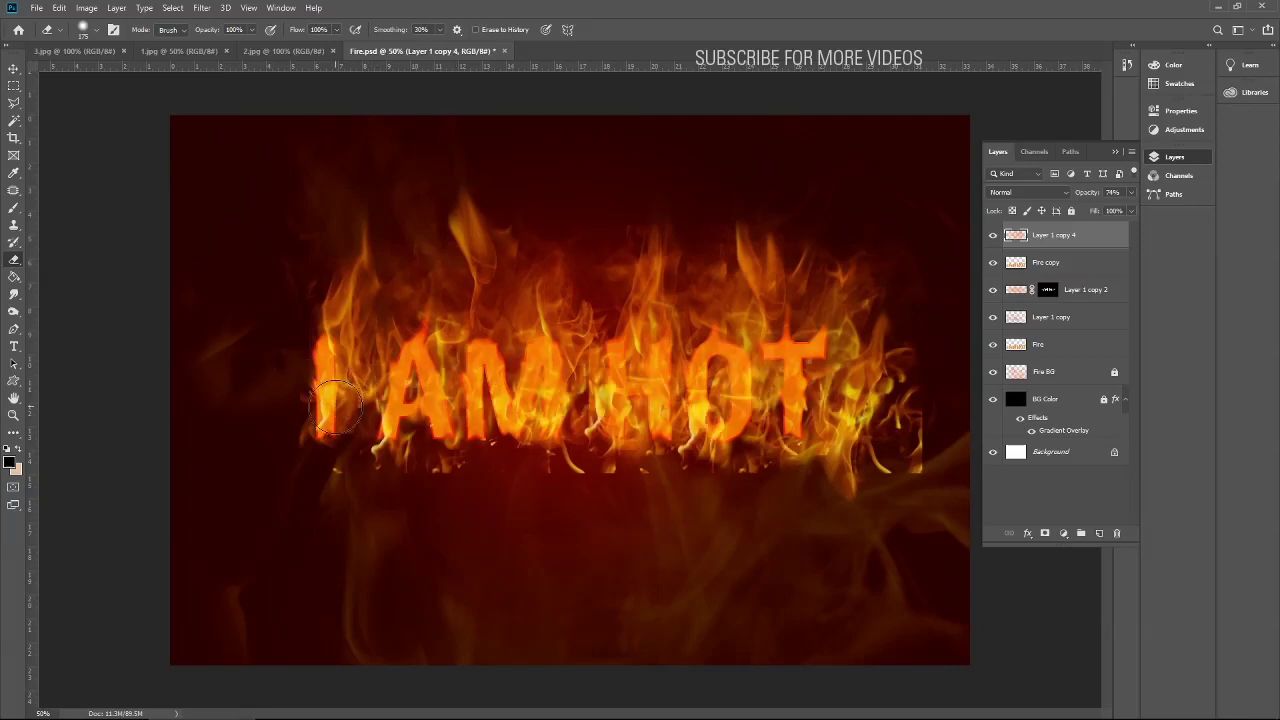
# - Clear the flames inside the I AM HOT letters, shift the flame layer slightly lower, and clear them again
pyautogui.keyDown('ctrl'); pyautogui.click(1016, 240); pyautogui.keyUp('ctrl')
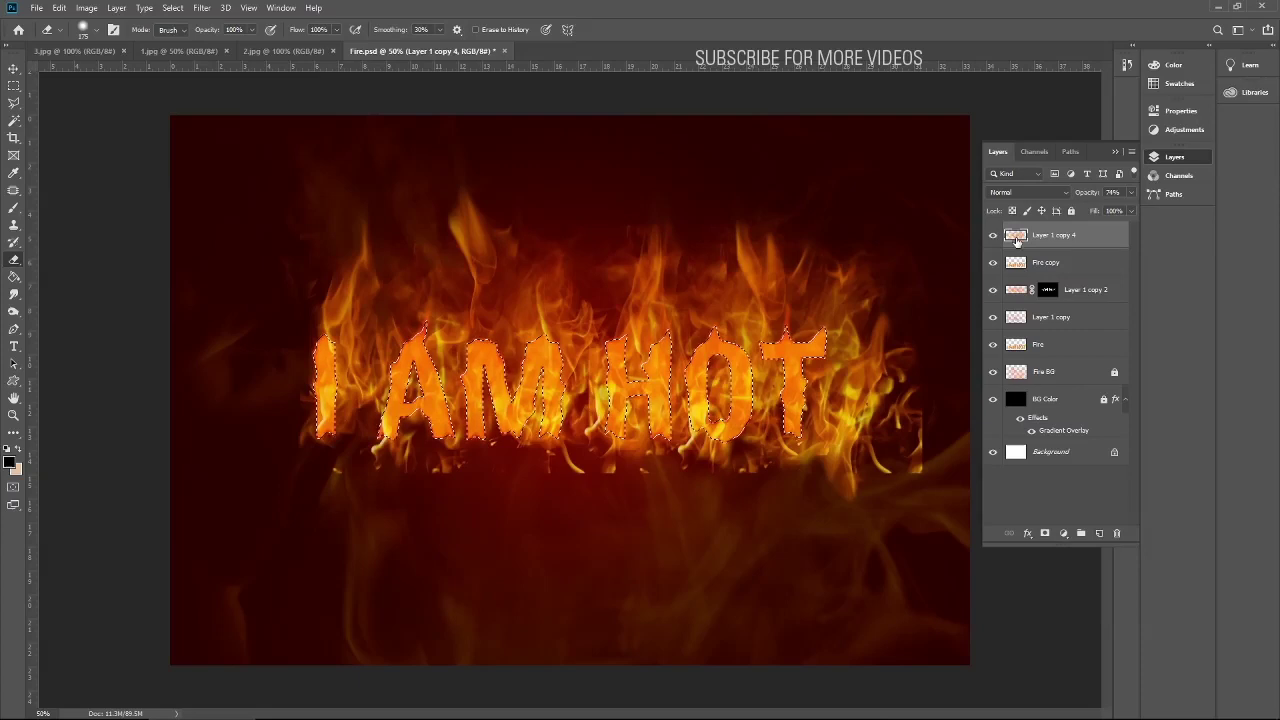
pyautogui.press('Delete')
pyautogui.hotkey('ctrl', 'd')
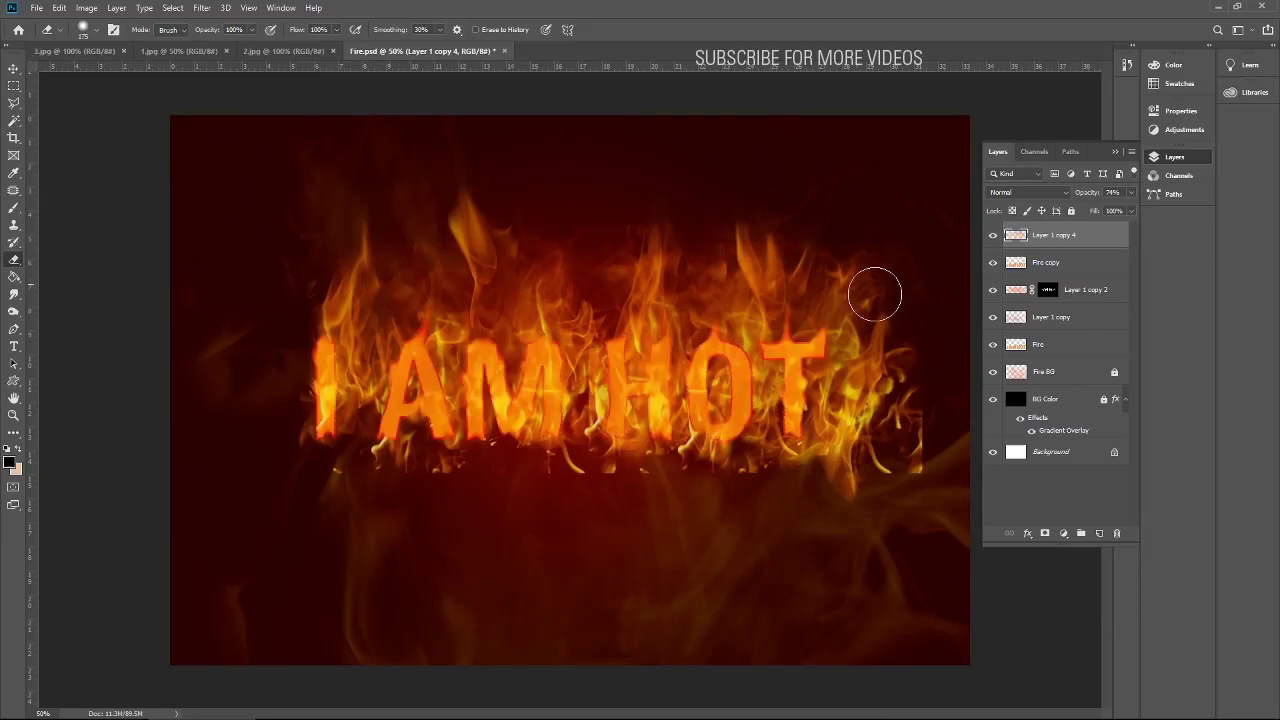
pyautogui.click(14, 68)
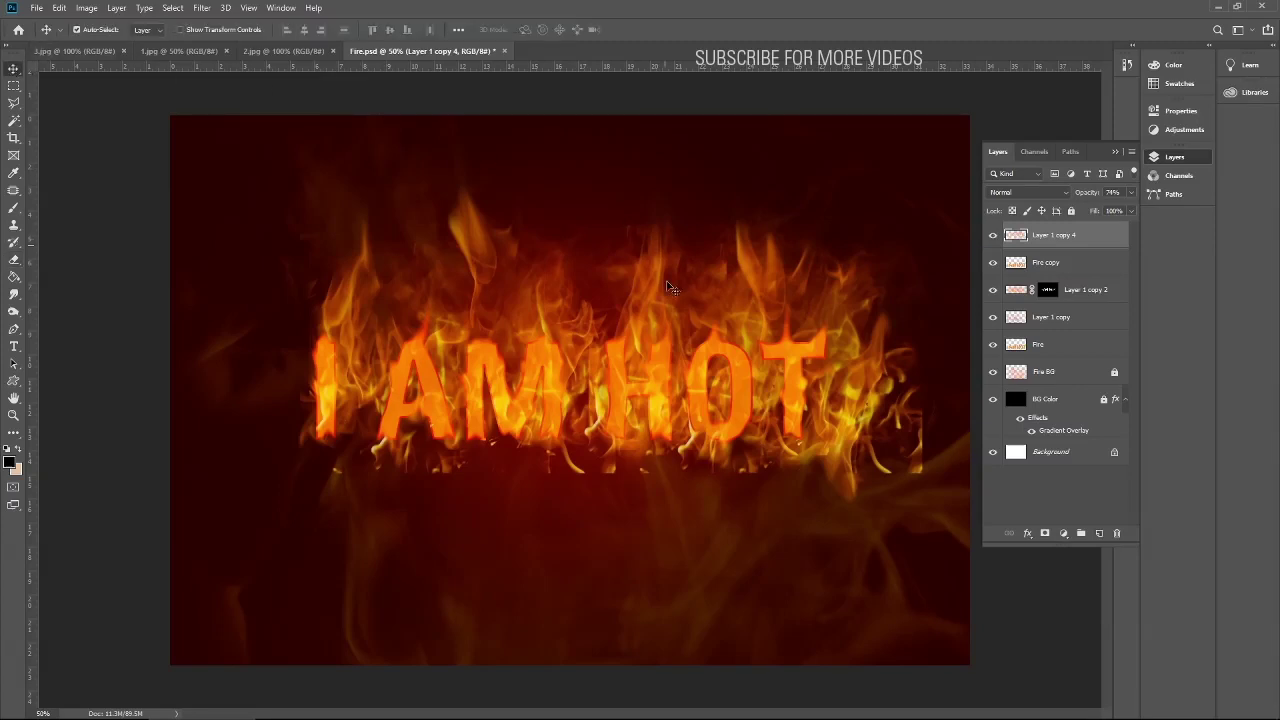
pyautogui.moveTo(598, 285)
pyautogui.mouseDown()
pyautogui.moveTo(596, 306)
pyautogui.moveTo(582, 257)
pyautogui.mouseUp()
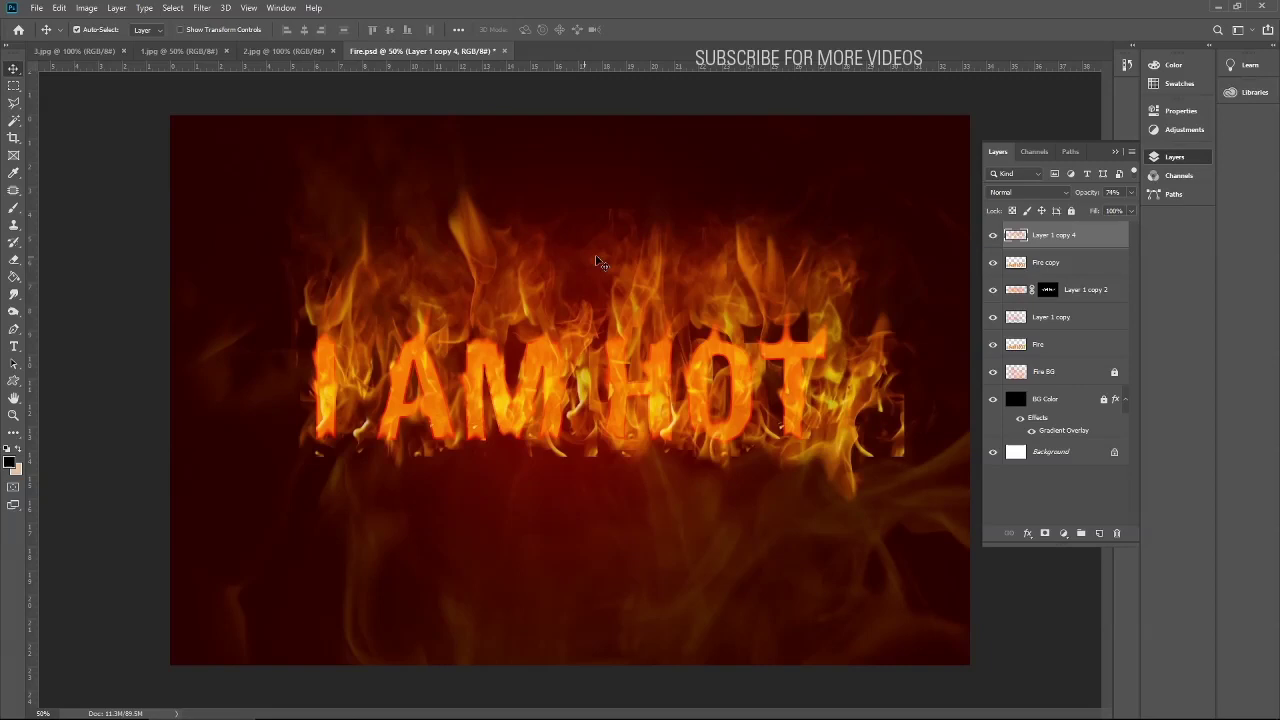
pyautogui.keyDown('ctrl'); pyautogui.click(1016, 263); pyautogui.keyUp('ctrl')
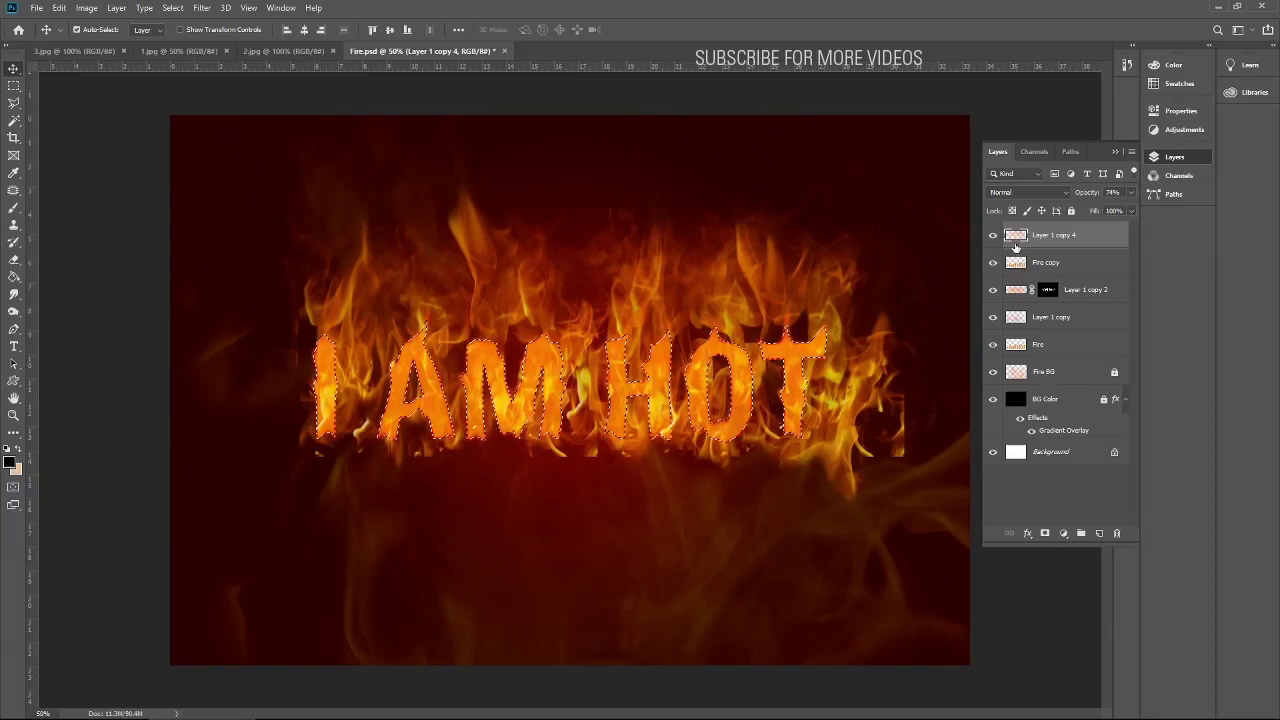
pyautogui.press('Delete')
pyautogui.hotkey('ctrl', 'd')
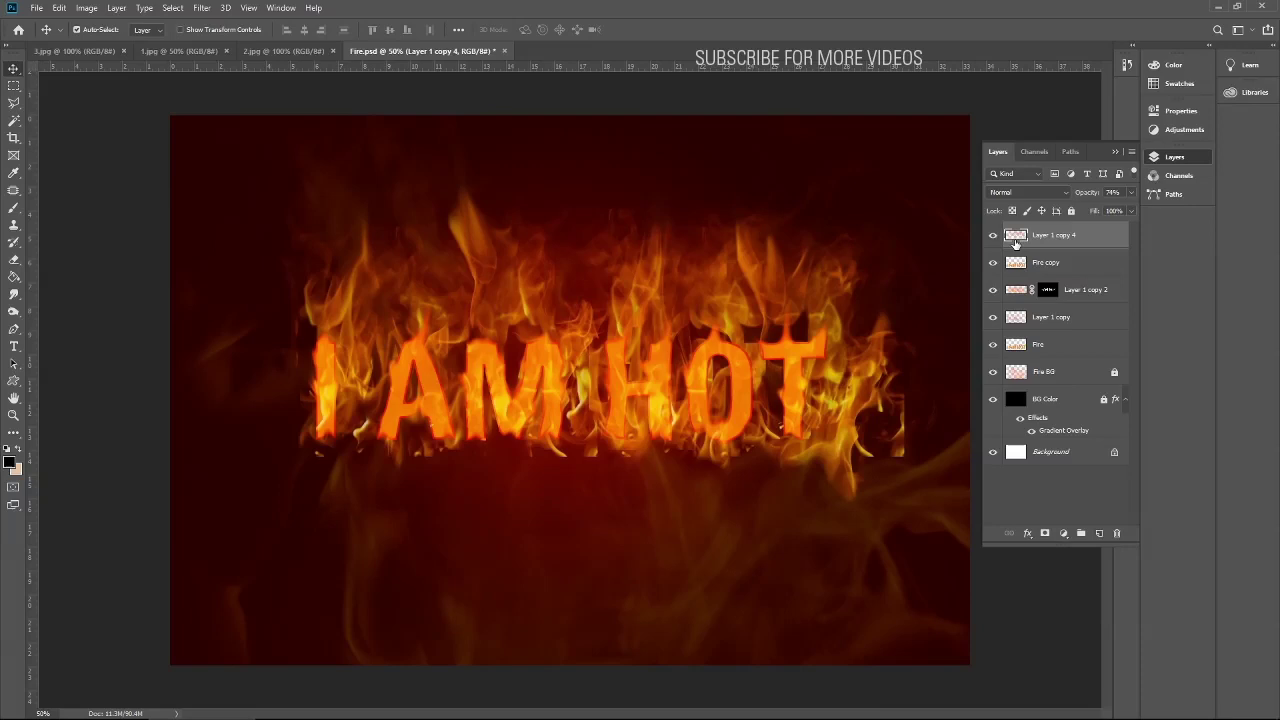
# - Erase the hard right-hand flame edge and the bright drips under the I AM letters
pyautogui.click(993, 235)
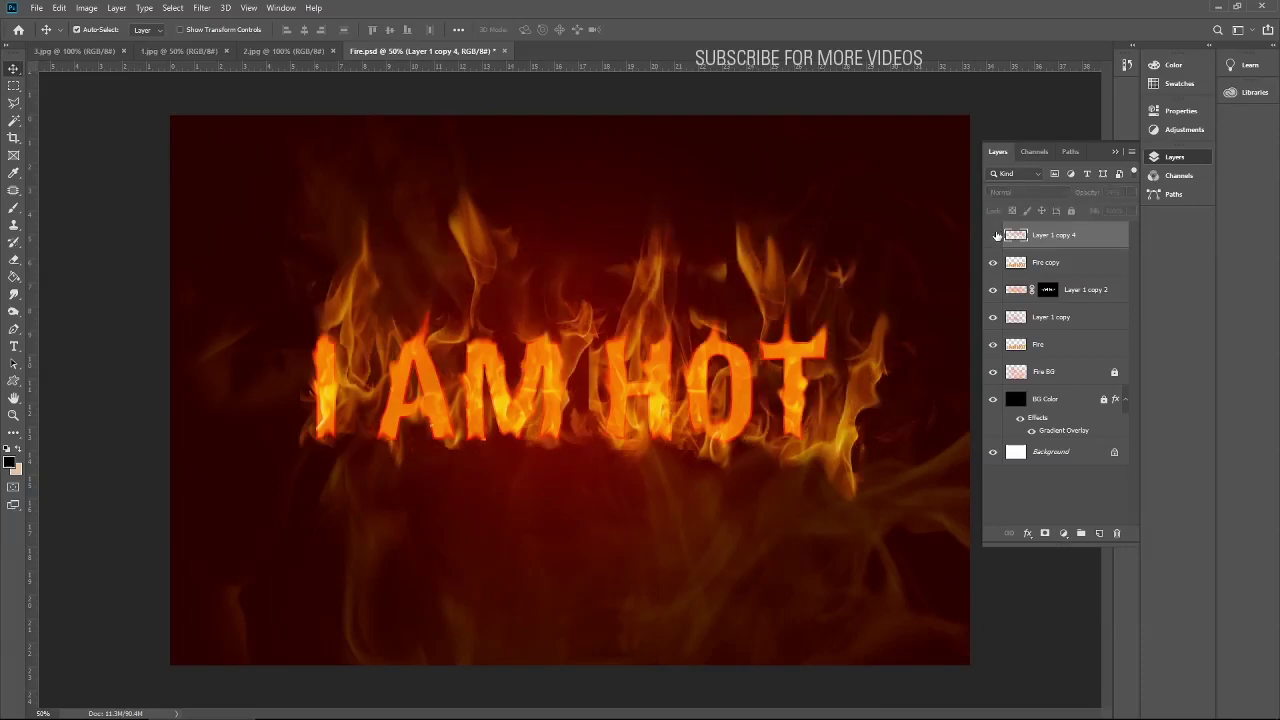
pyautogui.click(993, 235)
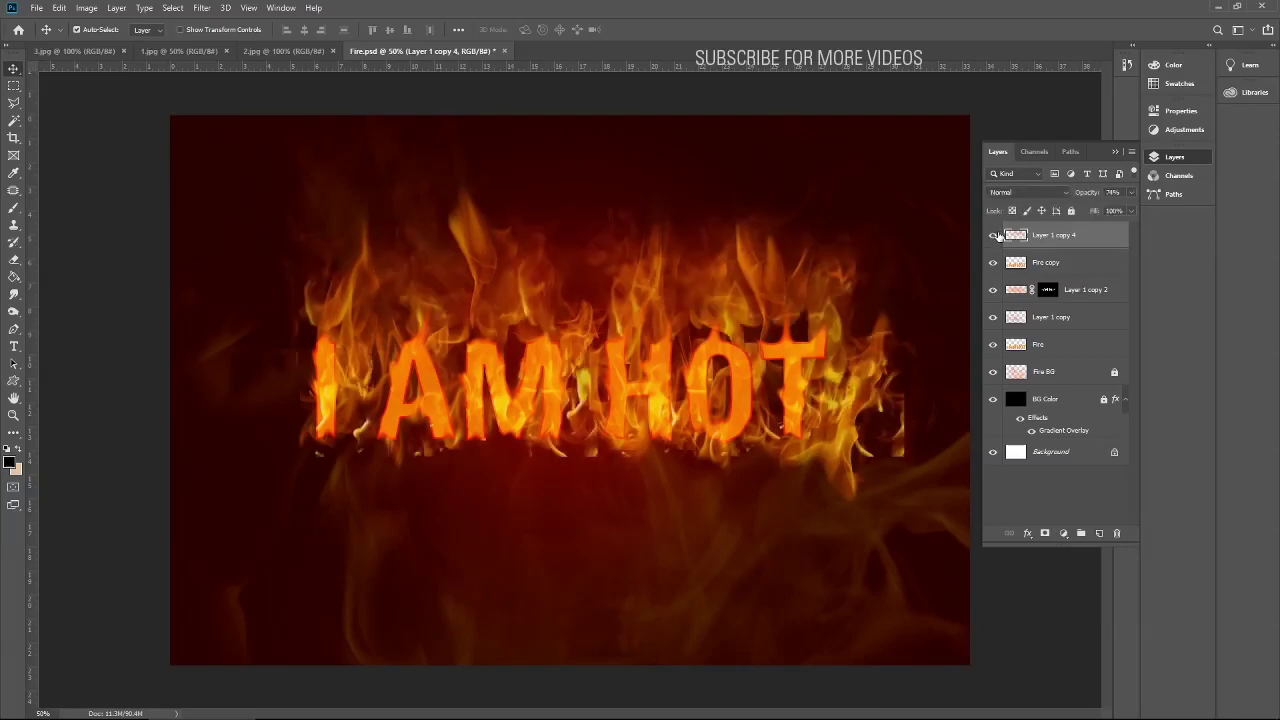
pyautogui.click(14, 260)
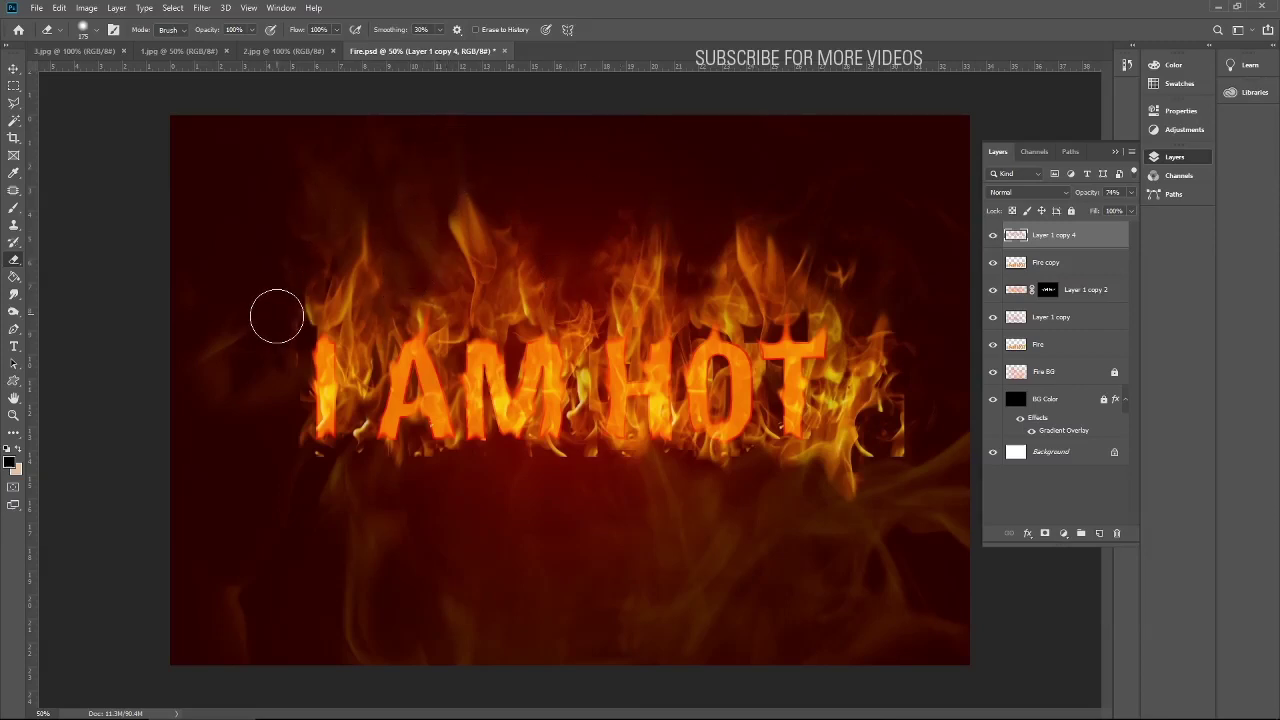
pyautogui.moveTo(936, 283)
pyautogui.mouseDown()
pyautogui.moveTo(879, 376)
pyautogui.moveTo(885, 410)
pyautogui.moveTo(930, 429)
pyautogui.moveTo(917, 393)
pyautogui.moveTo(894, 469)
pyautogui.moveTo(809, 497)
pyautogui.mouseUp()
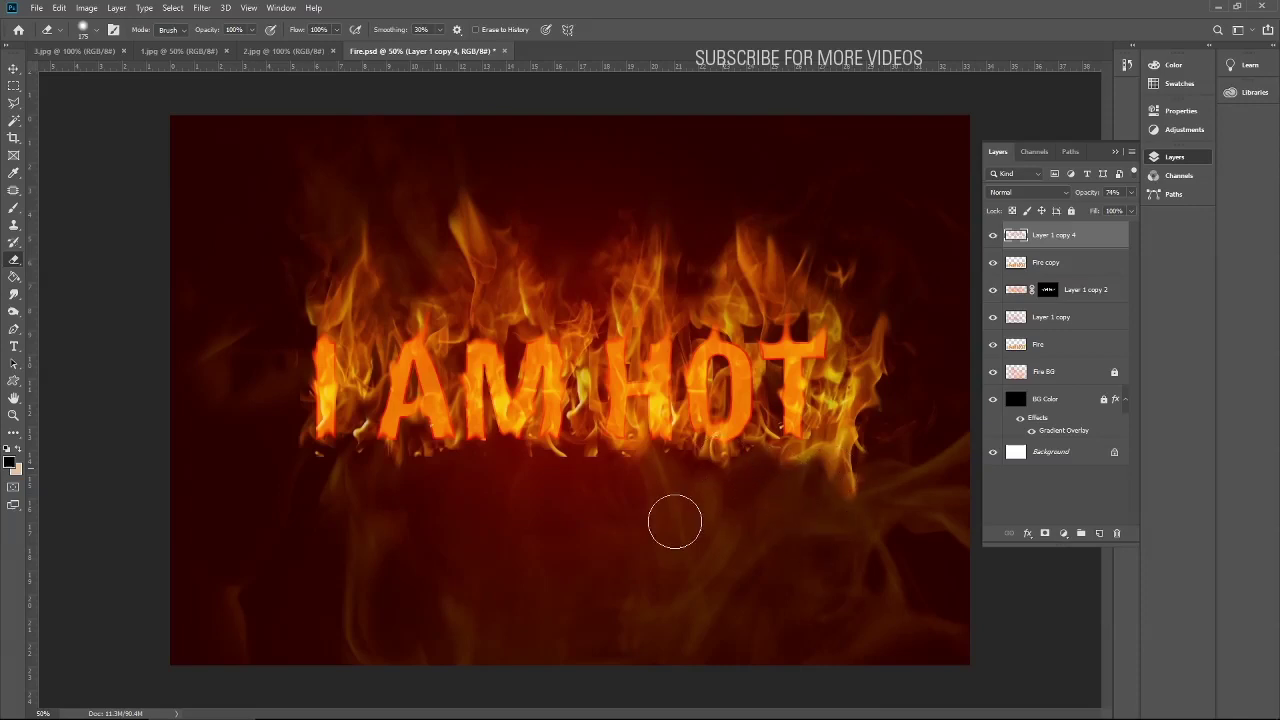
pyautogui.moveTo(495, 478); pyautogui.dragTo(311, 463)
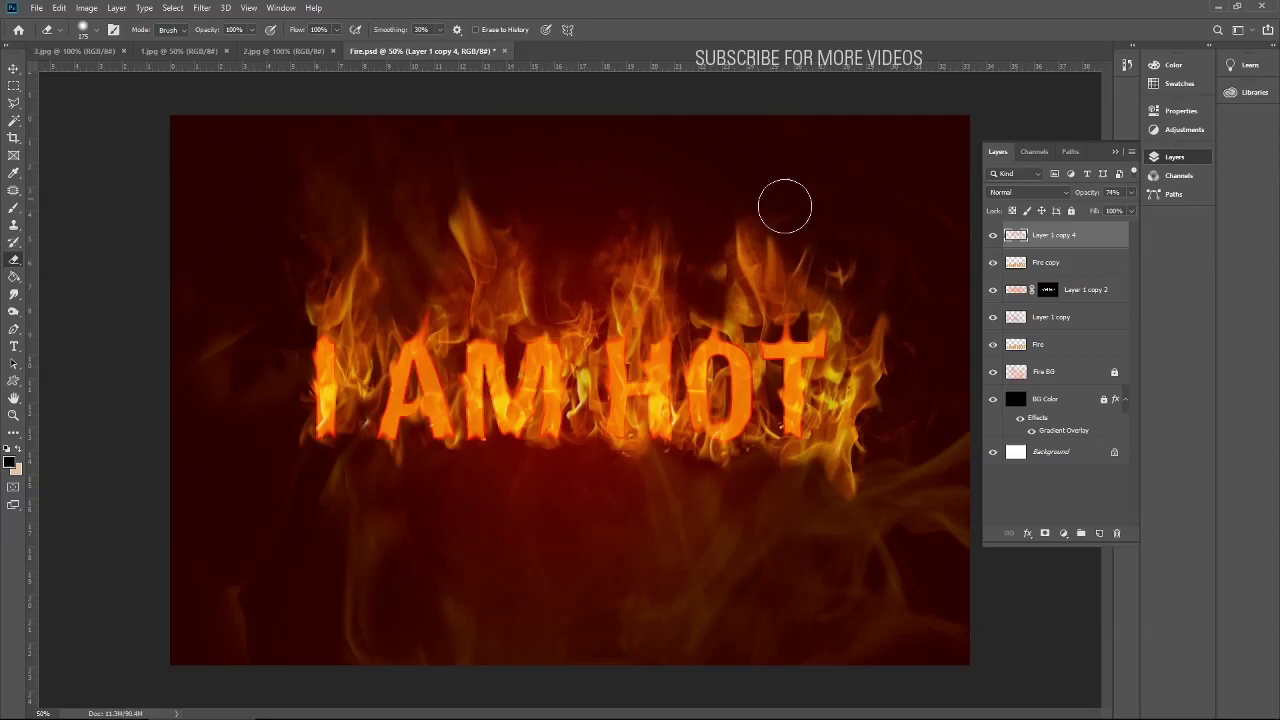
# - Return to the Move tool and collapse the Layers panel to reveal the full fiery I AM HOT canvas
pyautogui.click(14, 68)
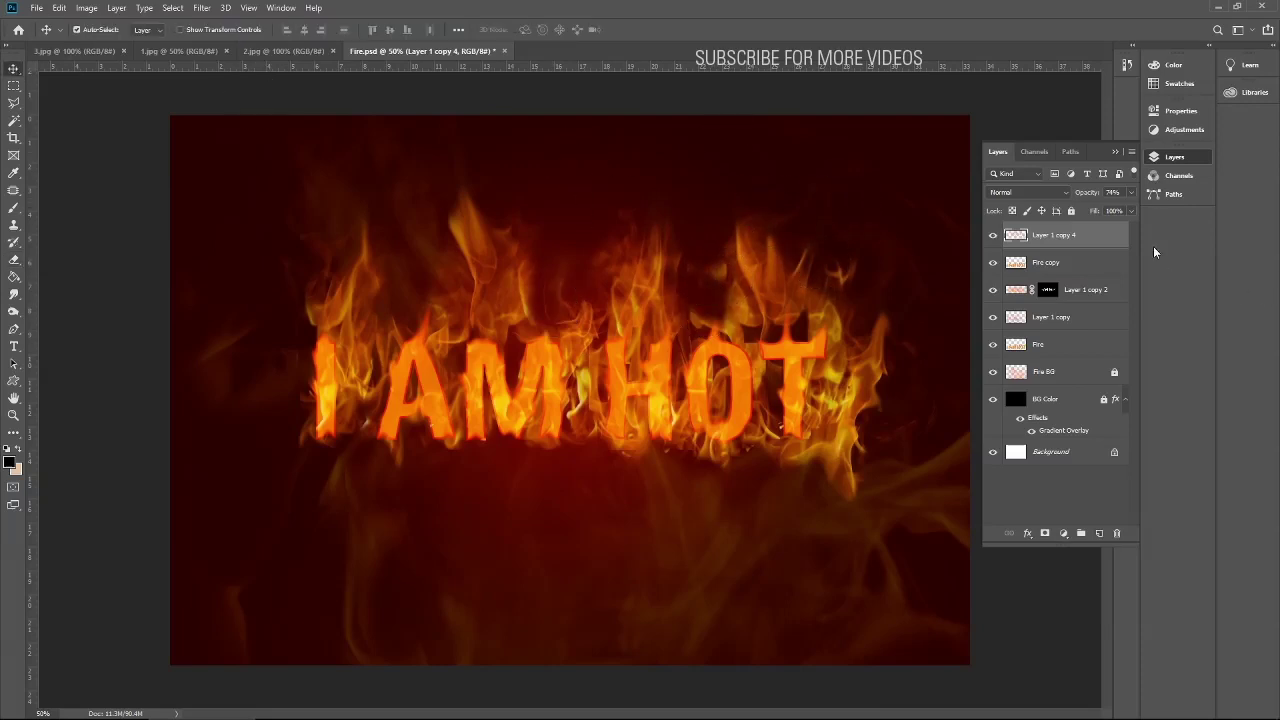
pyautogui.click(1115, 152)
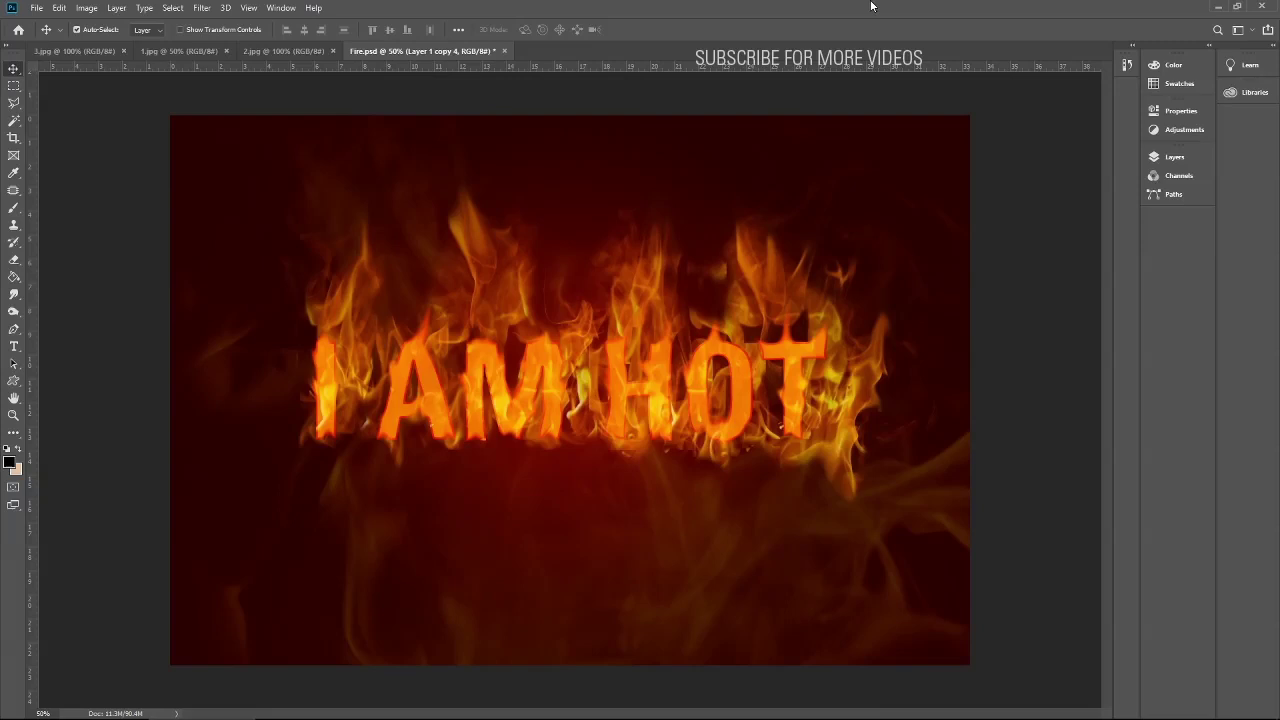